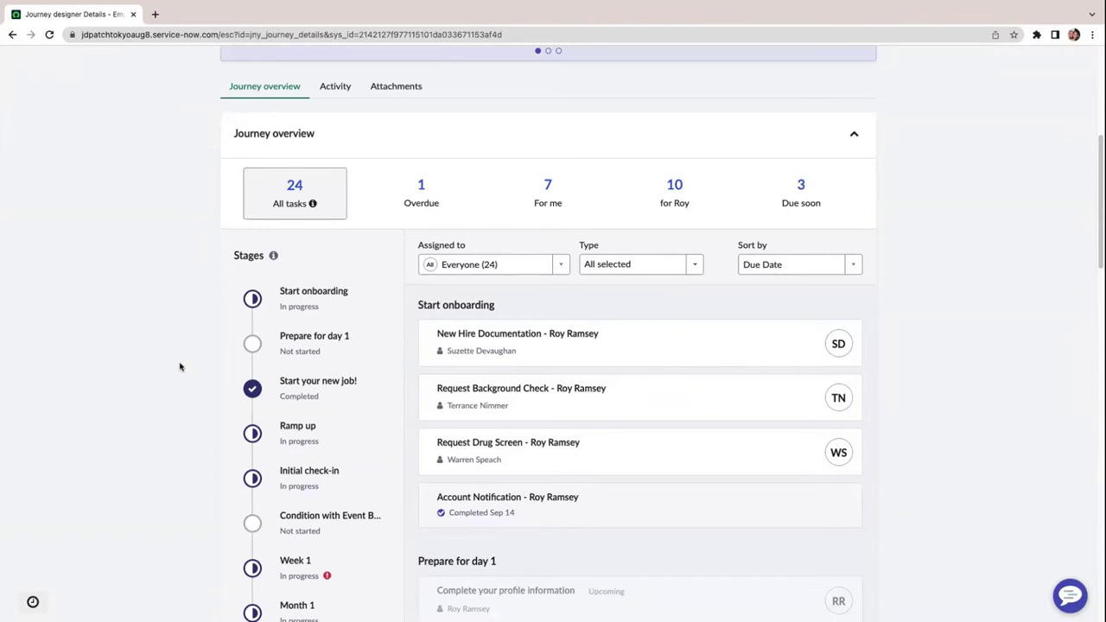
- Filter the journey's tasks to the overdue ones and complete the Schedule Welcome Lunch task
scroll(179, 366, down, 1)
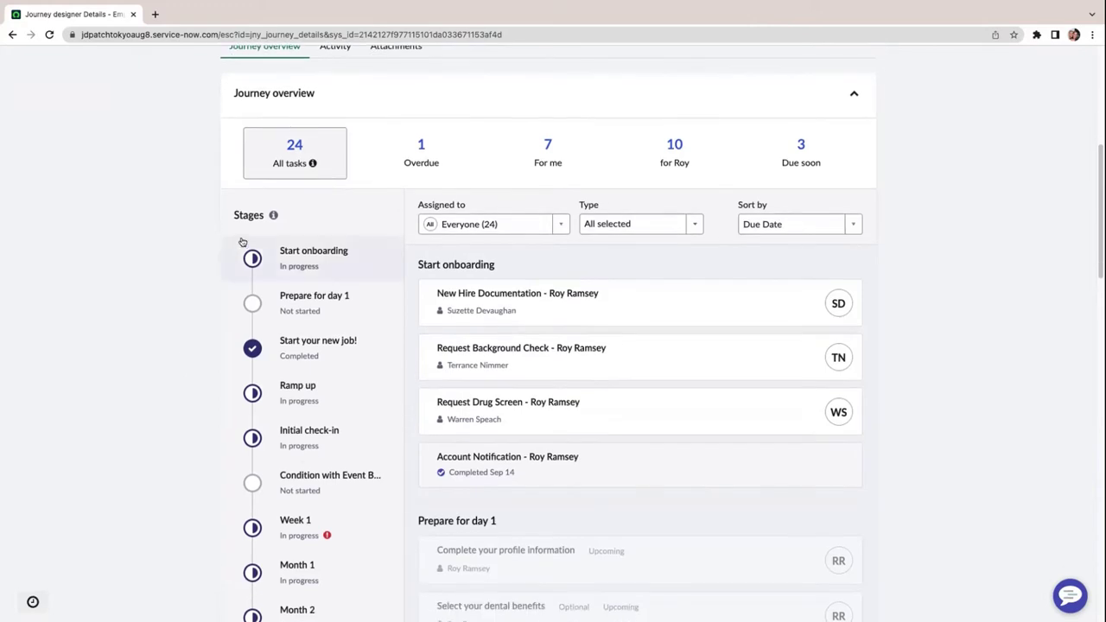
scroll(257, 371, down, 1)
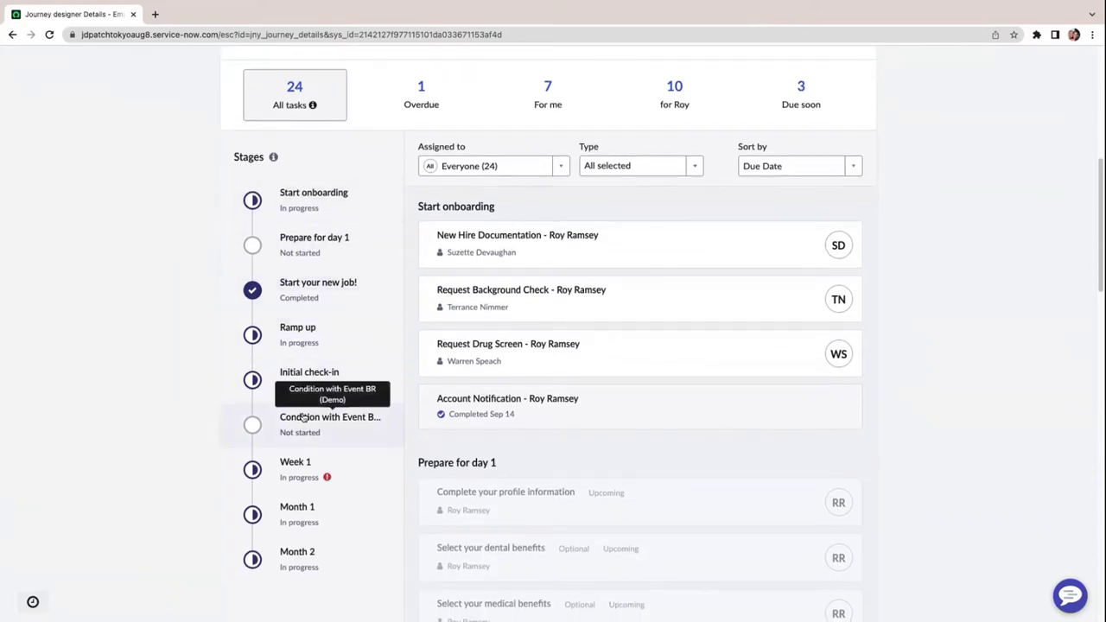
scroll(306, 460, down, 1)
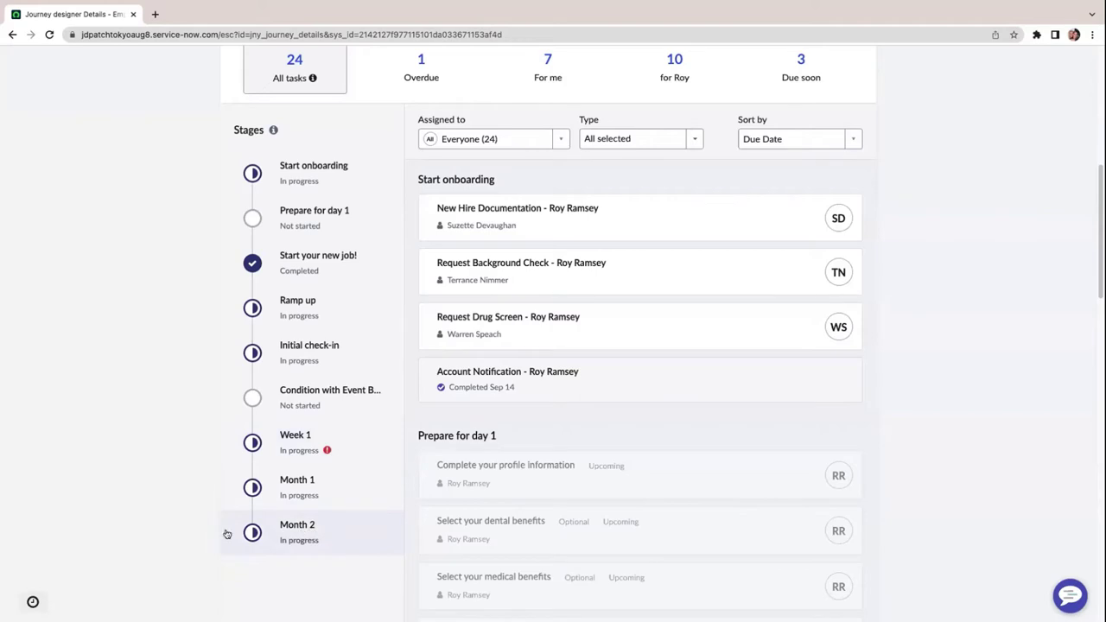
scroll(190, 522, up, 1)
scroll(189, 522, up, 1)
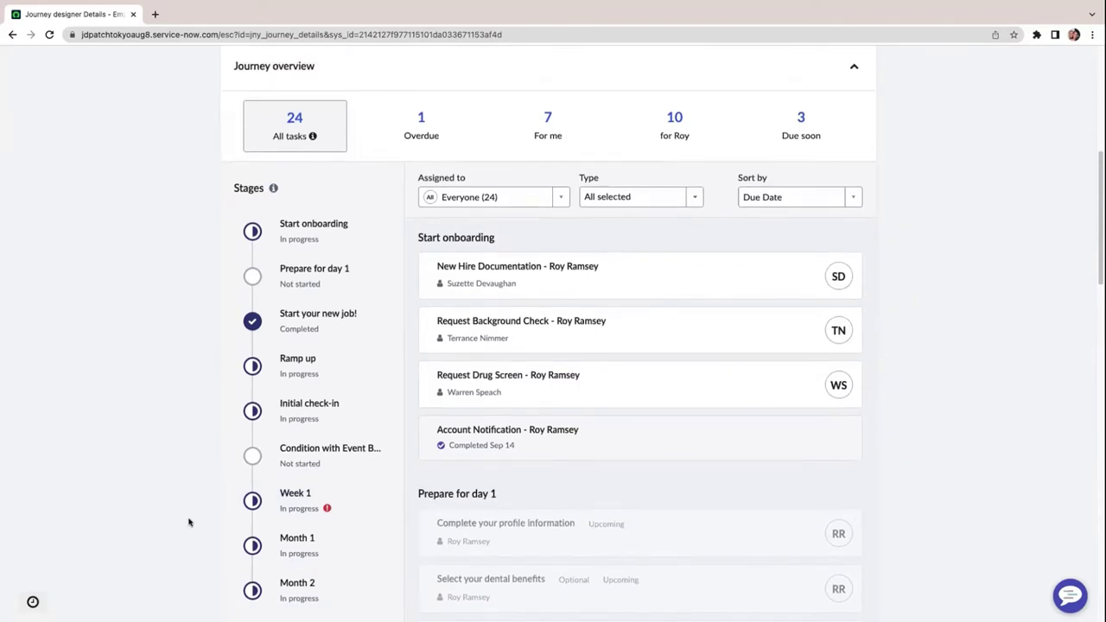
scroll(191, 417, up, 1)
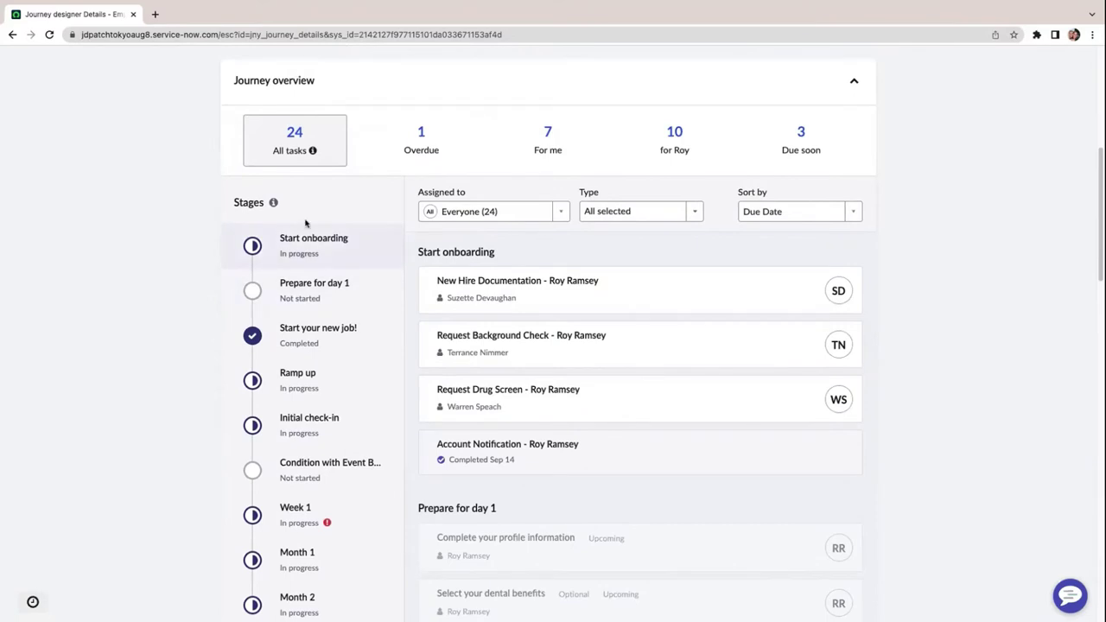
click(417, 167)
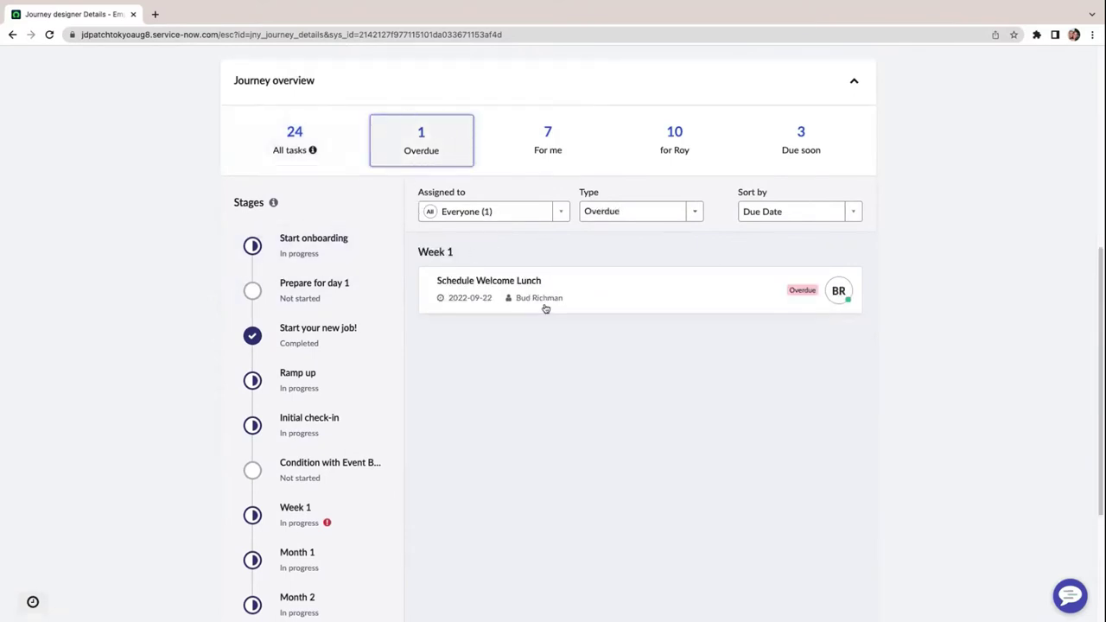
click(584, 292)
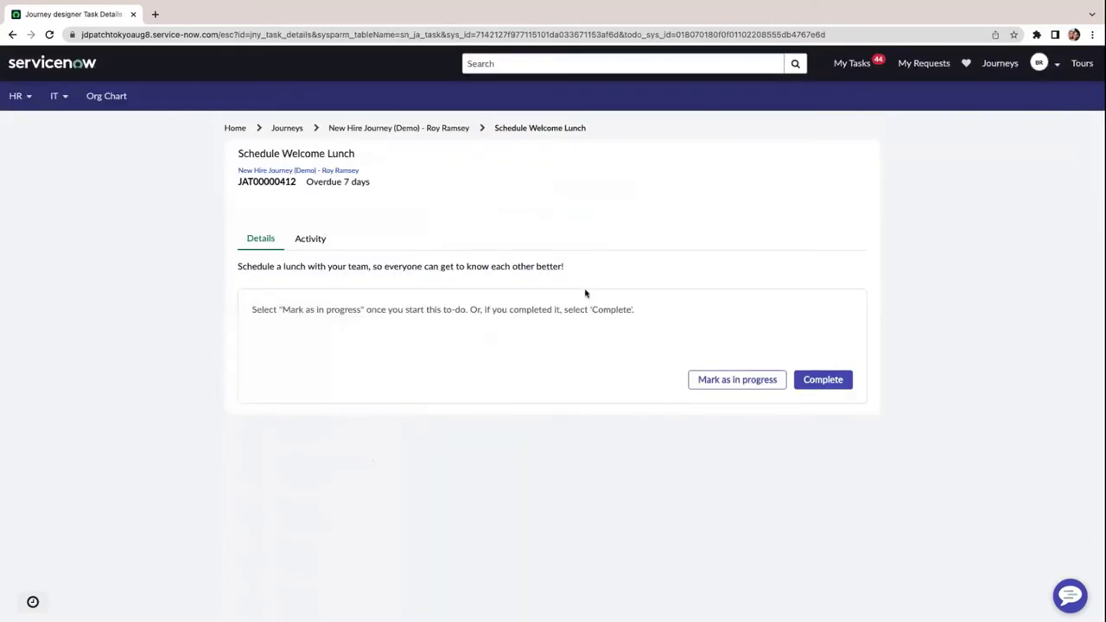
click(820, 380)
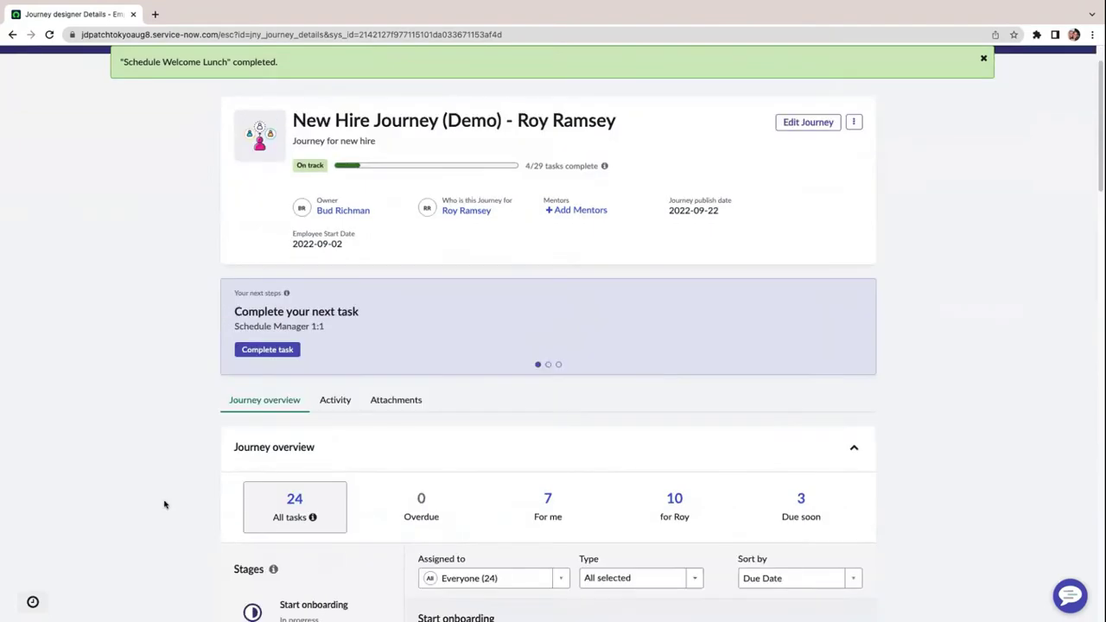
- Show only the tasks of the Start onboarding stage in the journey overview
scroll(166, 504, down, 2)
click(307, 540)
scroll(317, 558, down, 2)
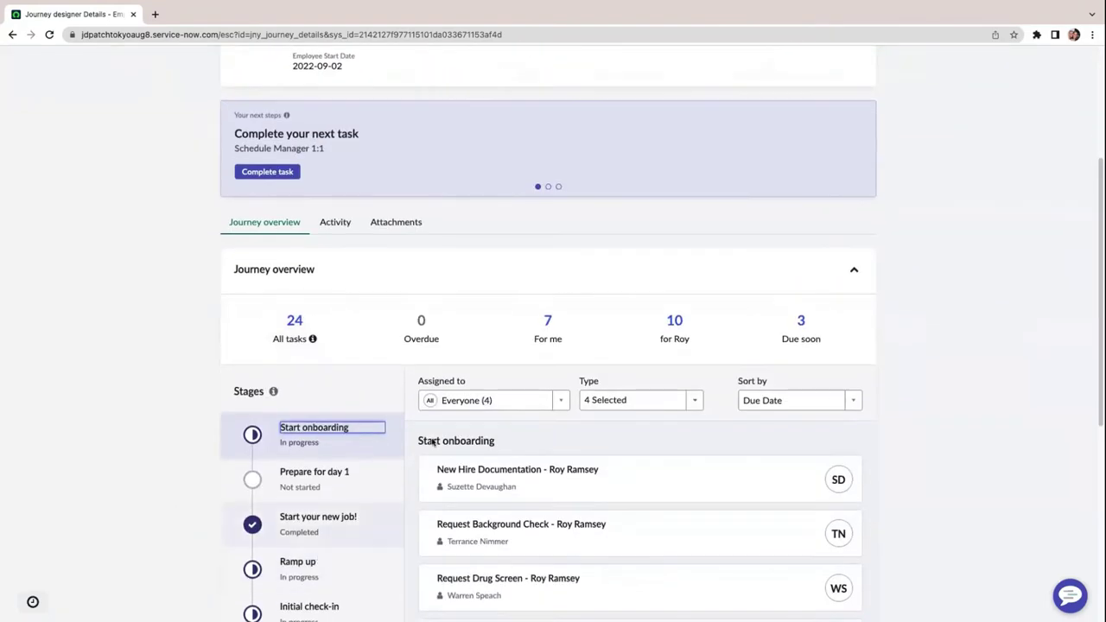
- Add the first suggested person as a mentor for the new hire's journey
scroll(432, 442, up, 3)
click(576, 176)
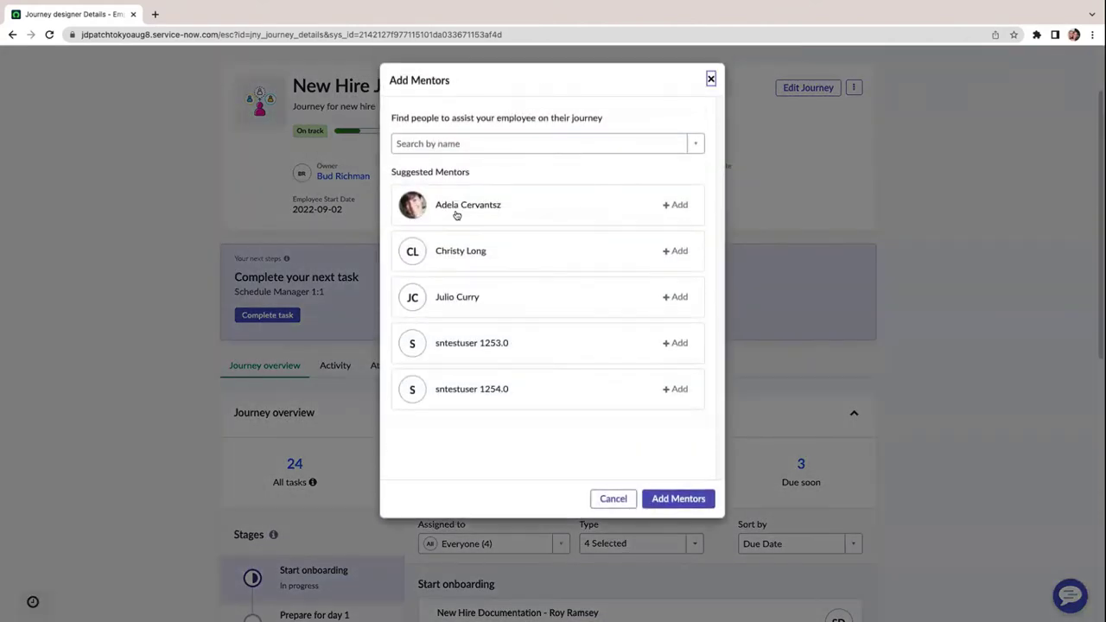
click(457, 214)
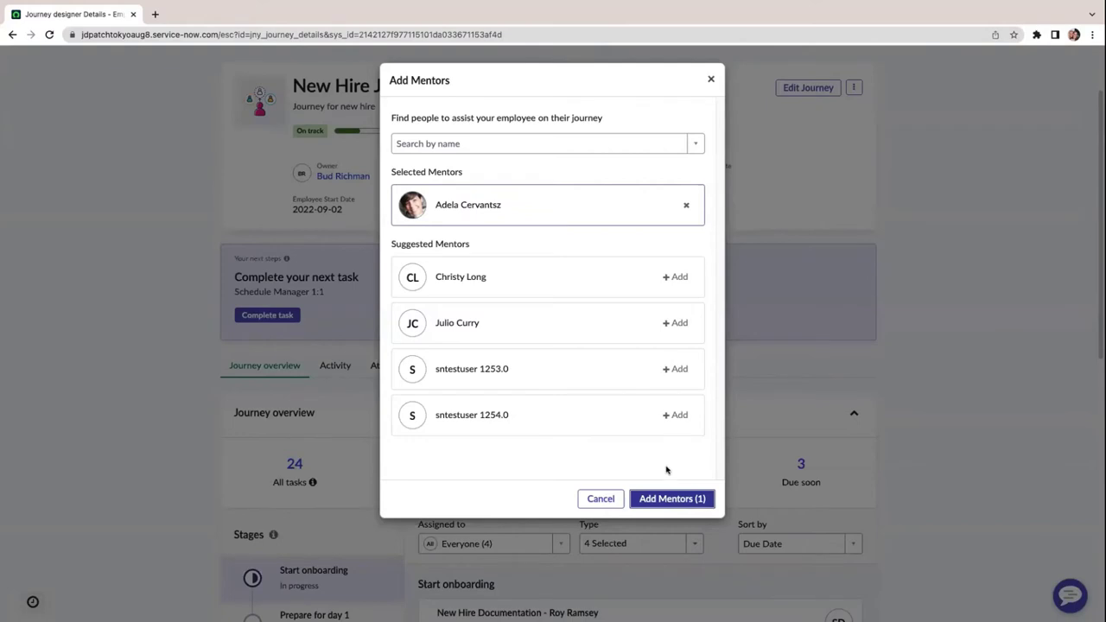
click(666, 497)
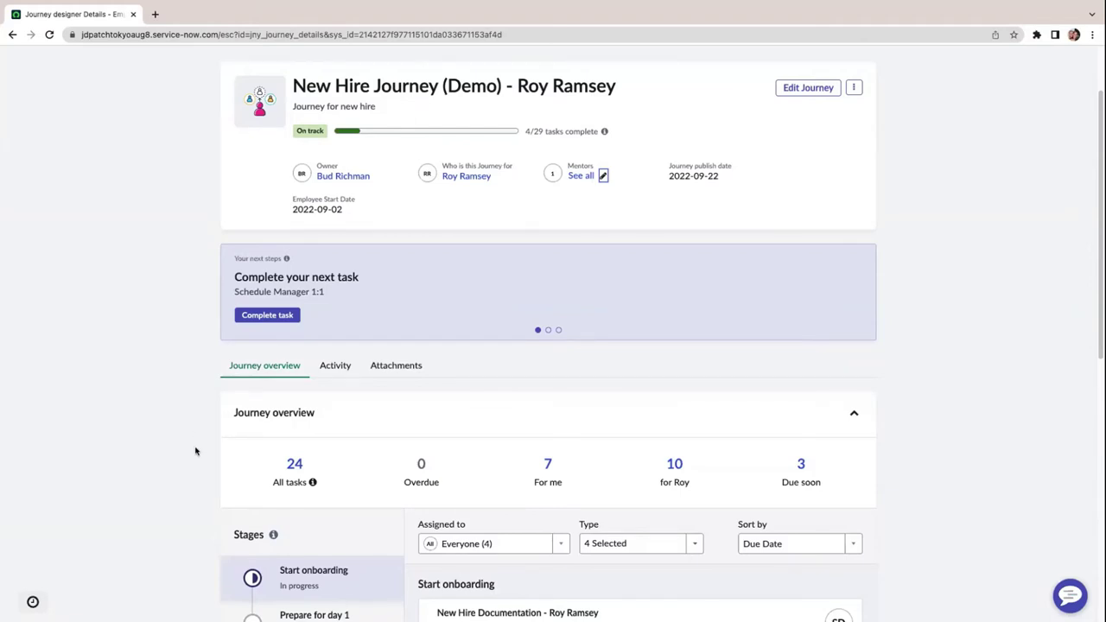
- Put the new hire journey into editing mode and select its Week 1 stage
scroll(197, 452, up, 1)
scroll(197, 450, down, 1)
scroll(197, 450, up, 1)
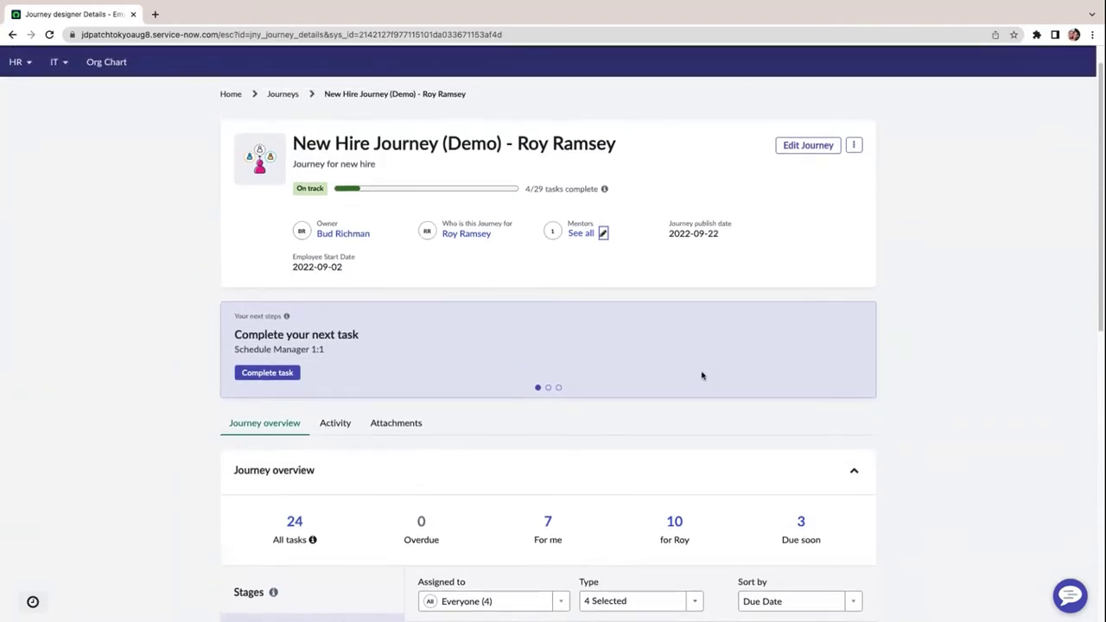
scroll(702, 375, up, 1)
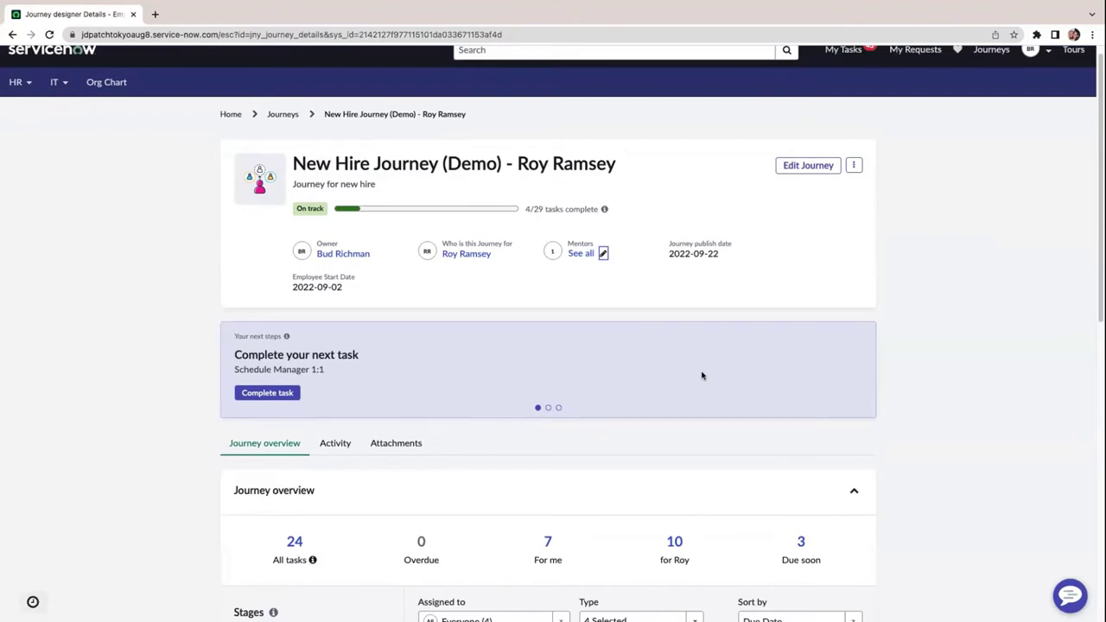
click(811, 168)
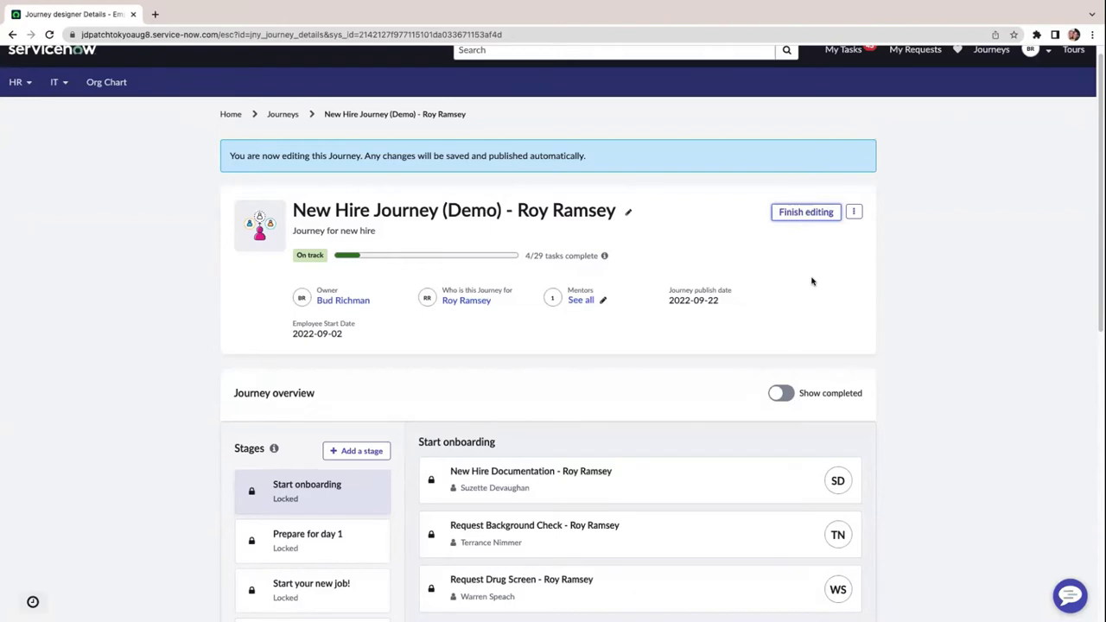
scroll(148, 420, down, 4)
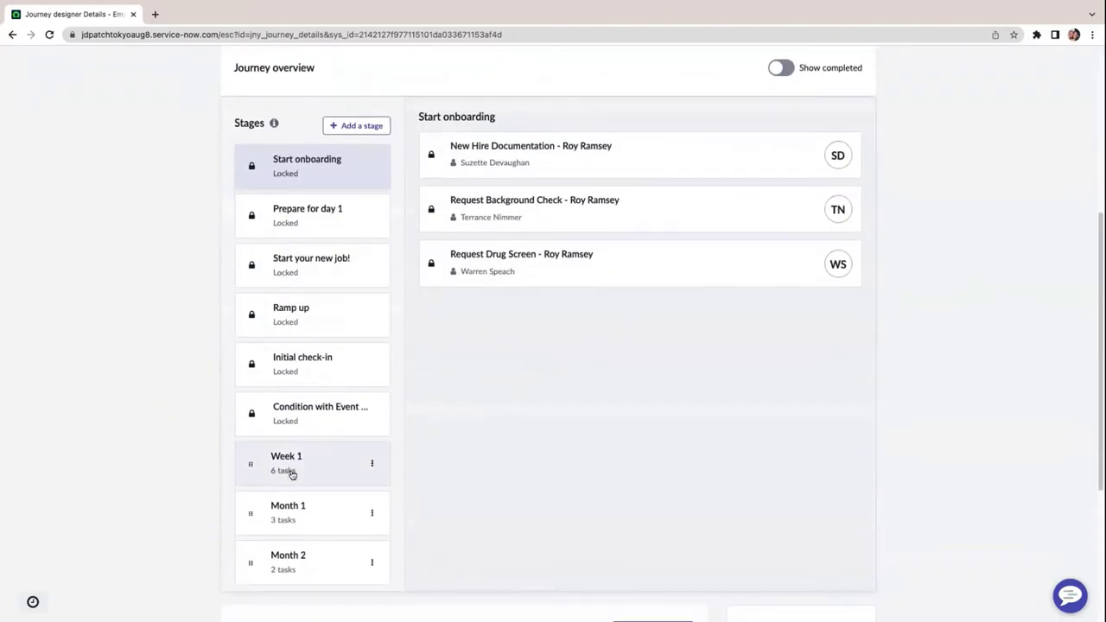
click(290, 471)
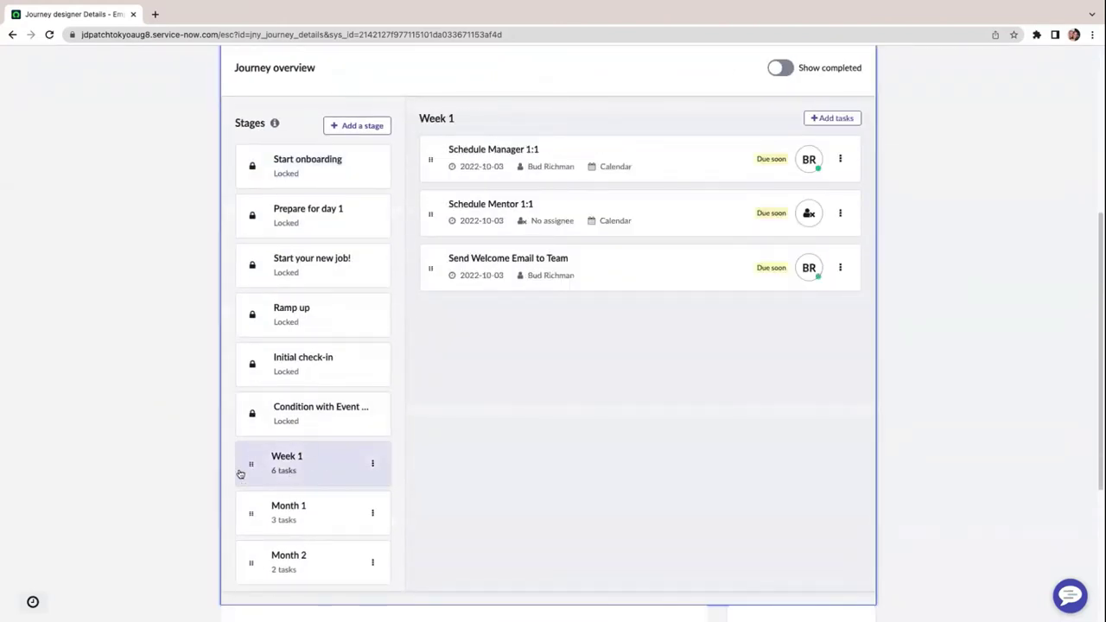
- Start adding a task to the Week 1 stage from the existing template for shadowing a colleague
scroll(501, 426, up, 1)
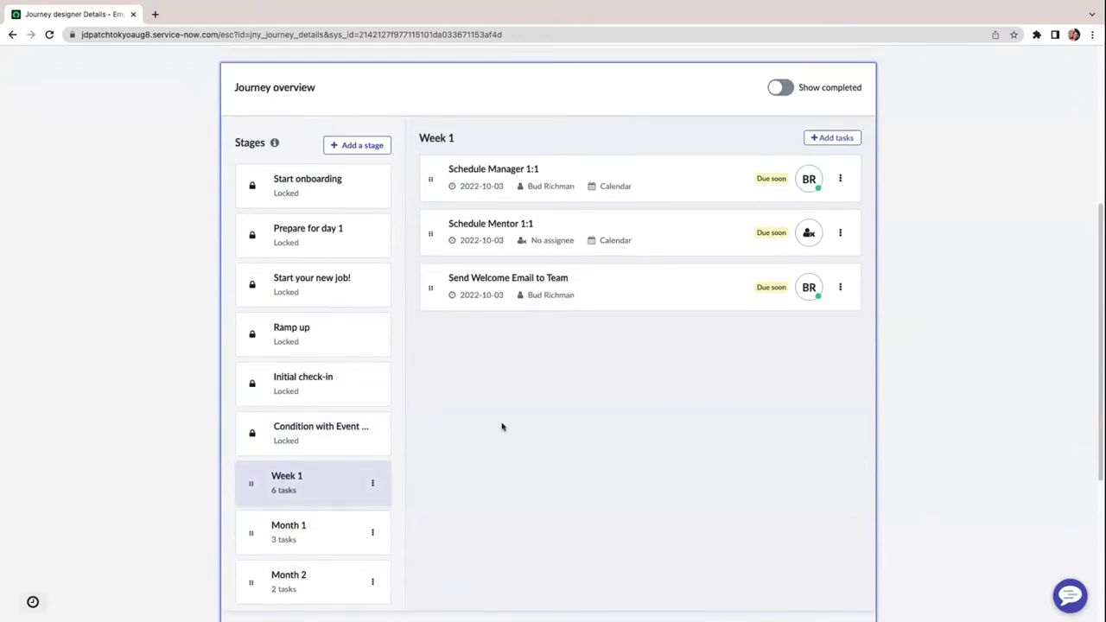
scroll(501, 426, up, 1)
click(821, 182)
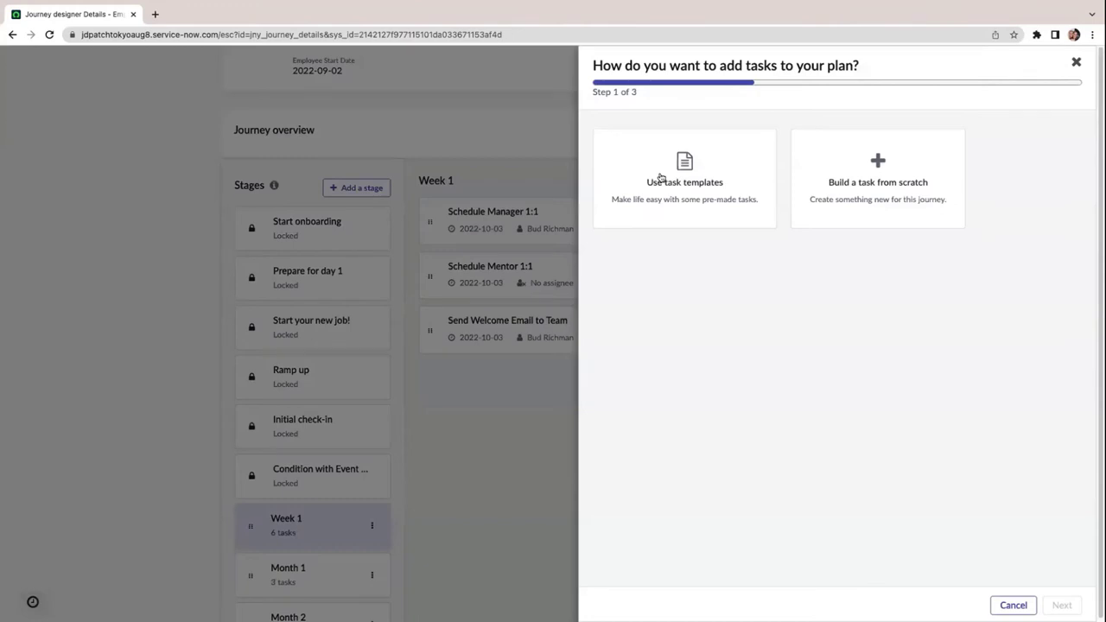
click(724, 205)
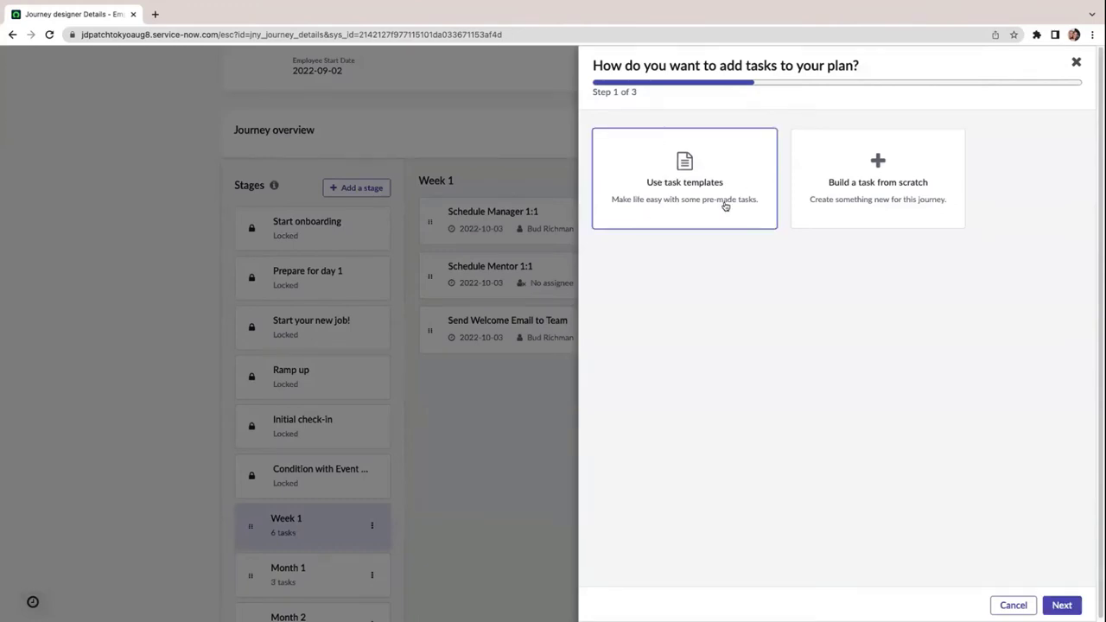
click(1061, 605)
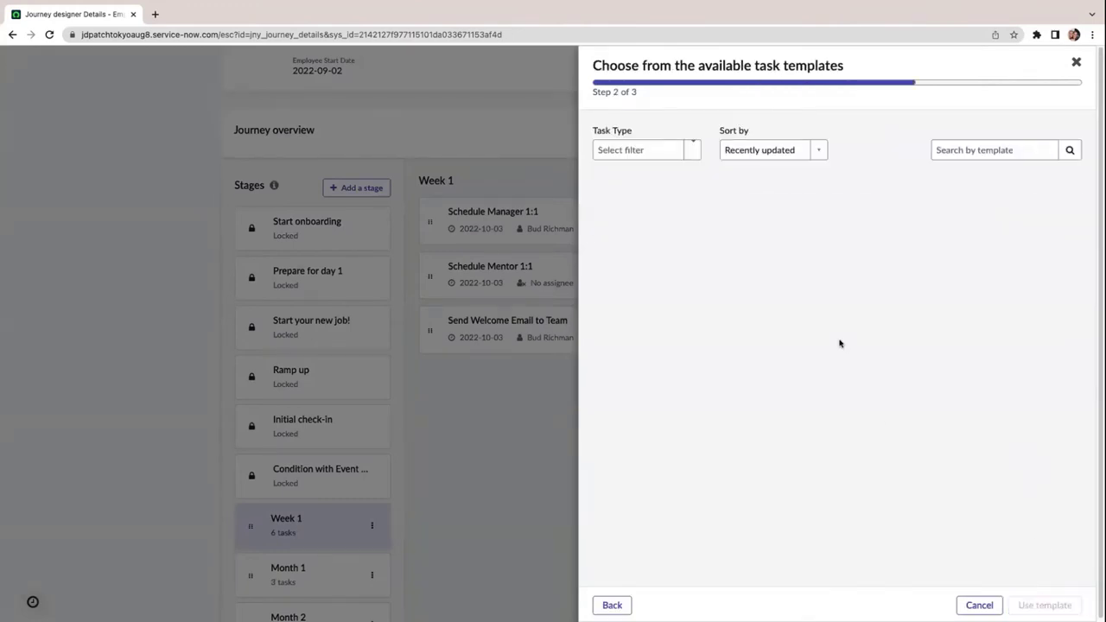
click(630, 222)
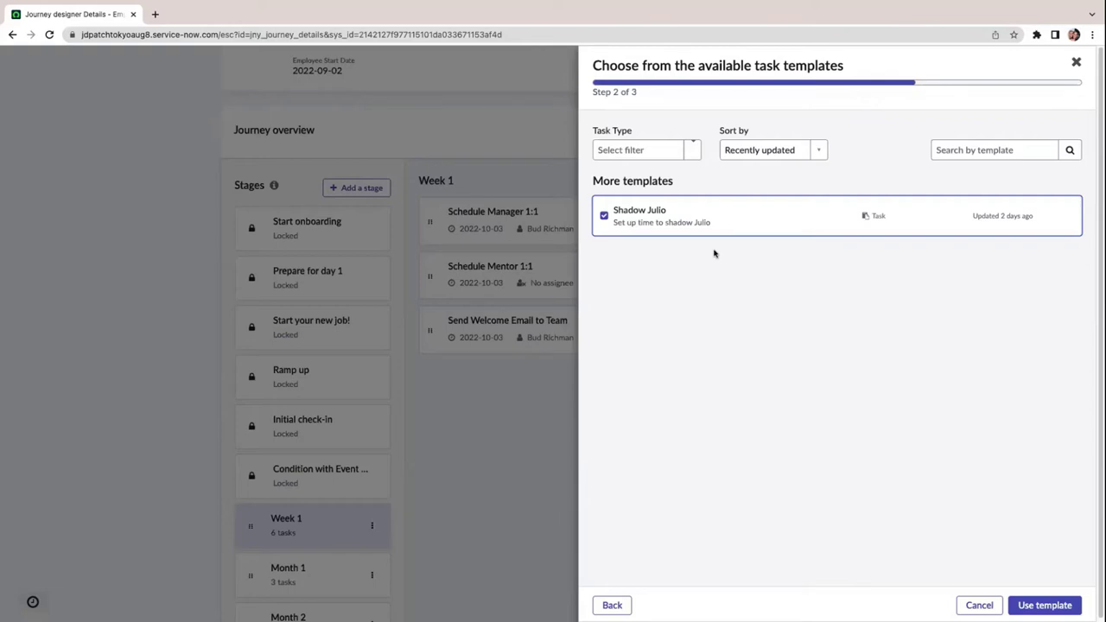
click(1020, 604)
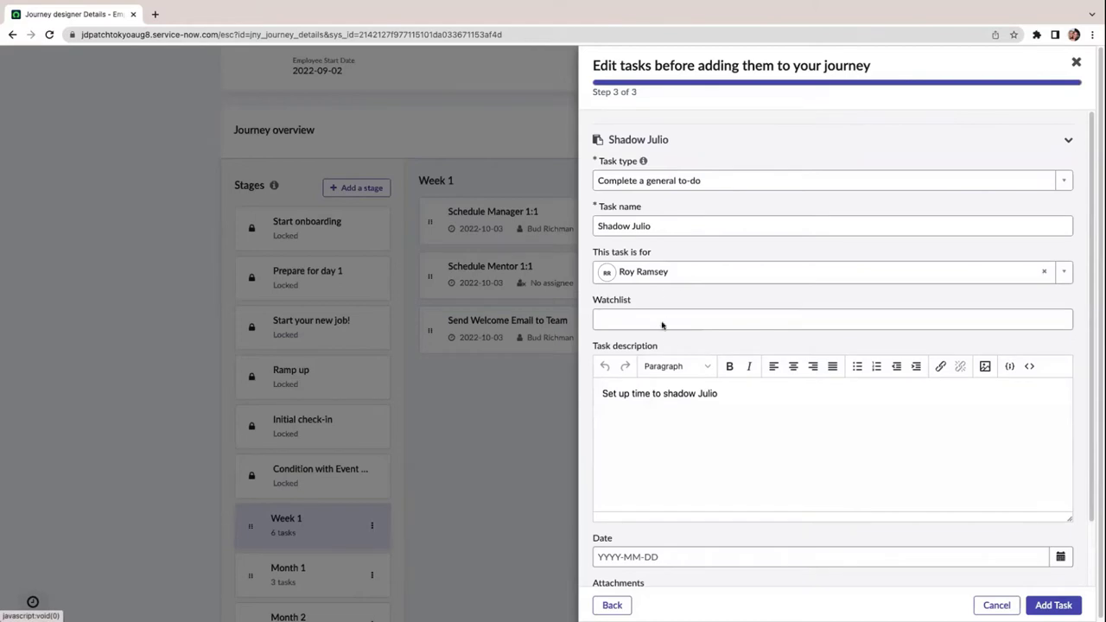
- Set the shadowing task's date to 2022-10-13 and add the task to the Week 1 stage
scroll(743, 441, down, 1)
click(1061, 515)
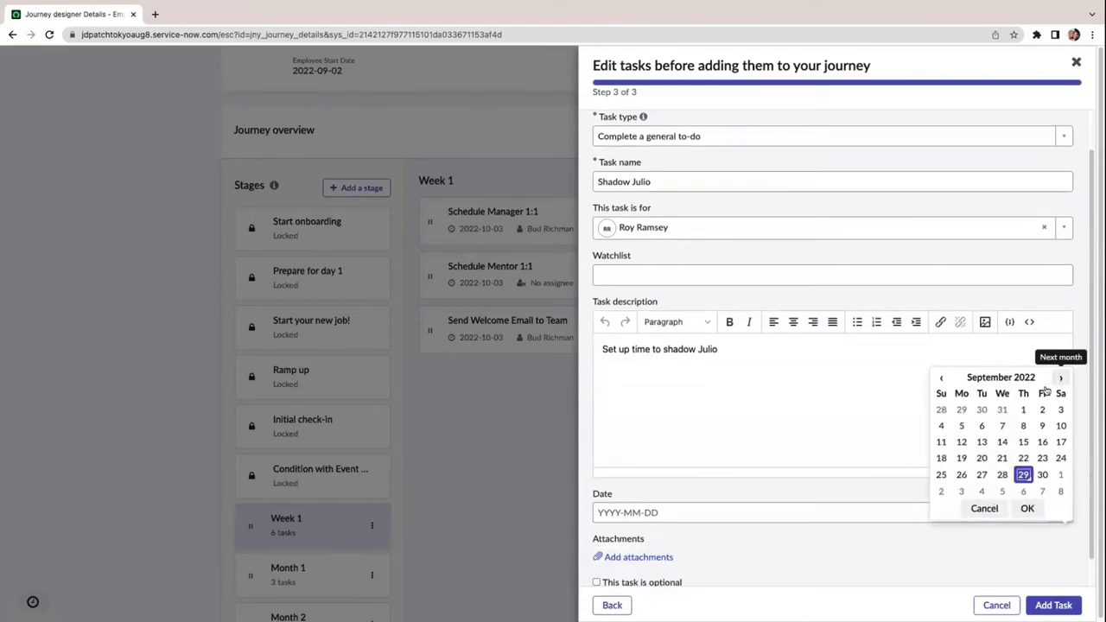
click(1060, 377)
click(1023, 441)
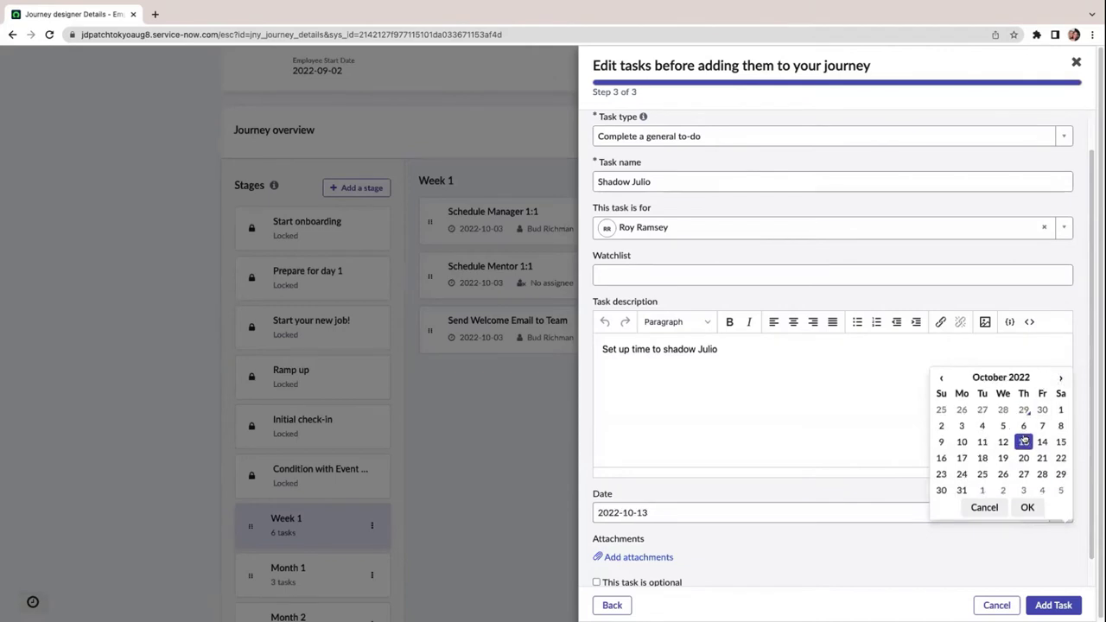
click(1025, 508)
click(1053, 605)
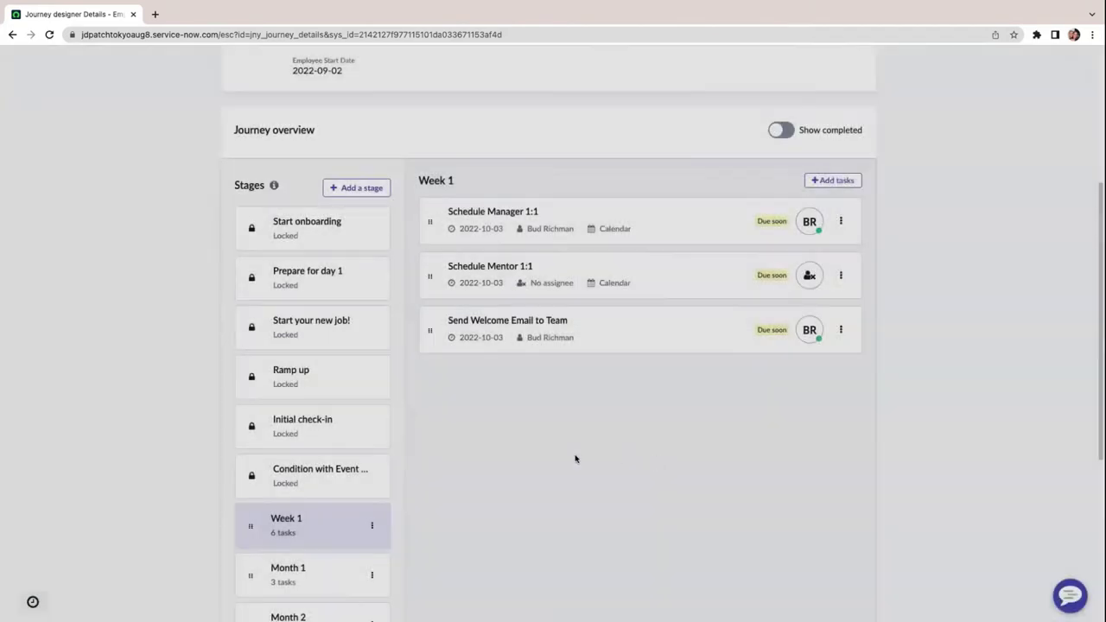
- Add the course "Applying Functional Programming Techniques in Java 8" to the new hire's recommended learning and finish editing the journey
scroll(847, 227, up, 3)
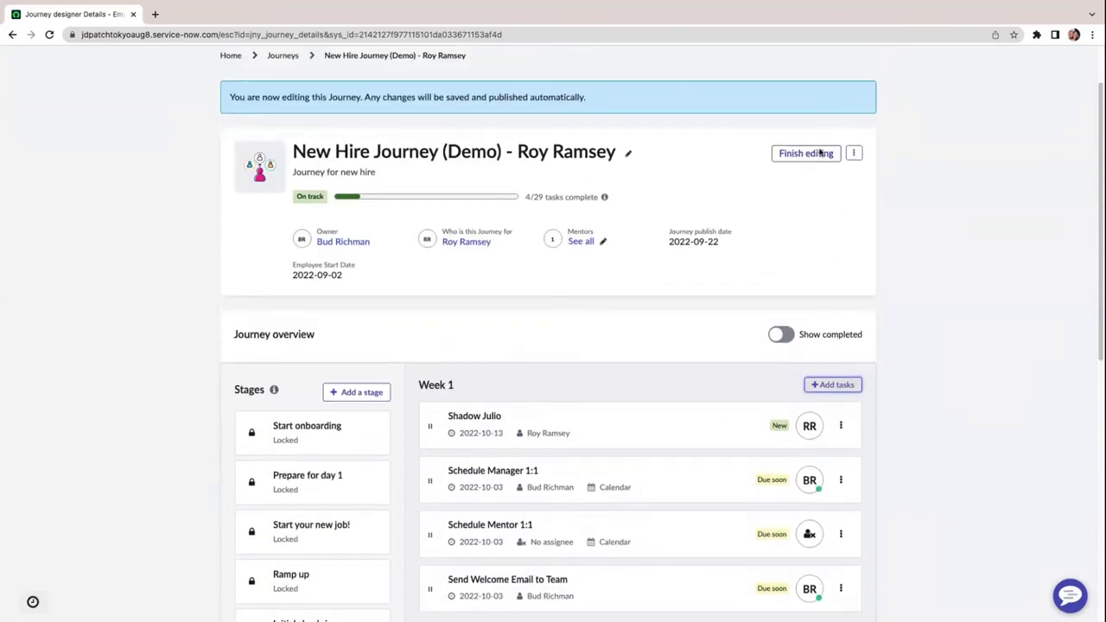
scroll(820, 242, down, 6)
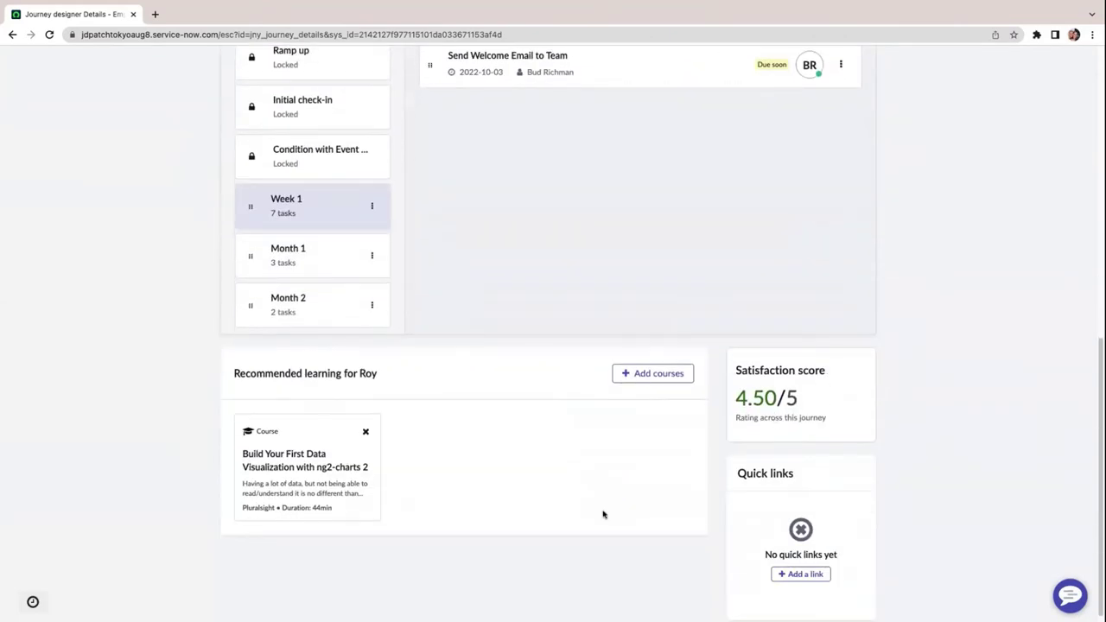
scroll(603, 515, down, 1)
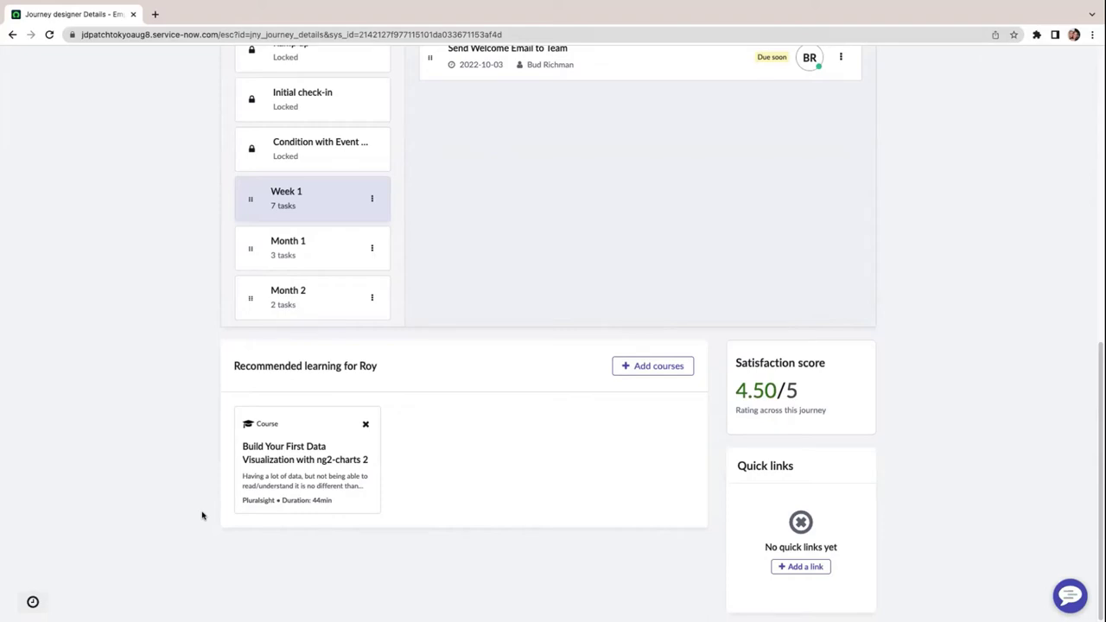
click(646, 372)
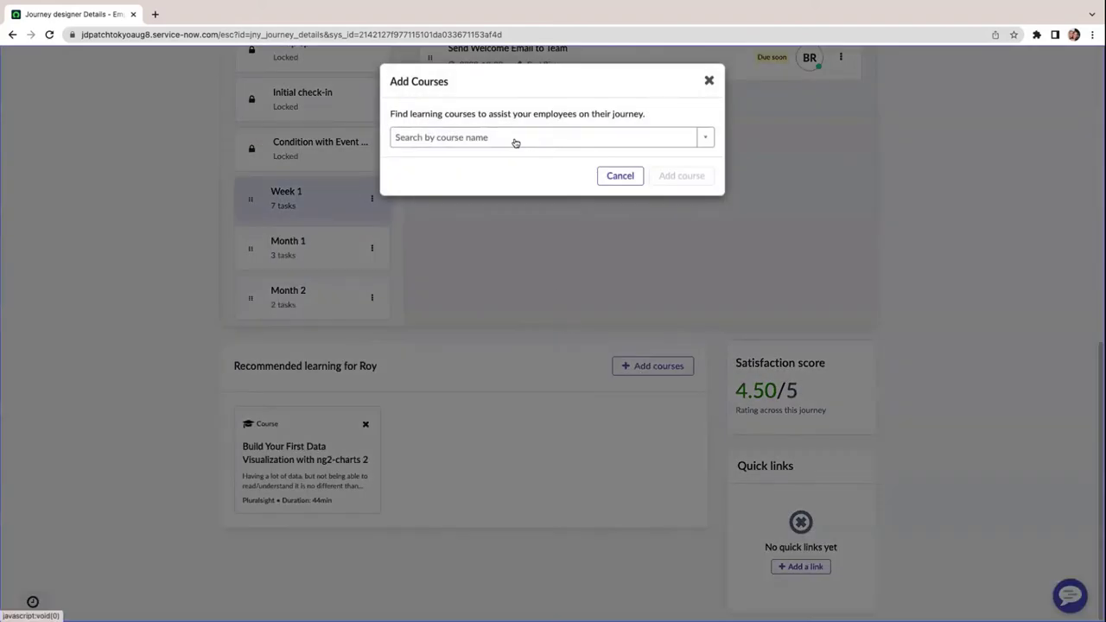
click(515, 142)
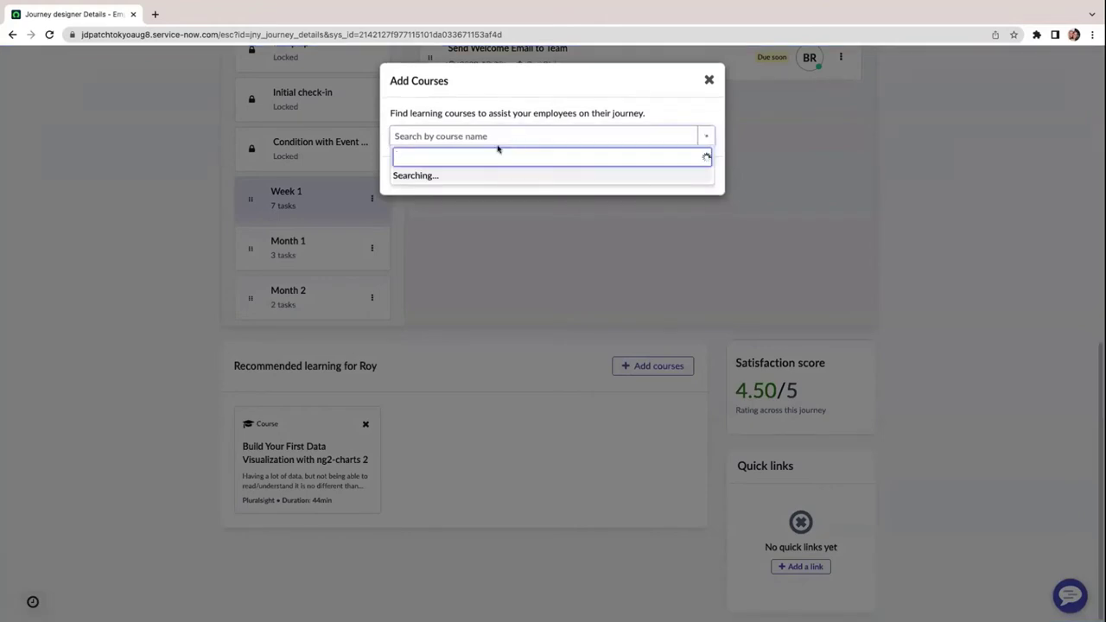
click(482, 177)
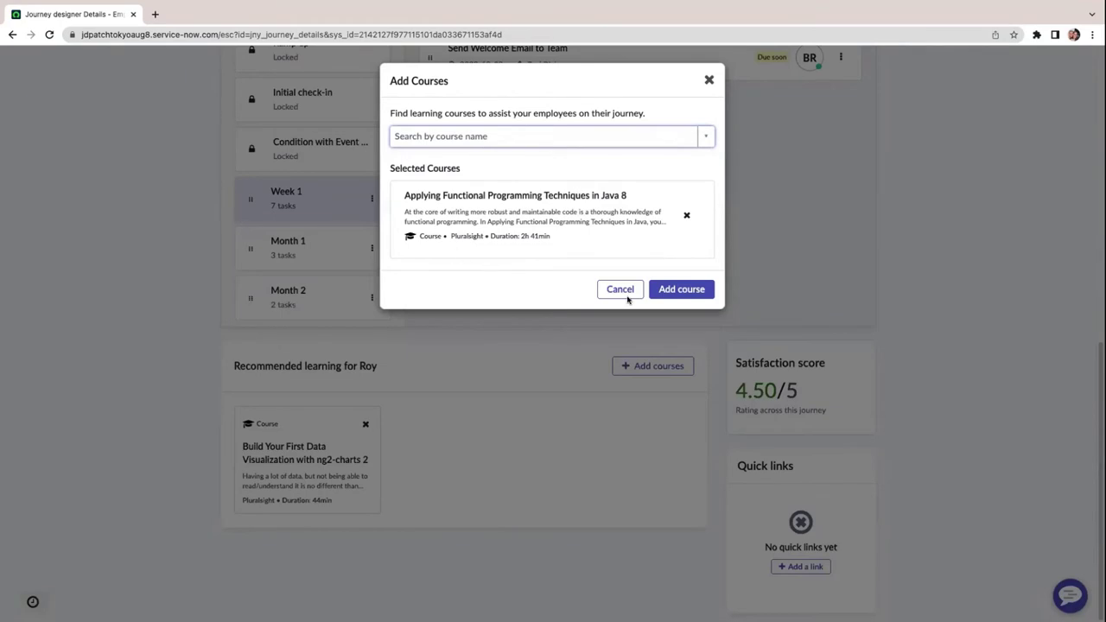
click(683, 288)
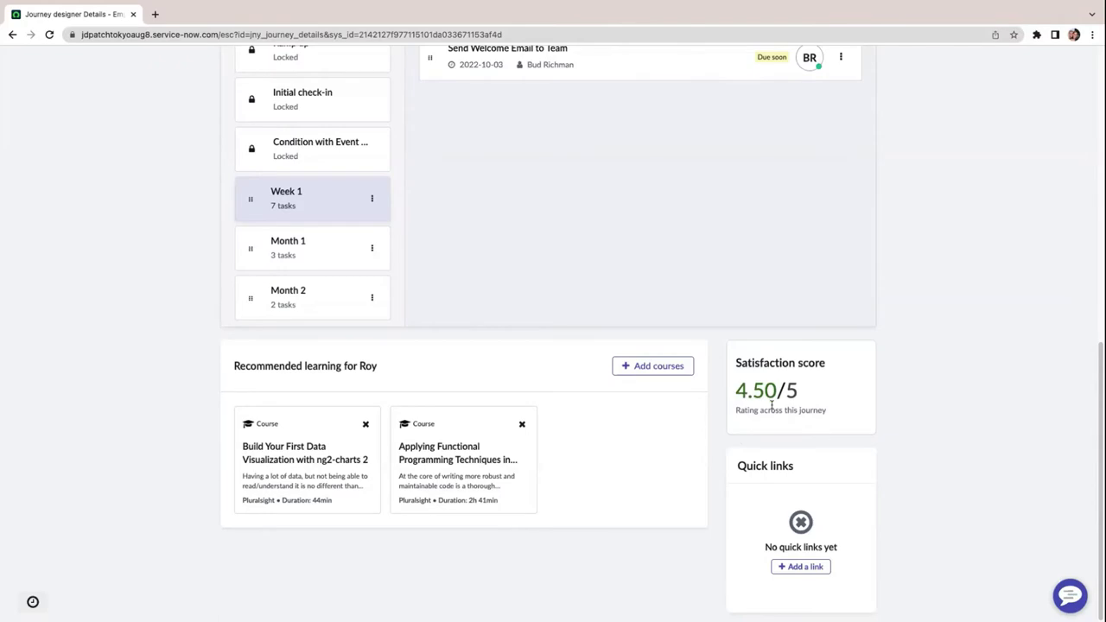
scroll(760, 389, up, 7)
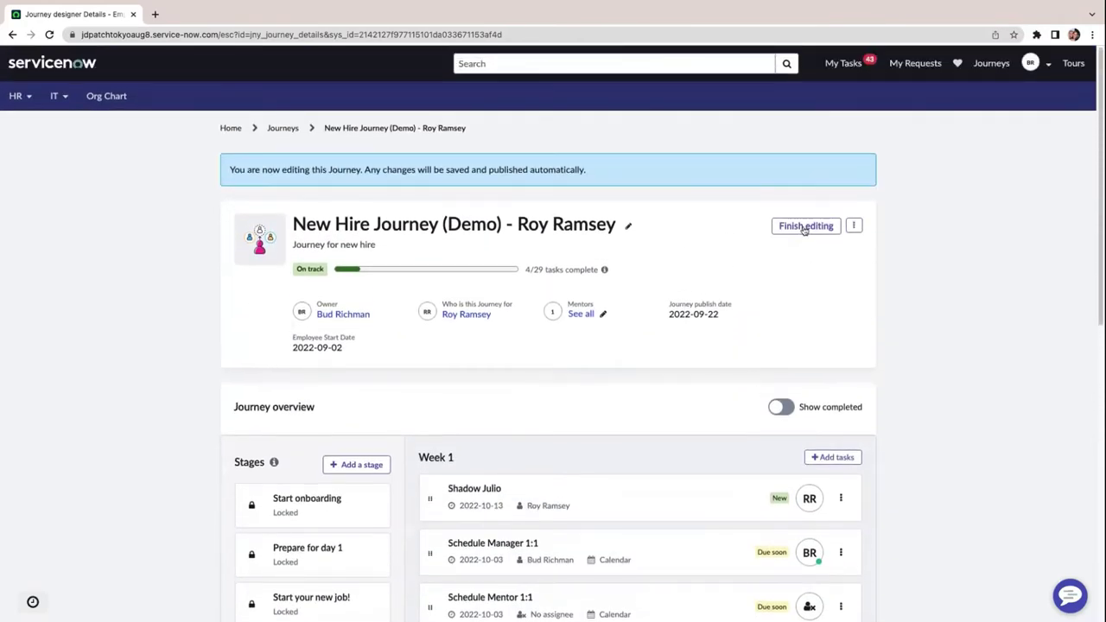
click(804, 227)
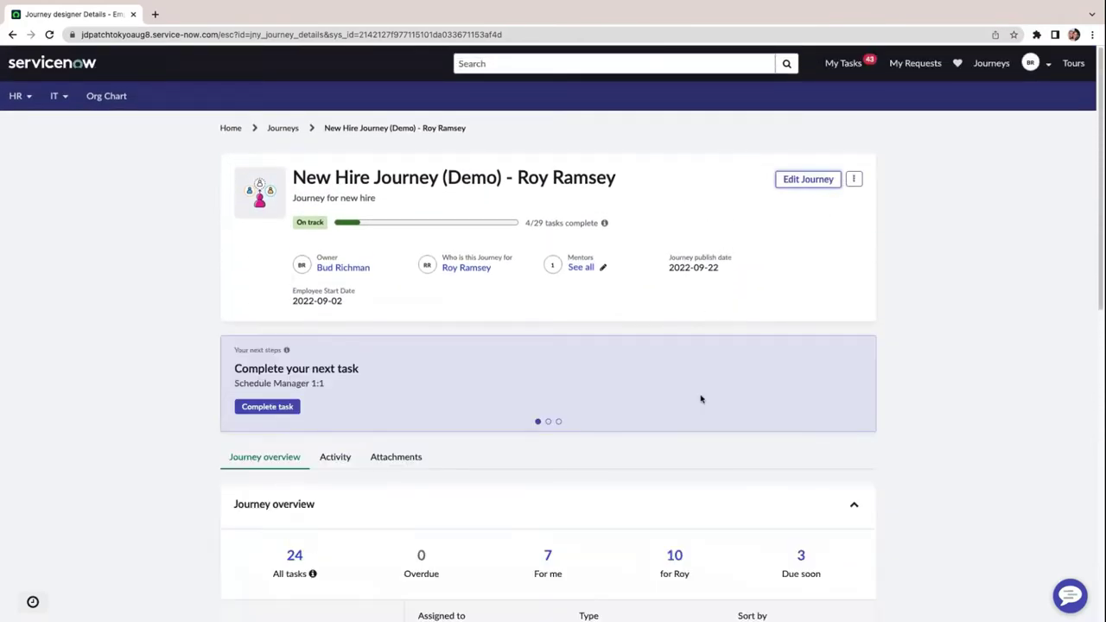
scroll(701, 398, down, 3)
scroll(701, 399, up, 1)
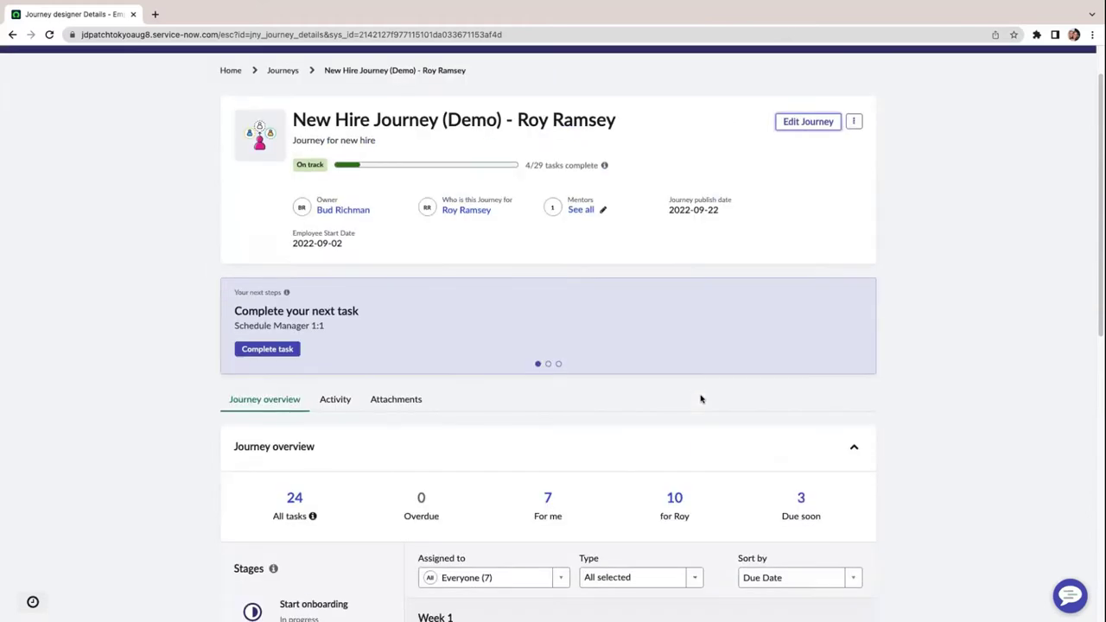
scroll(700, 398, up, 1)
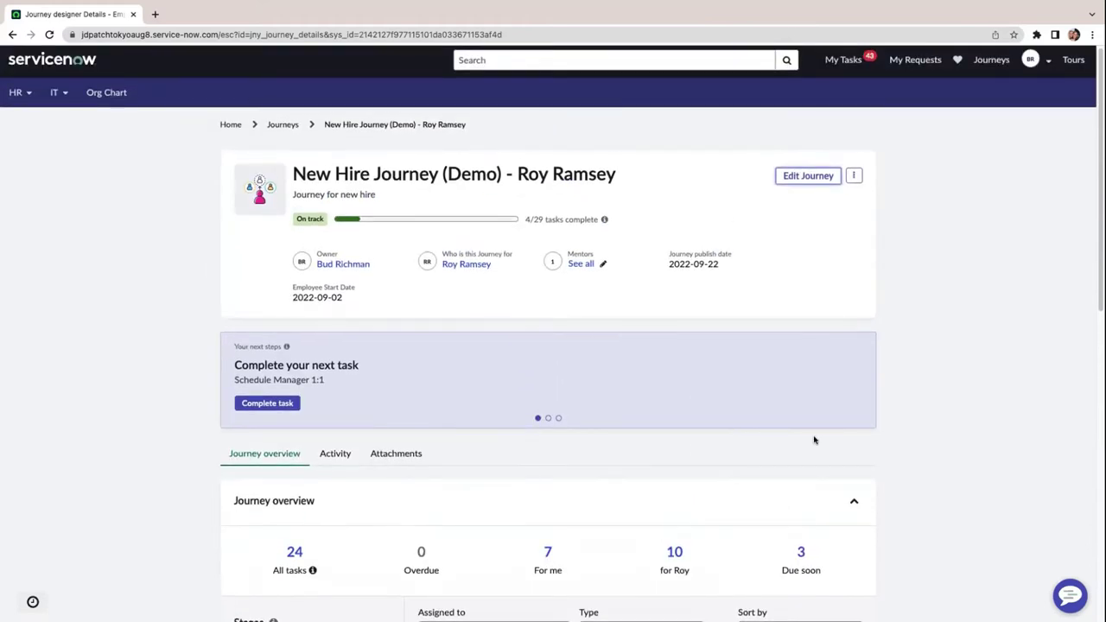
scroll(813, 440, up, 1)
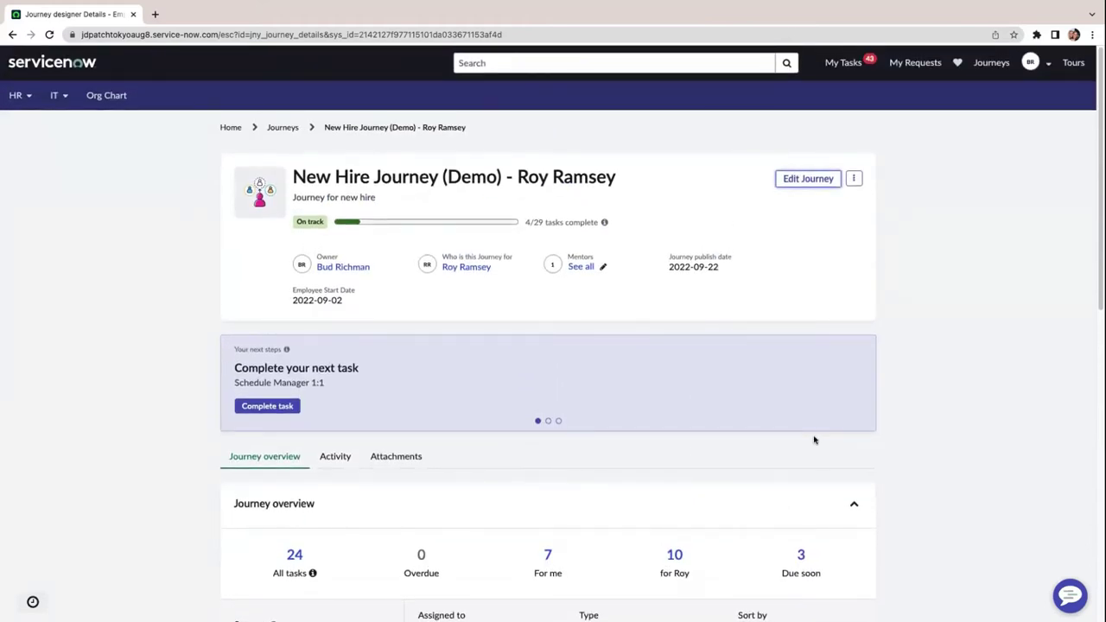
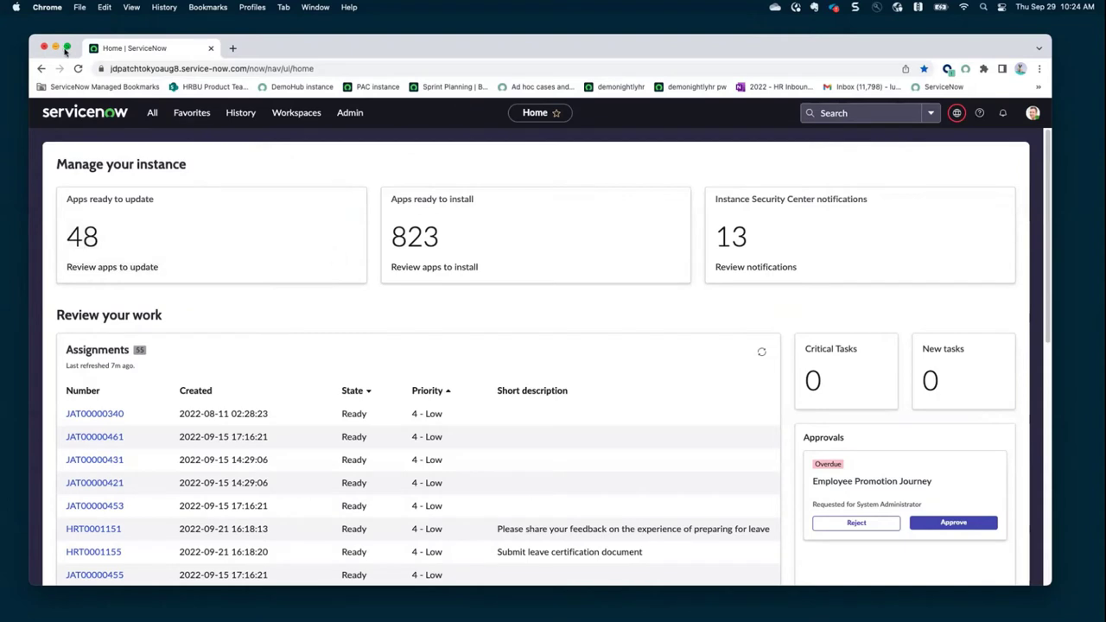
- Find the Journeys Guided Setup by filtering for "jour", open it and review its dependencies and roles in a full-screen window
click(152, 112)
text(jour)
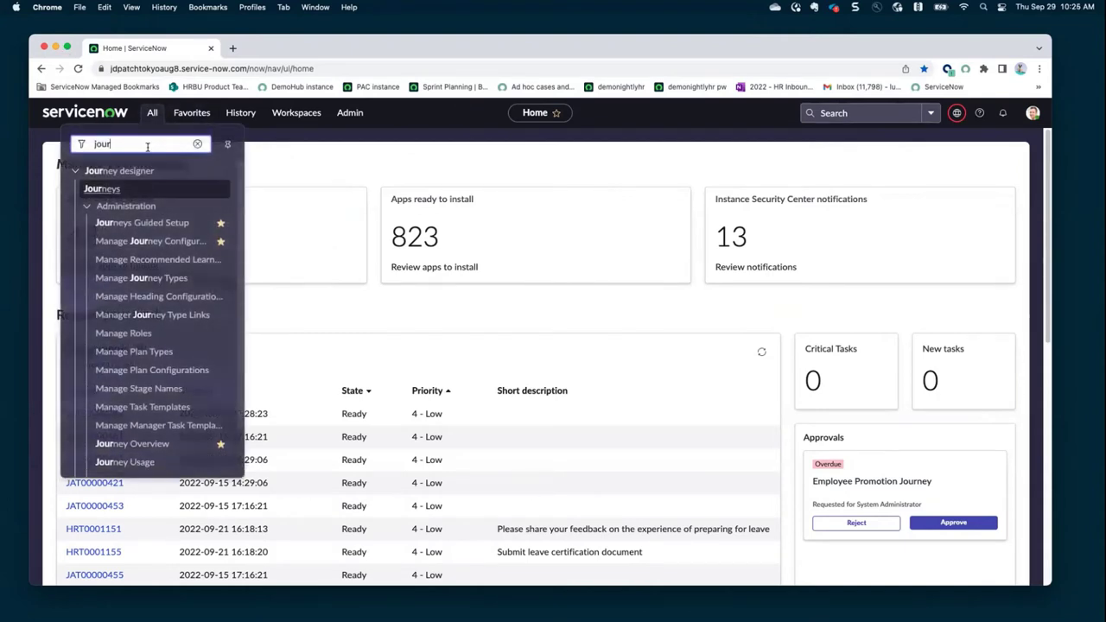
click(129, 223)
click(153, 113)
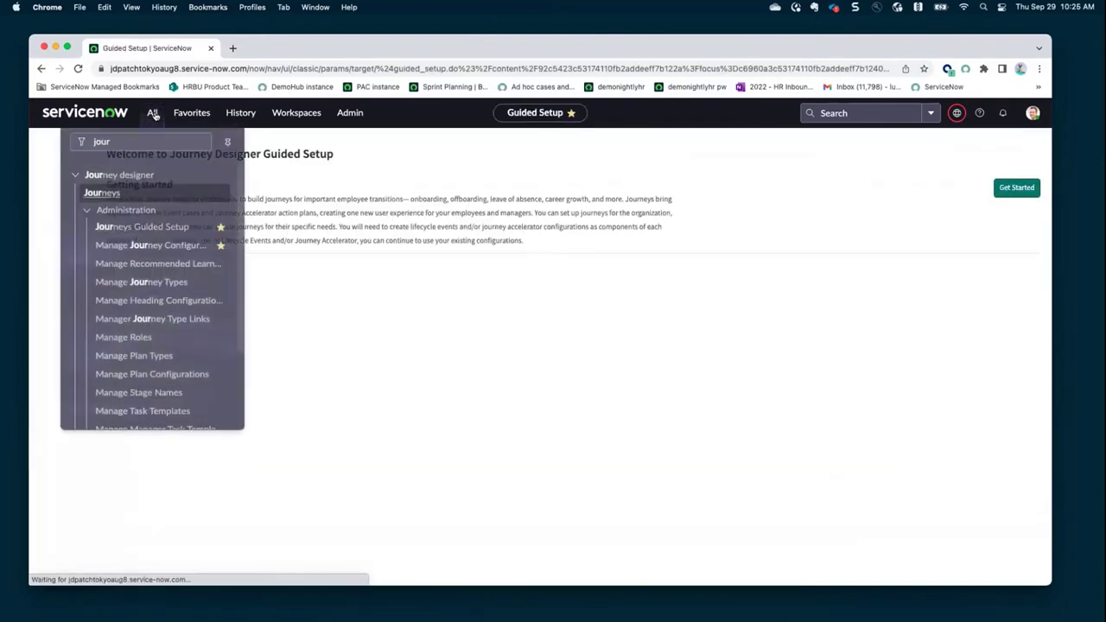
click(317, 264)
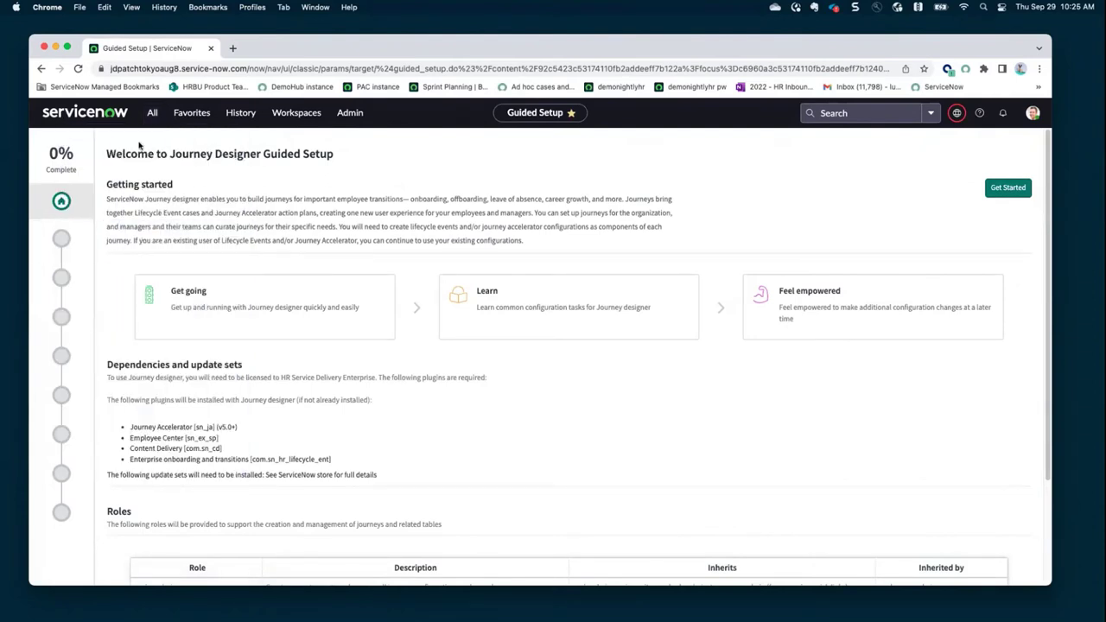
scroll(183, 381, down, 1)
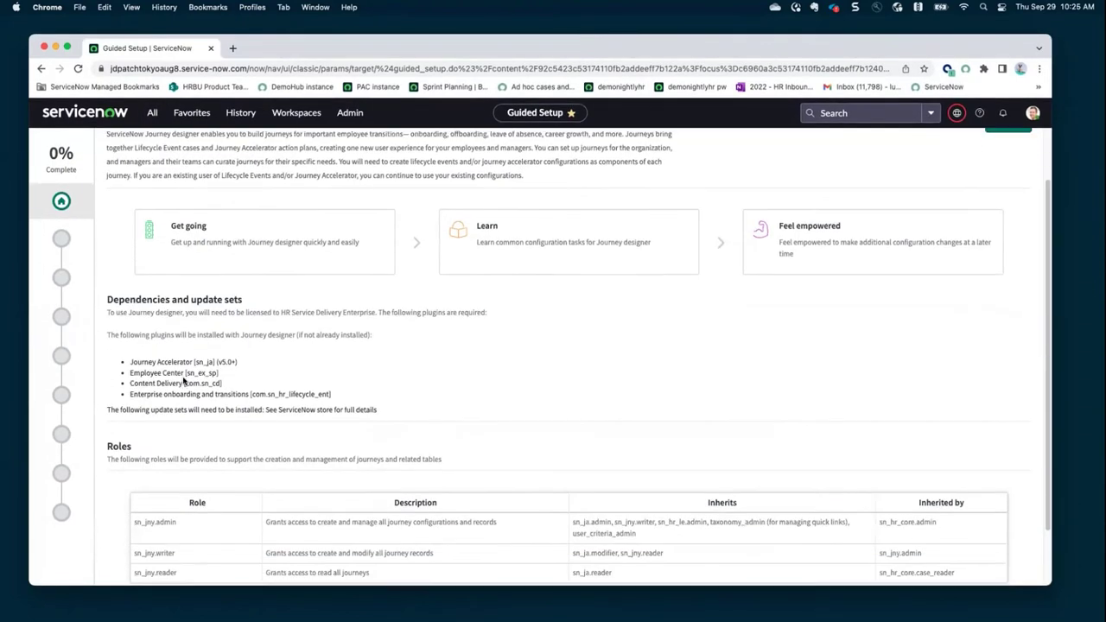
click(67, 47)
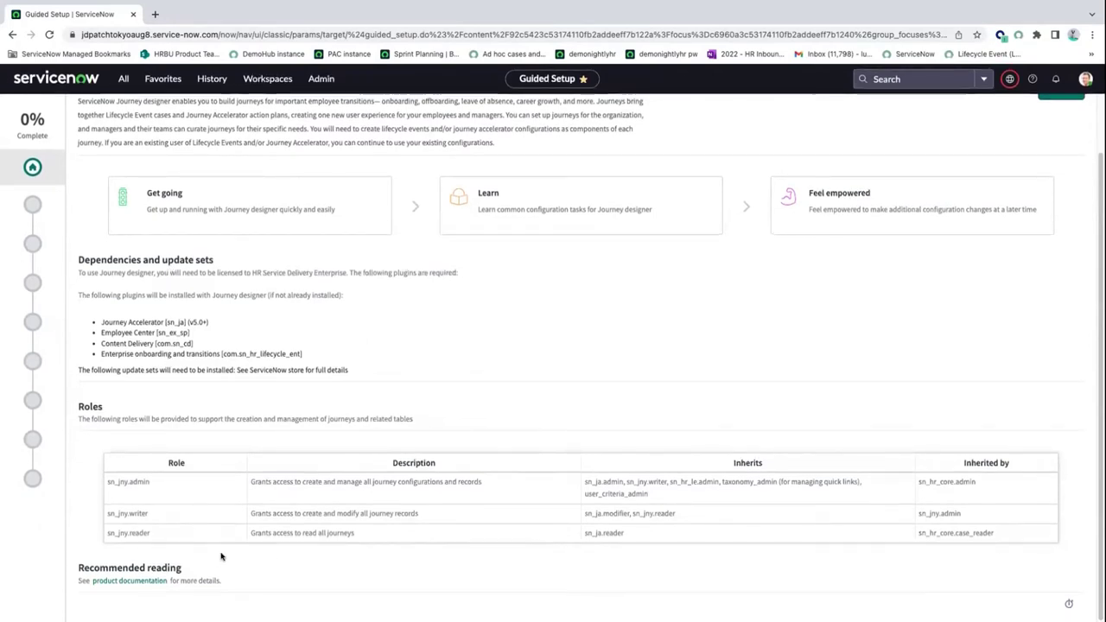
scroll(966, 136, up, 2)
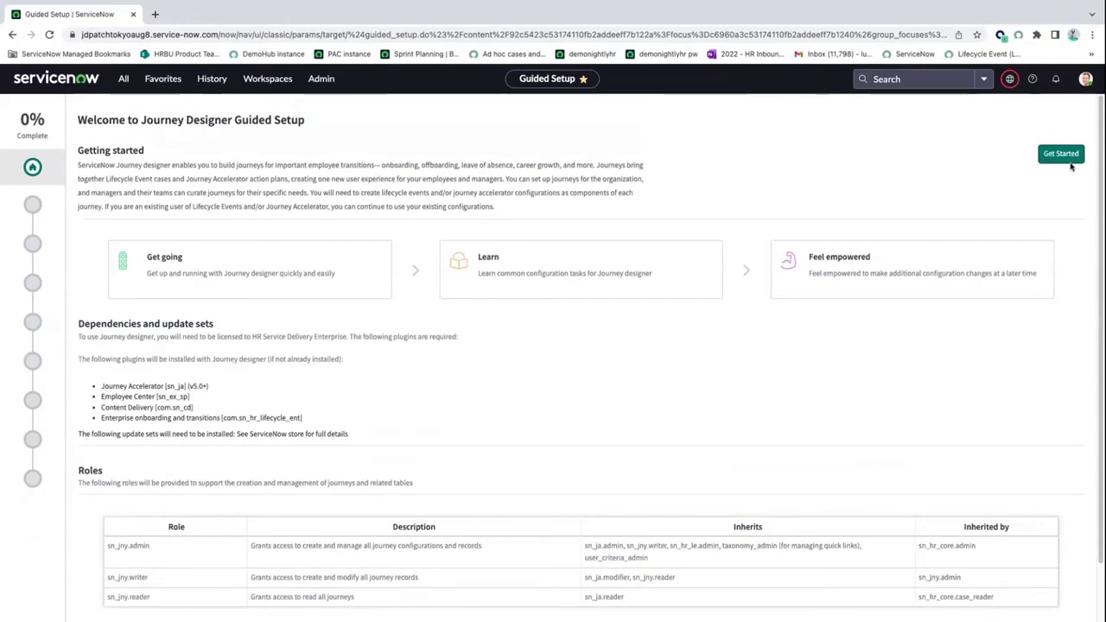
- Start the Journey Designer guided setup and examine its configuration sections, from journey components through manager reports
click(1061, 154)
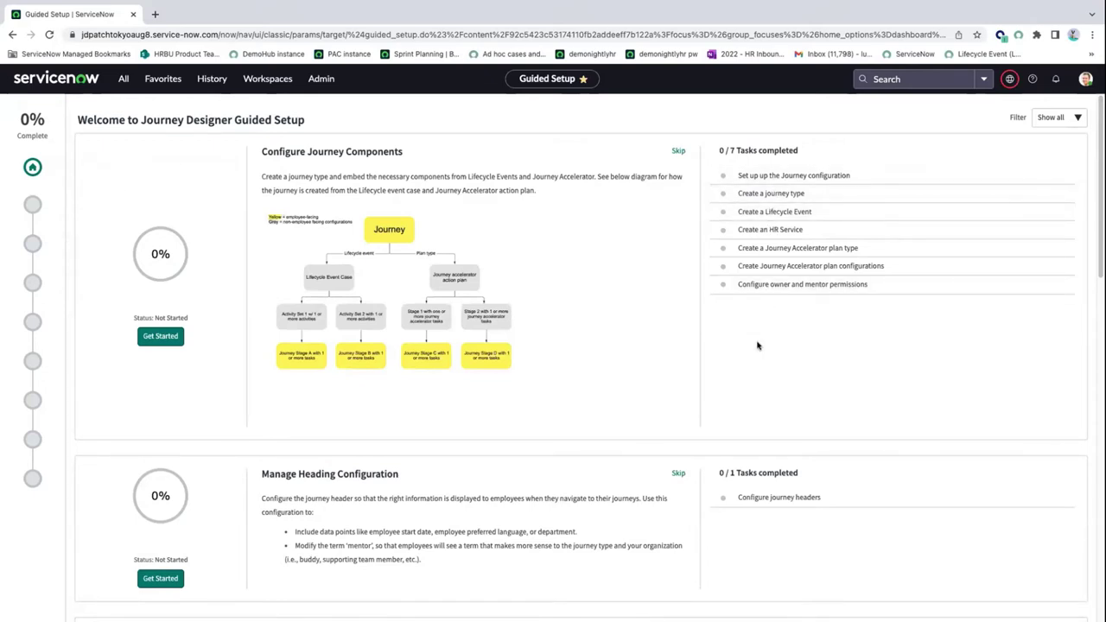
scroll(758, 346, down, 3)
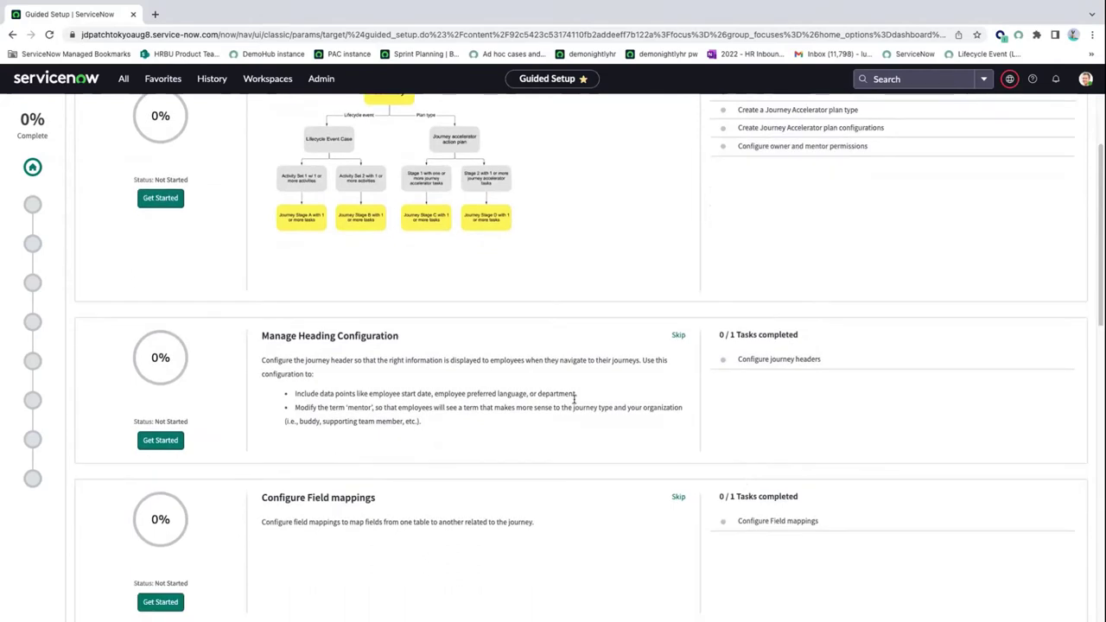
scroll(560, 431, down, 2)
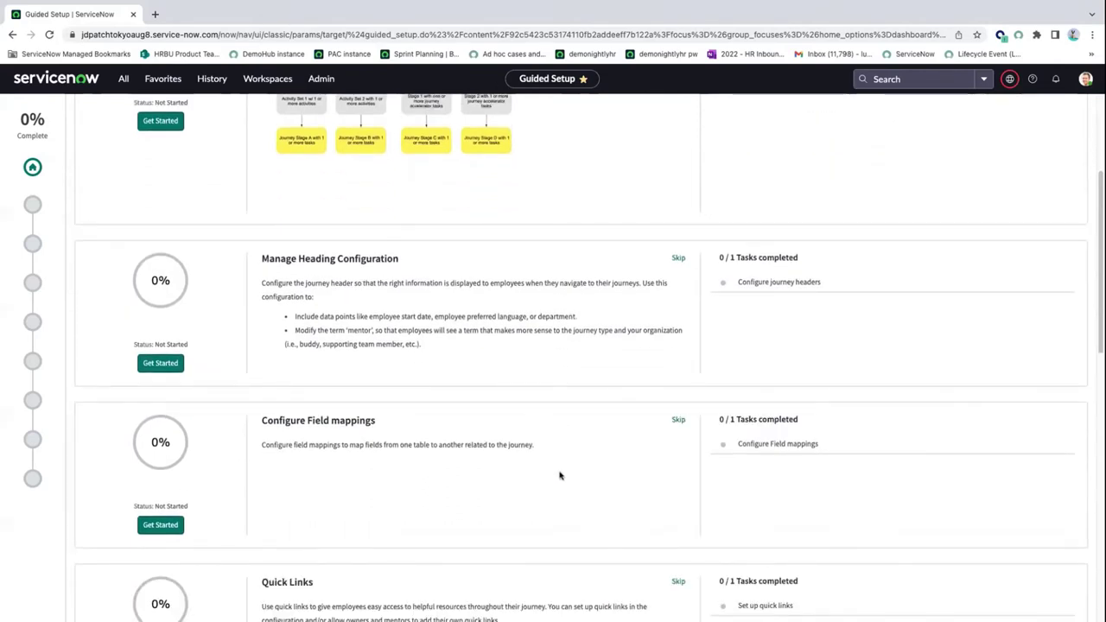
scroll(560, 475, down, 2)
scroll(555, 493, down, 2)
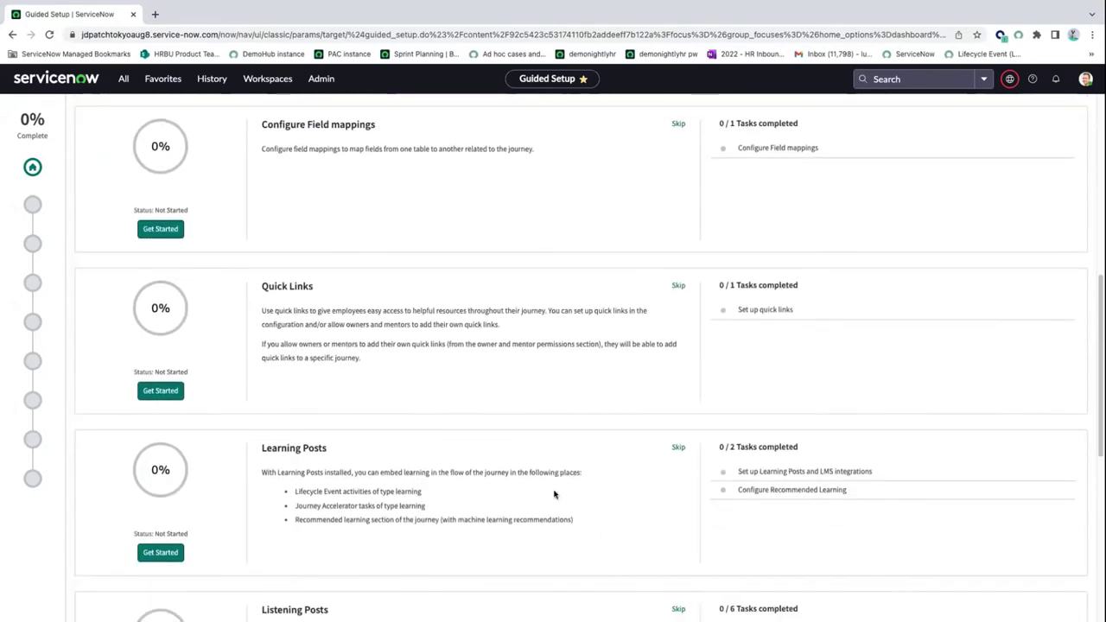
scroll(534, 517, down, 5)
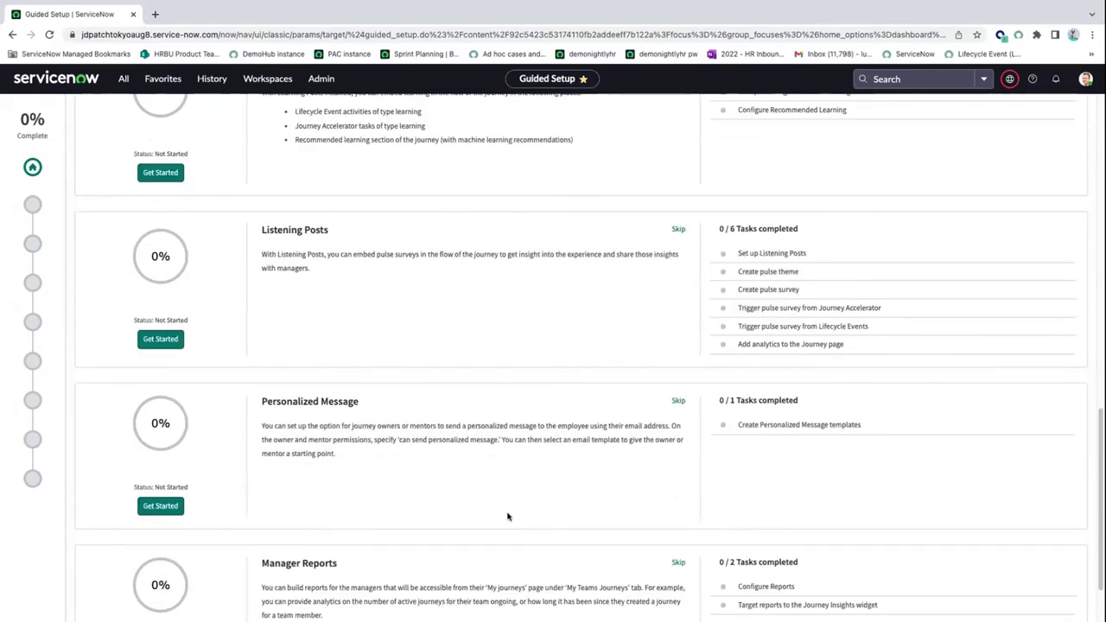
scroll(507, 517, down, 1)
scroll(498, 528, up, 10)
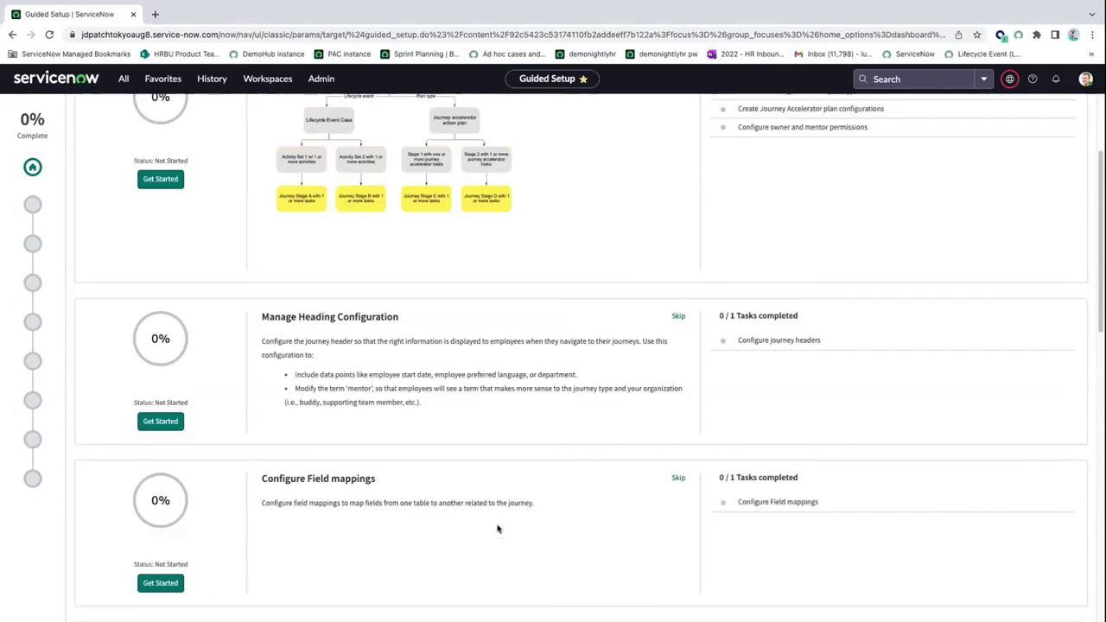
scroll(498, 528, up, 3)
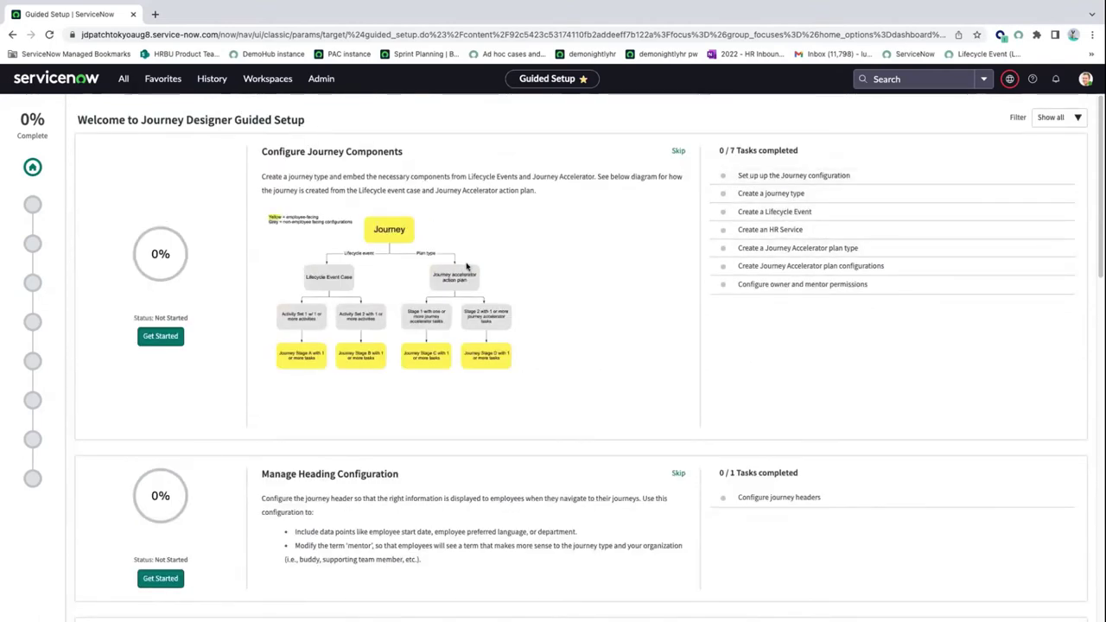
- Start the Configure Journey Components section and open the configuration list for its journey configuration task
click(162, 337)
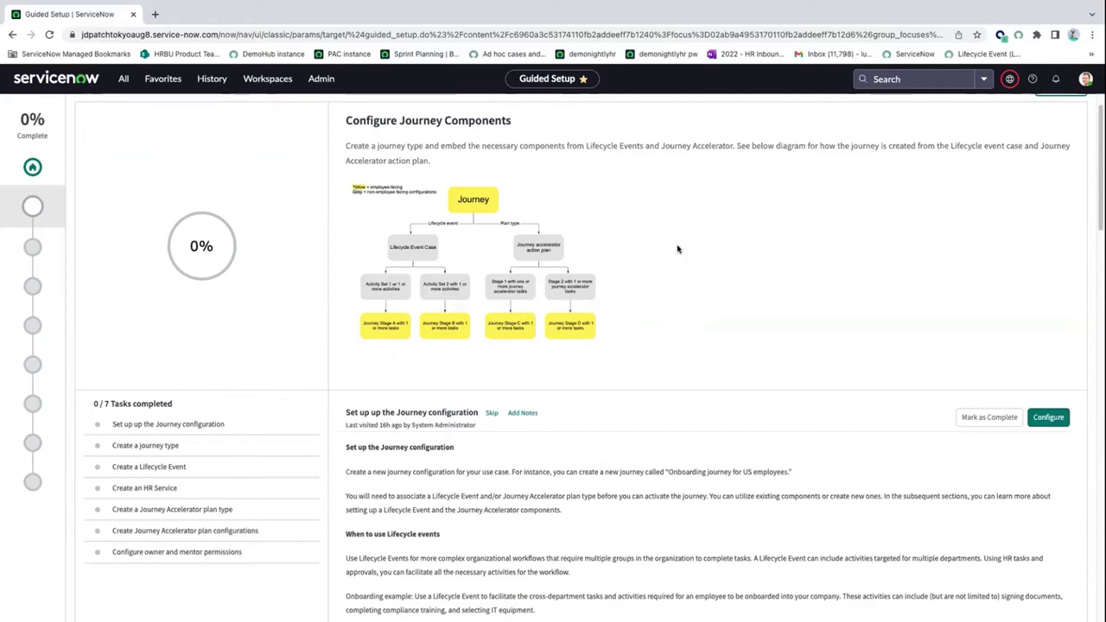
scroll(678, 248, down, 1)
scroll(676, 377, down, 1)
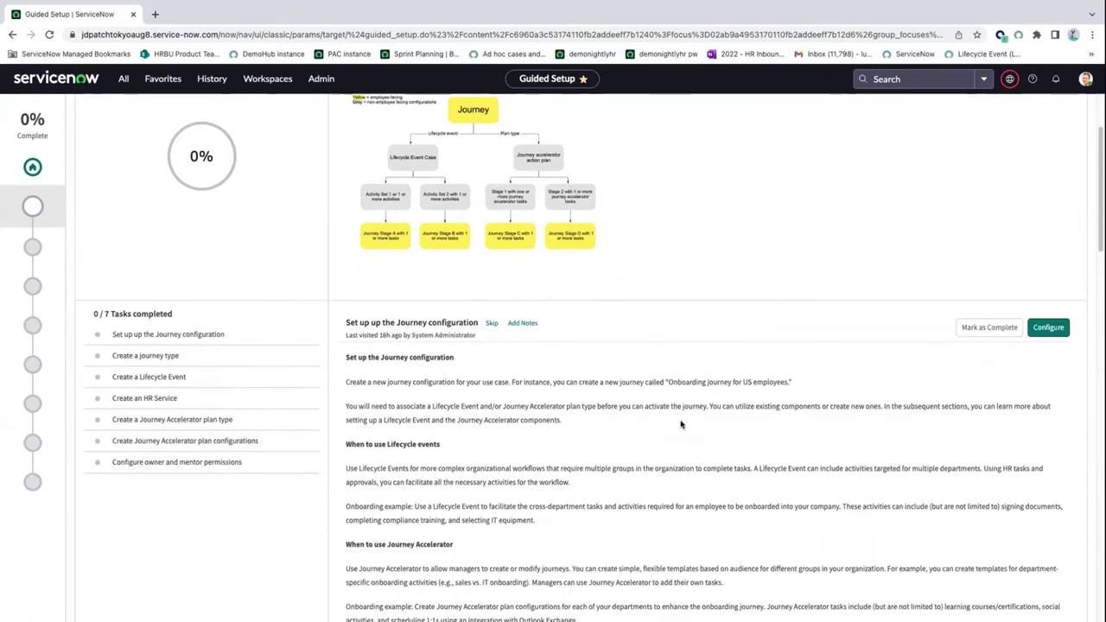
scroll(681, 424, down, 3)
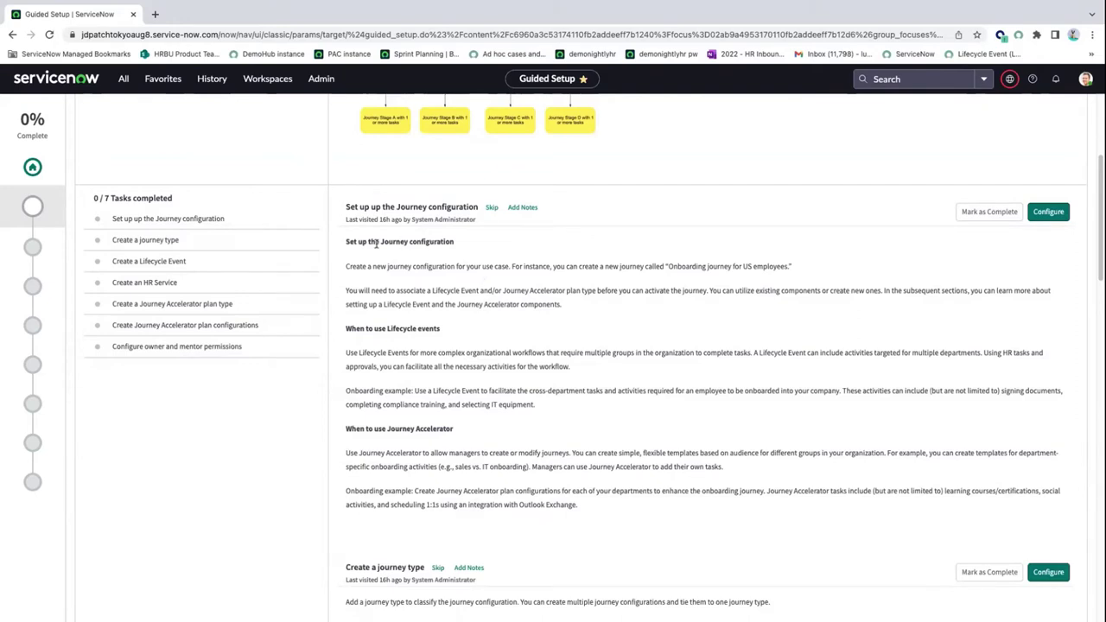
scroll(357, 300, down, 1)
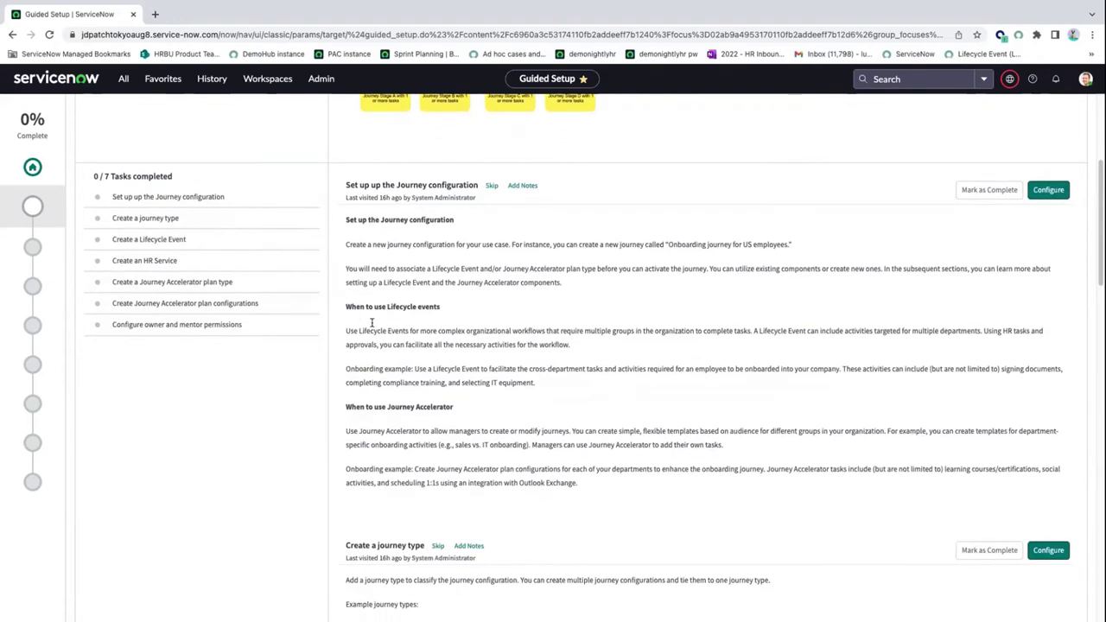
scroll(391, 395, down, 1)
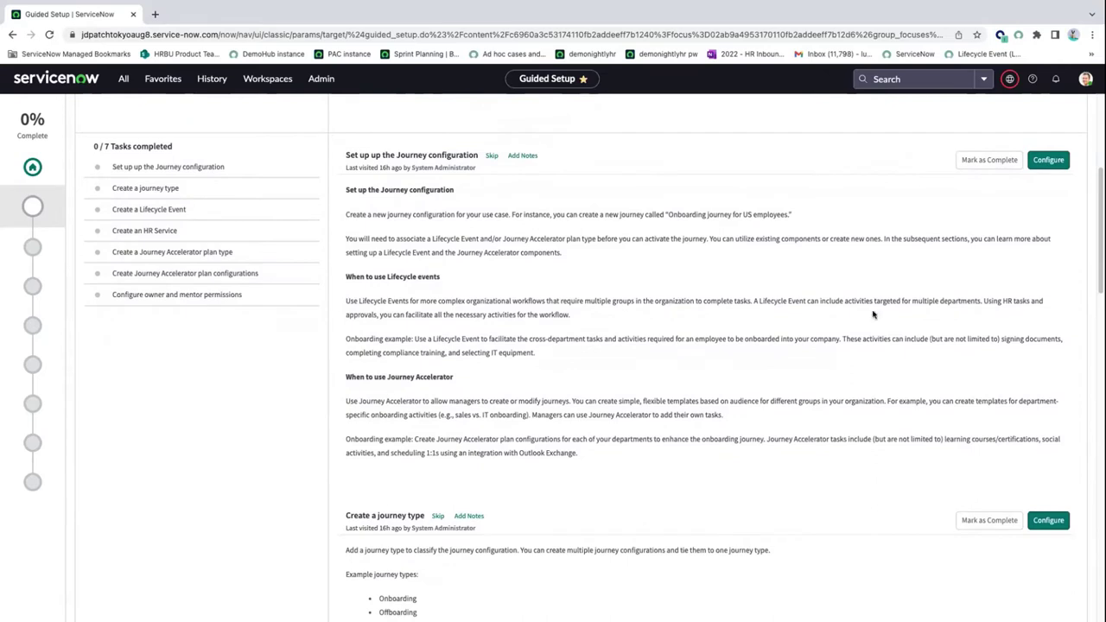
click(1048, 159)
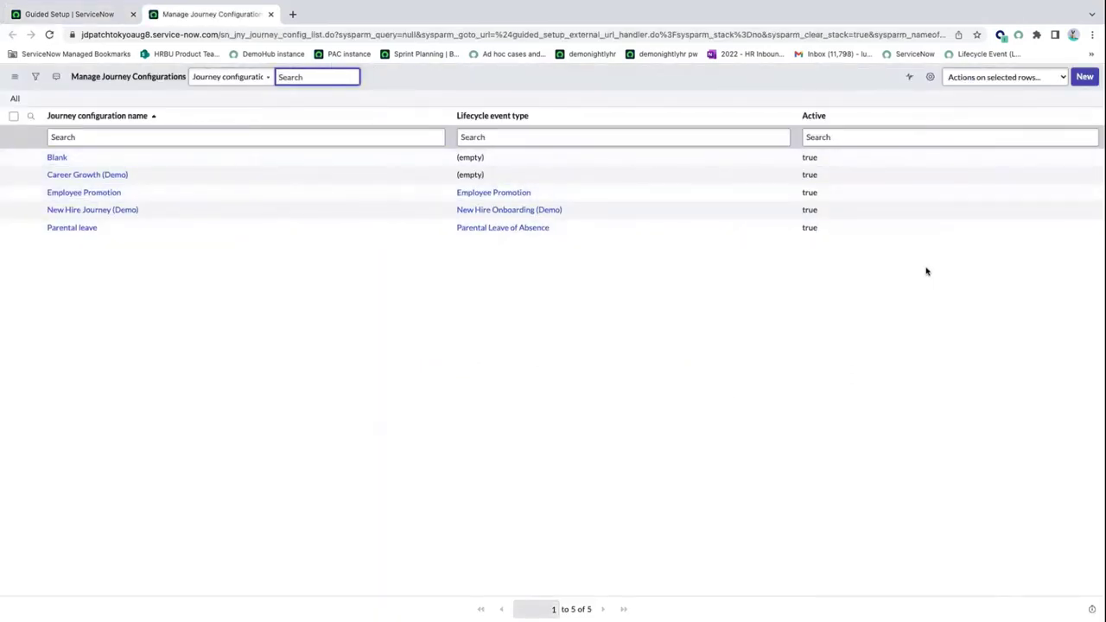
- Start a new journey configuration named "Voluntary Separation Journey" with the type Offboarding
click(1085, 79)
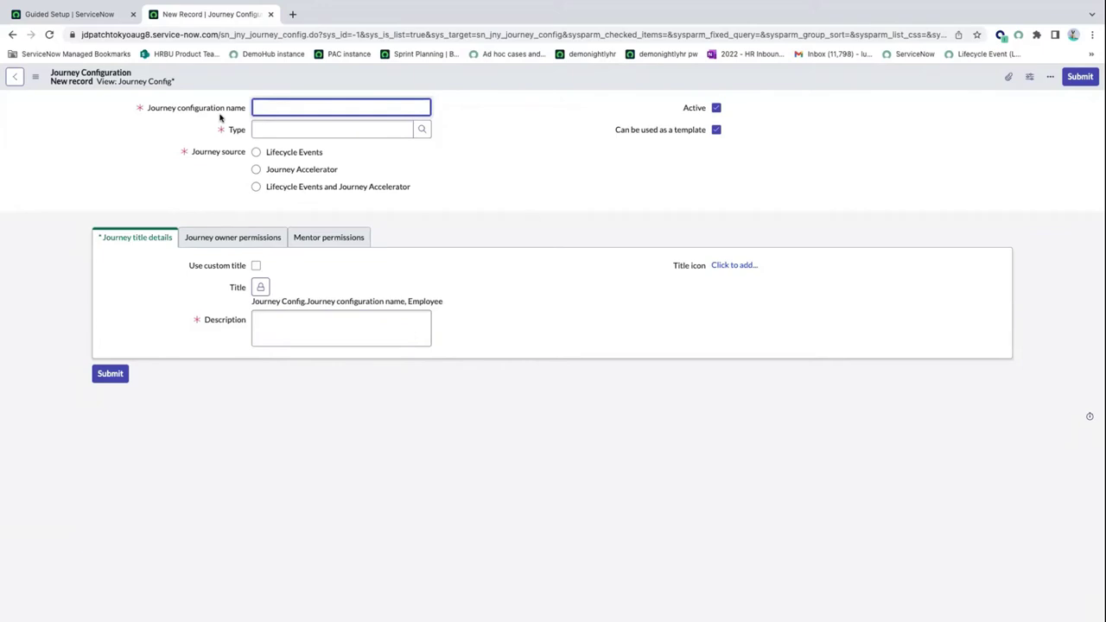
text(luntary Separation Journey)
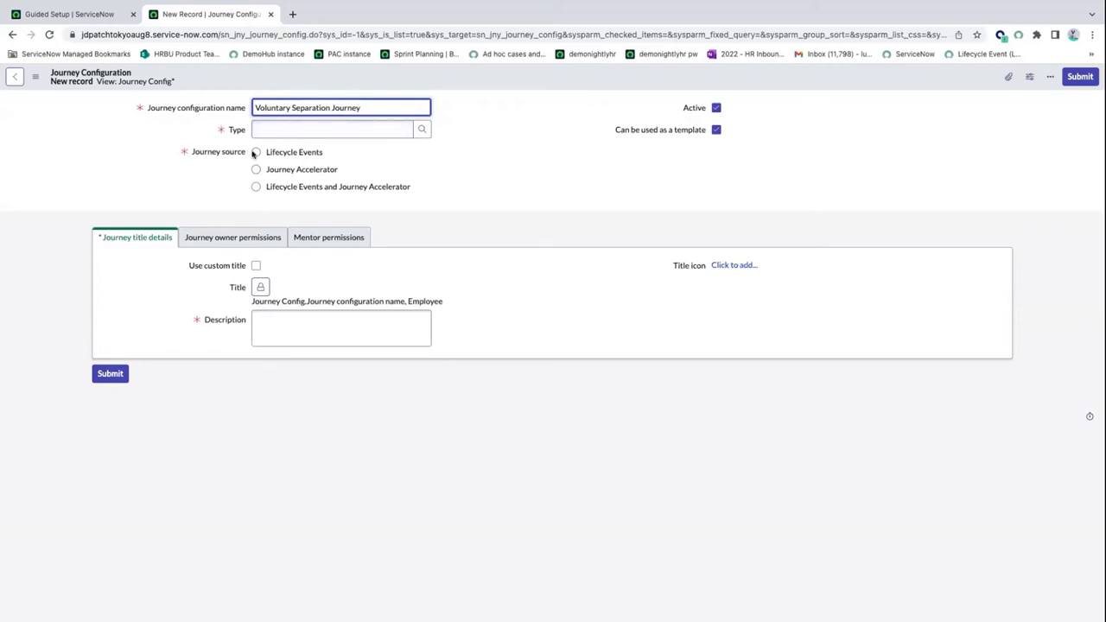
click(422, 129)
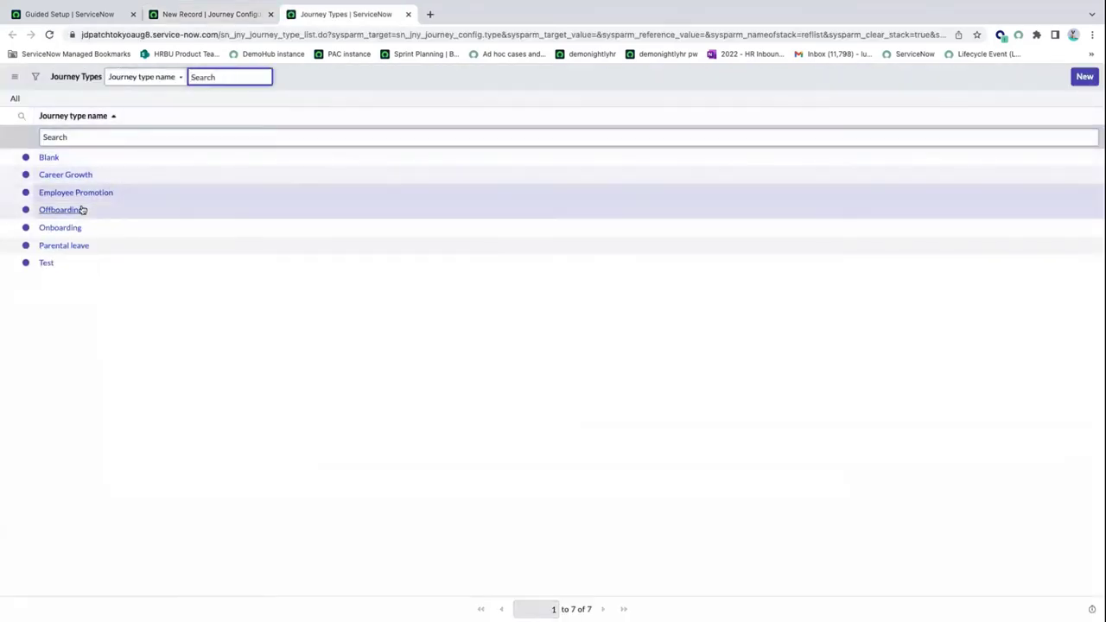
click(76, 212)
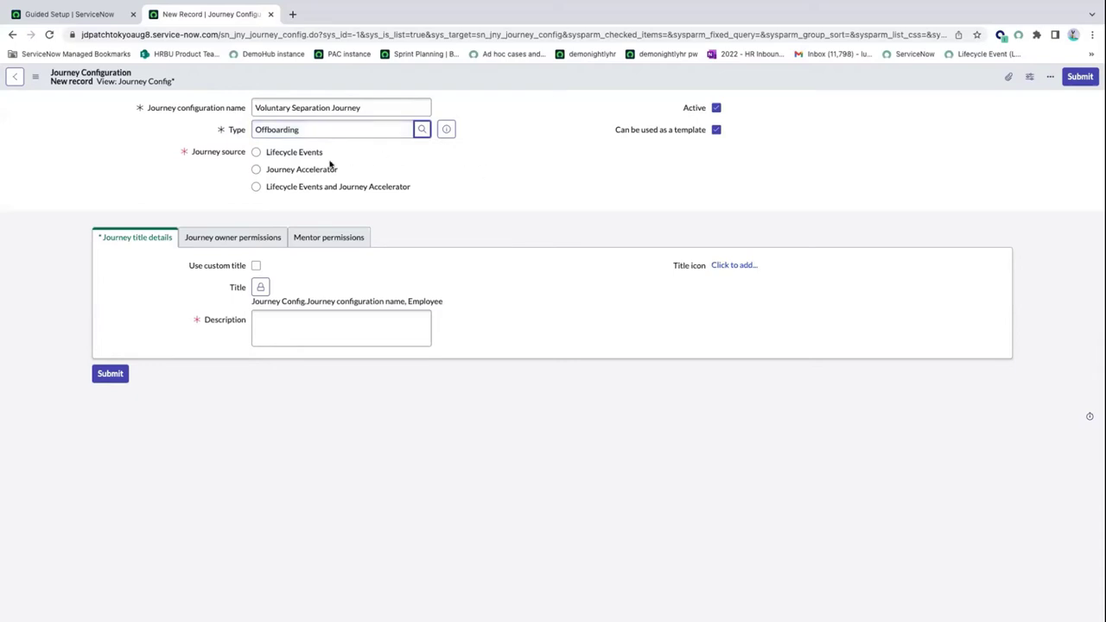
- Set the journey source to Lifecycle Events and Journey Accelerator, with lifecycle event type Voluntary Separation and accelerator plan type Offboarding
click(256, 187)
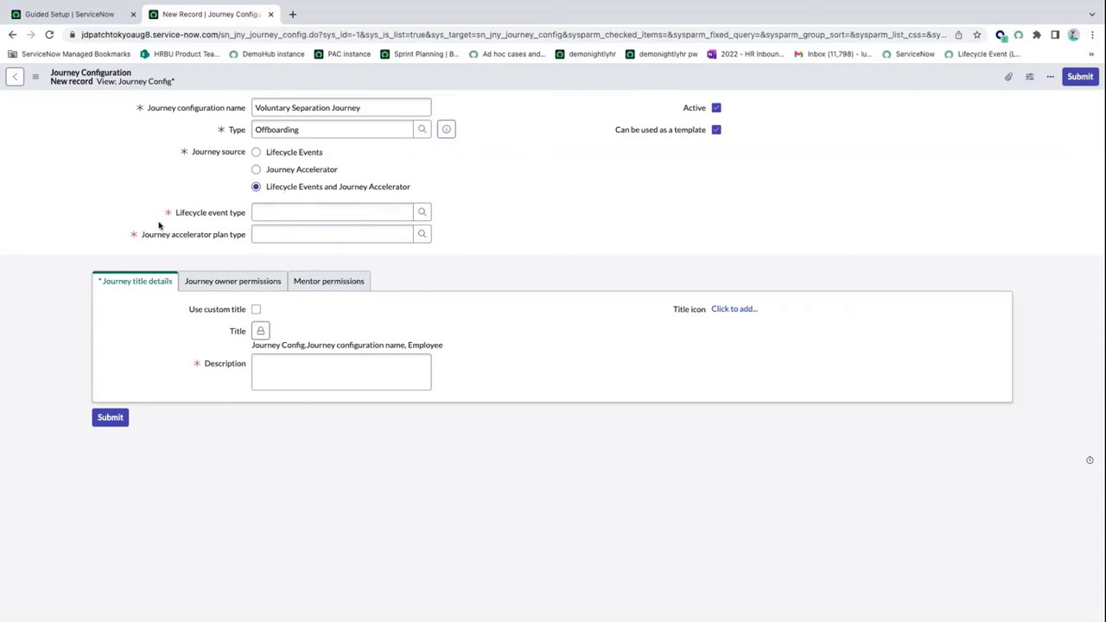
click(423, 212)
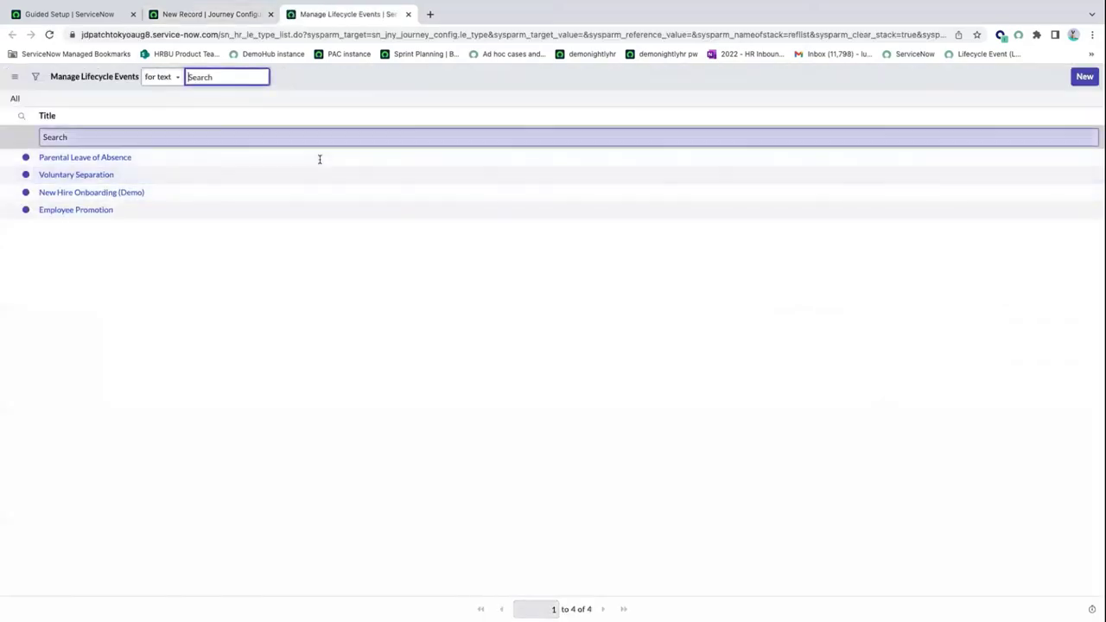
click(50, 177)
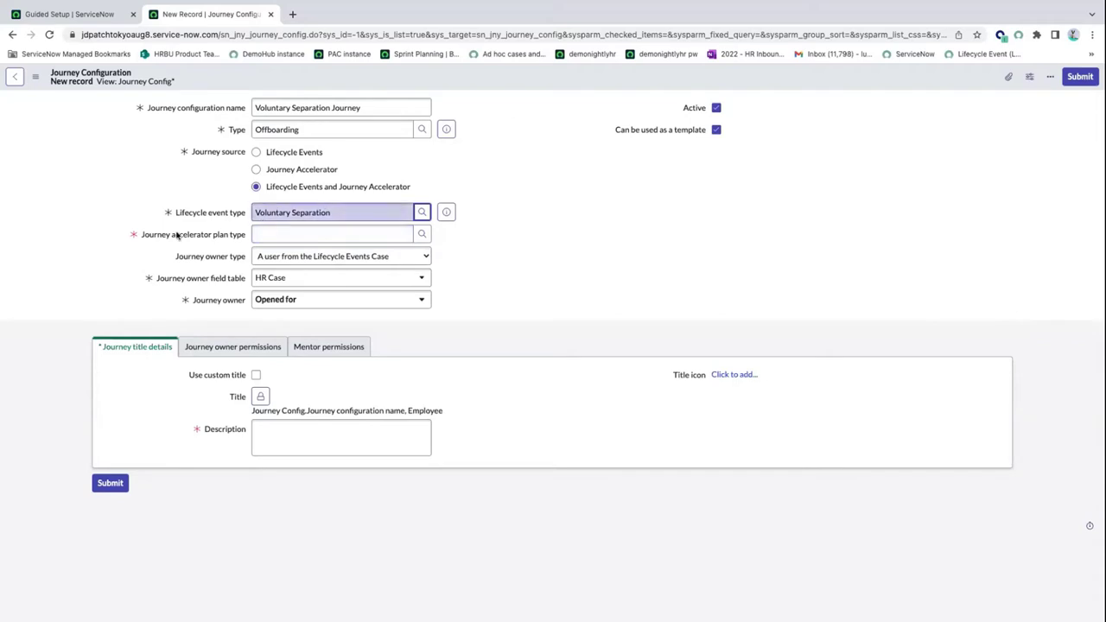
click(414, 233)
click(423, 235)
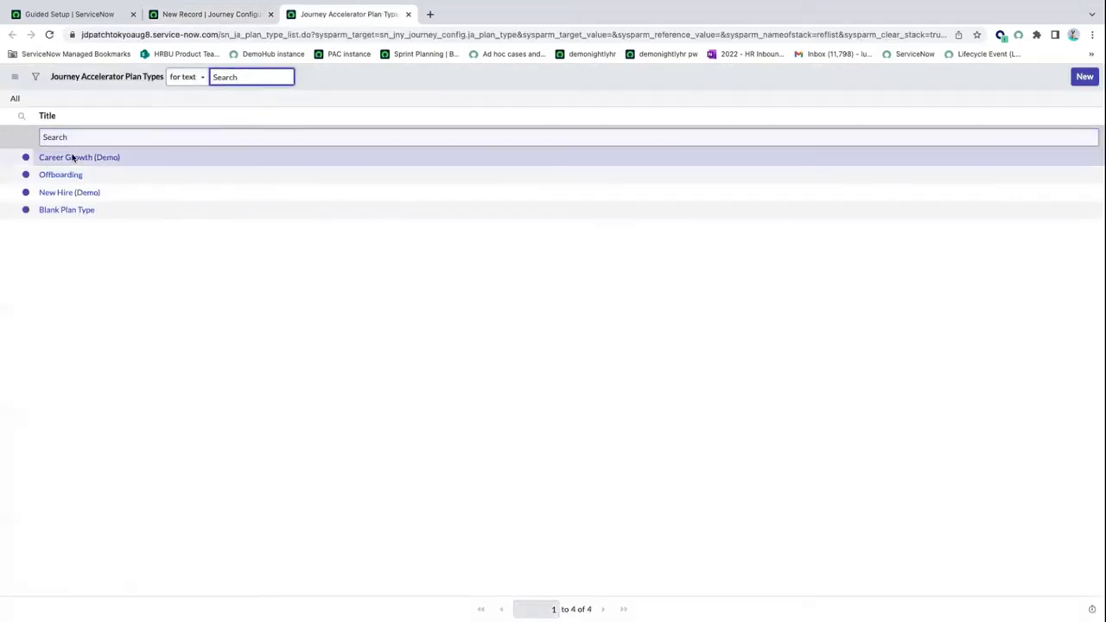
click(67, 174)
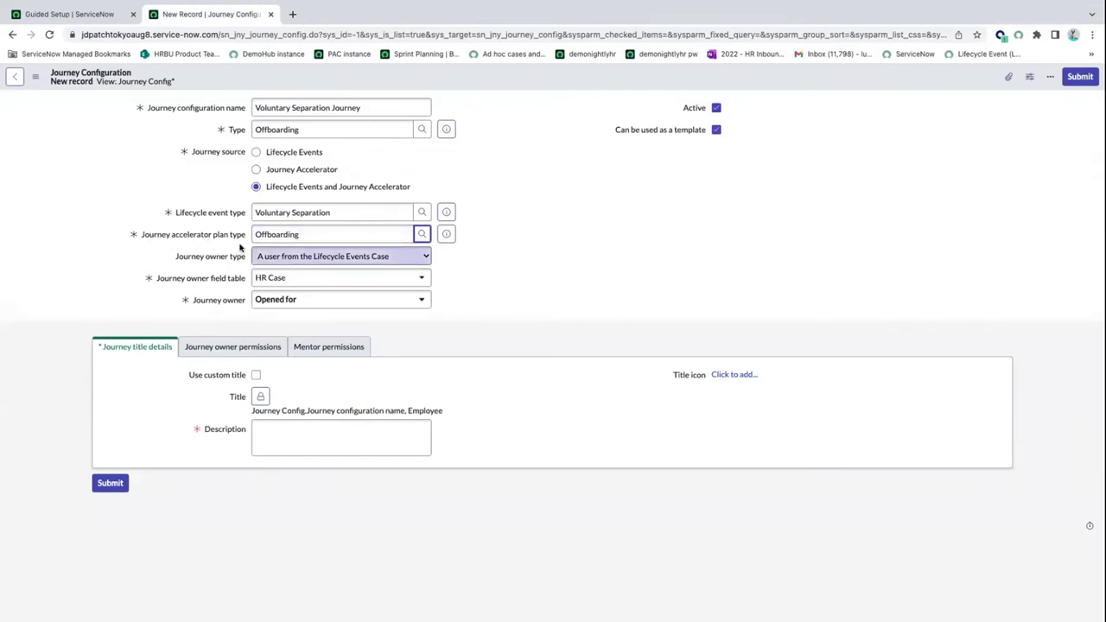
click(301, 233)
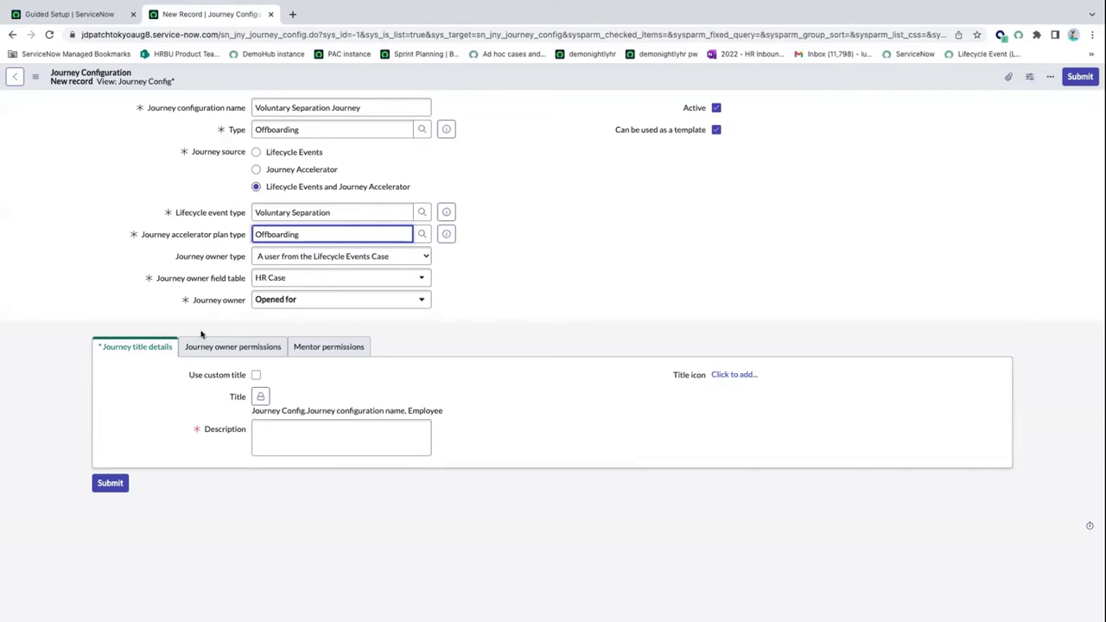
- Enter the description "This journey is for voluntary separations" in the journey title details
click(260, 424)
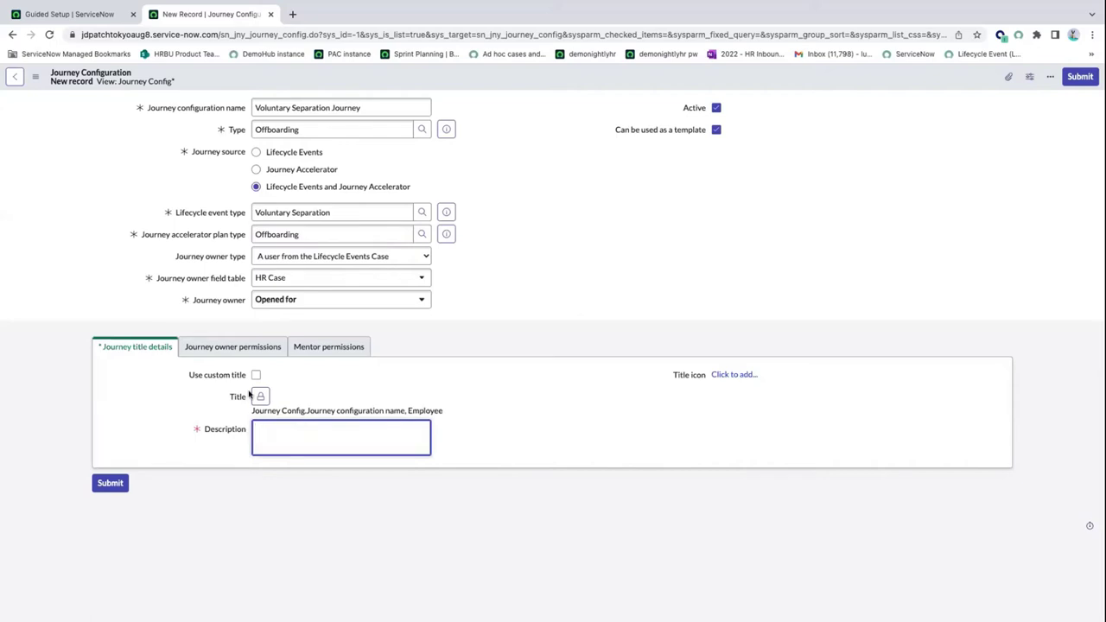
text(this is for)
key(BackSpace)
key(BackSpace)
key(BackSpace)
key(BackSpace)
key(BackSpace)
key(BackSpace)
key(BackSpace)
key(BackSpace)
key(BackSpace)
key(BackSpace)
key(BackSpace)
text(Ths)
key(BackSpace)
key(BackSpace)
text(his Journey)
key(BackSpace)
key(BackSpace)
key(BackSpace)
key(BackSpace)
key(BackSpace)
key(BackSpace)
key(BackSpace)
key(BackSpace)
text(.)
text( journey is for v)
text(oluntary separations)
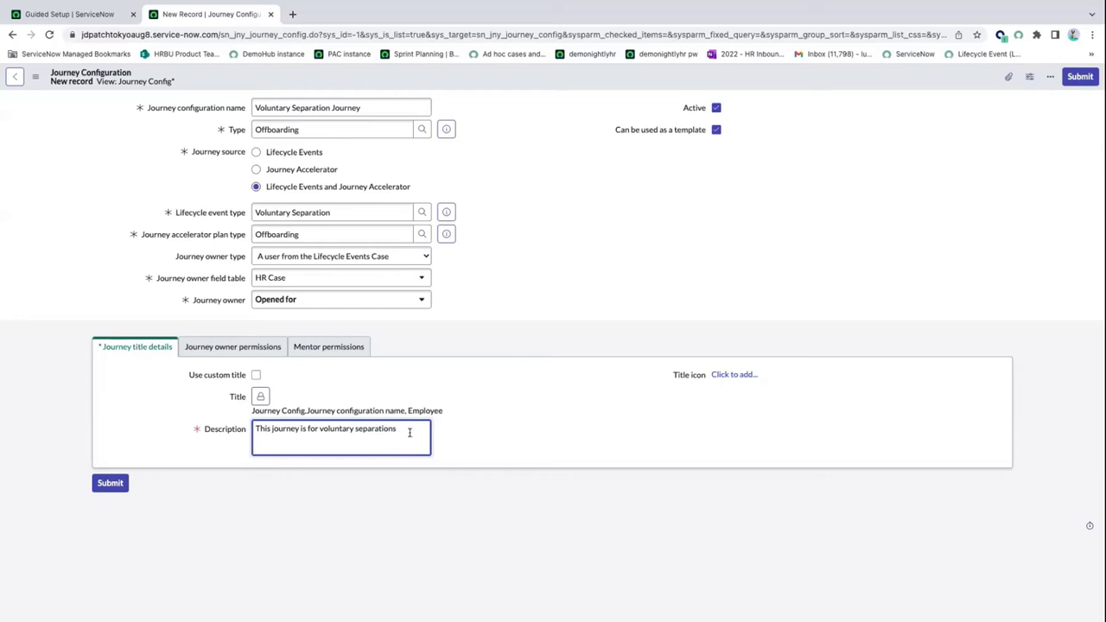
- Allow the journey owner to add recommended learning and a personalized message, using the Voluntary Separation message template
click(224, 347)
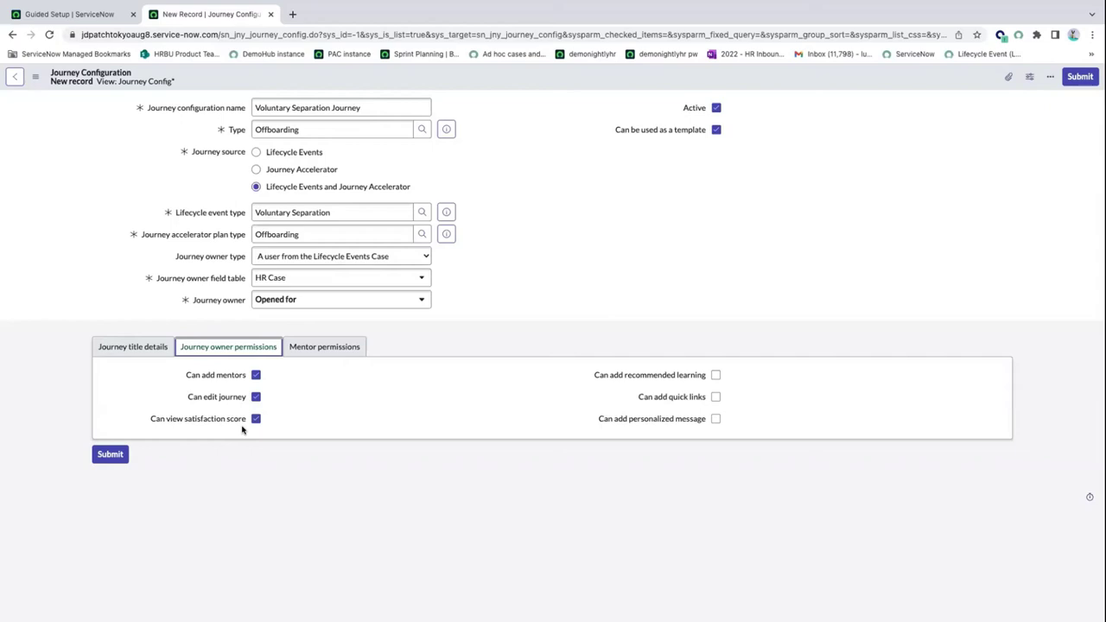
click(715, 376)
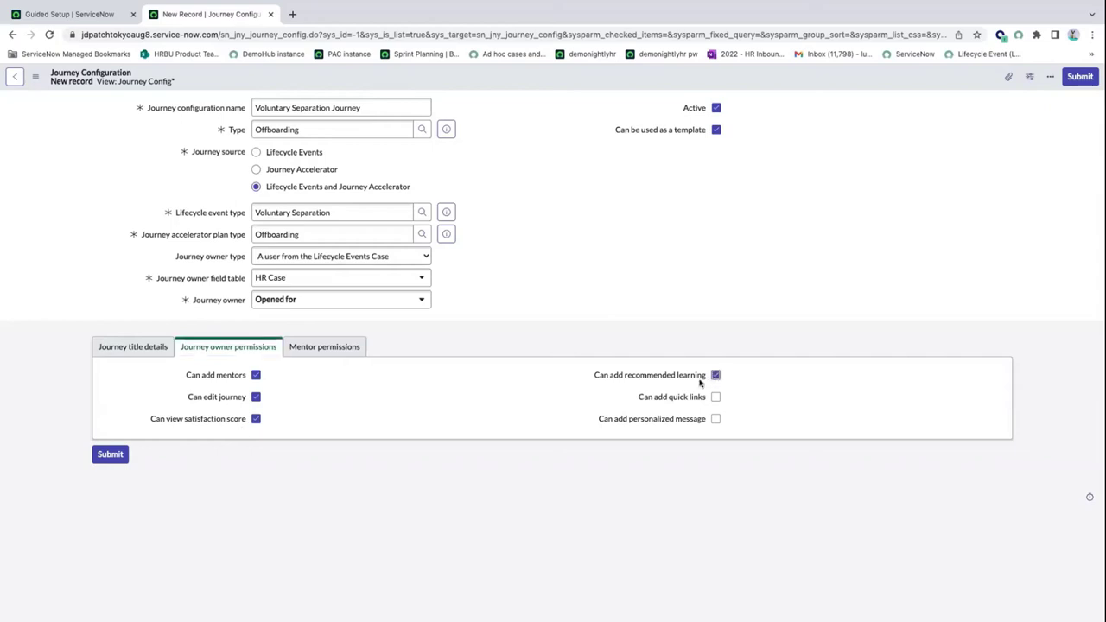
click(716, 419)
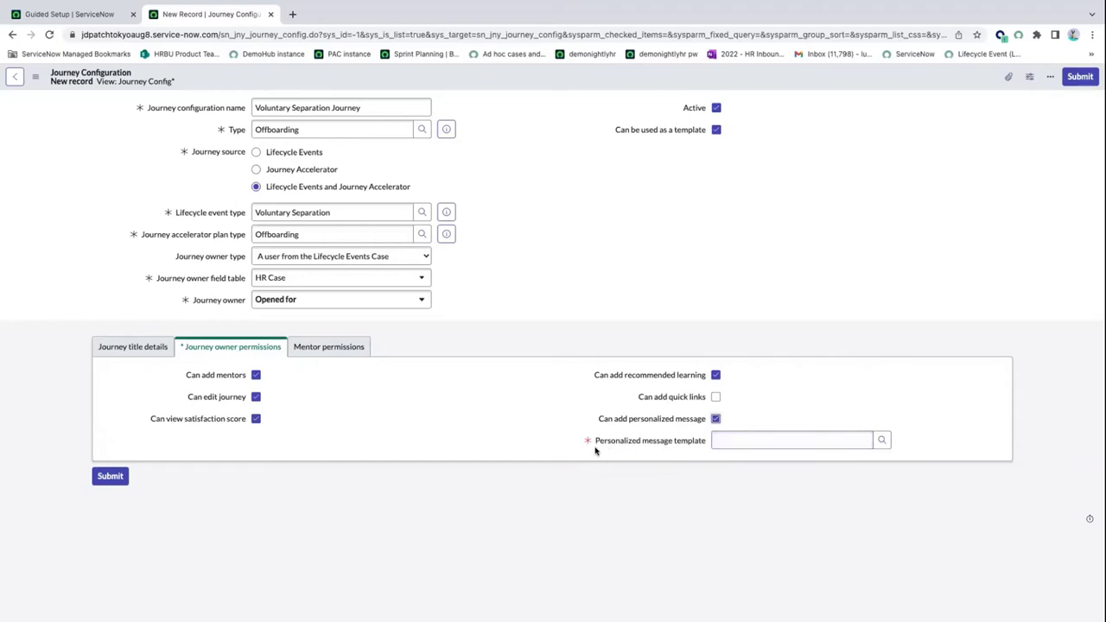
click(882, 440)
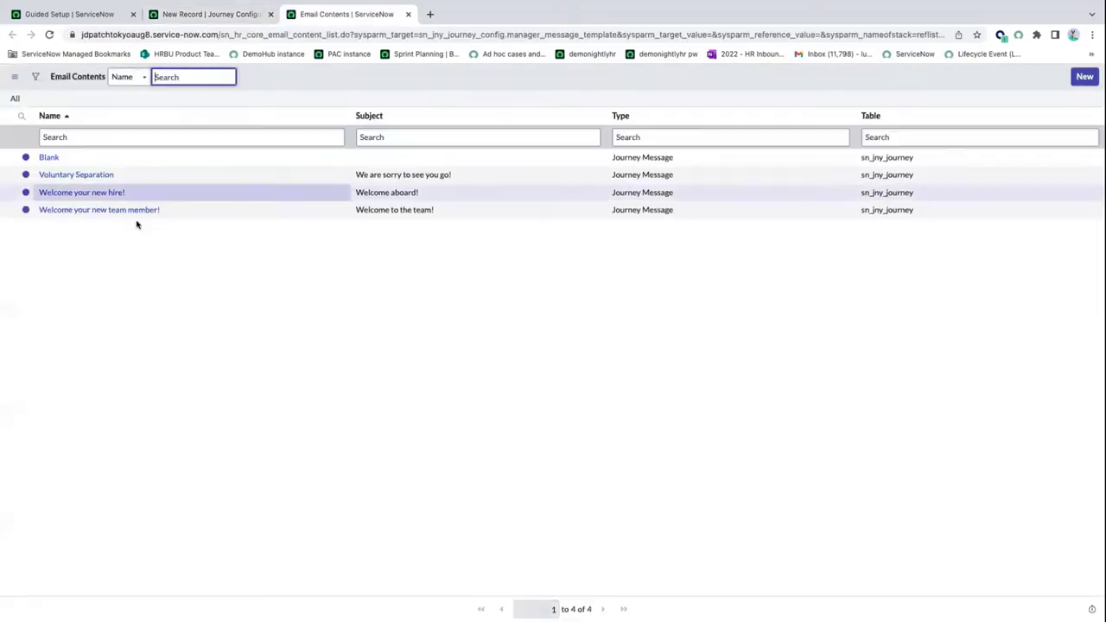
click(77, 176)
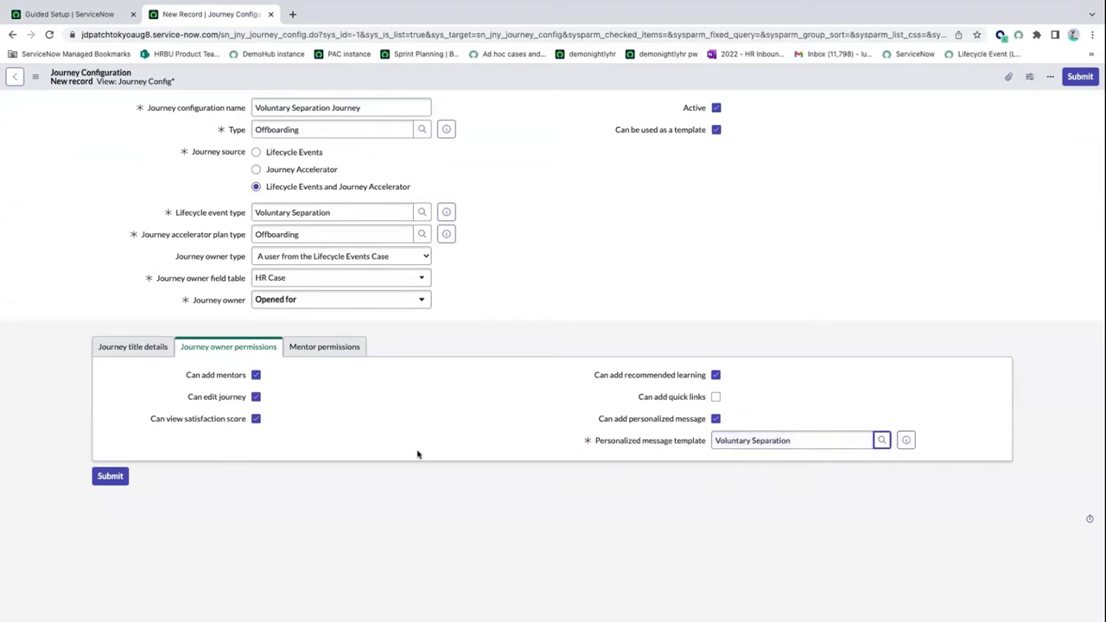
- Leave both mentor permissions disabled and submit the new journey configuration
click(322, 349)
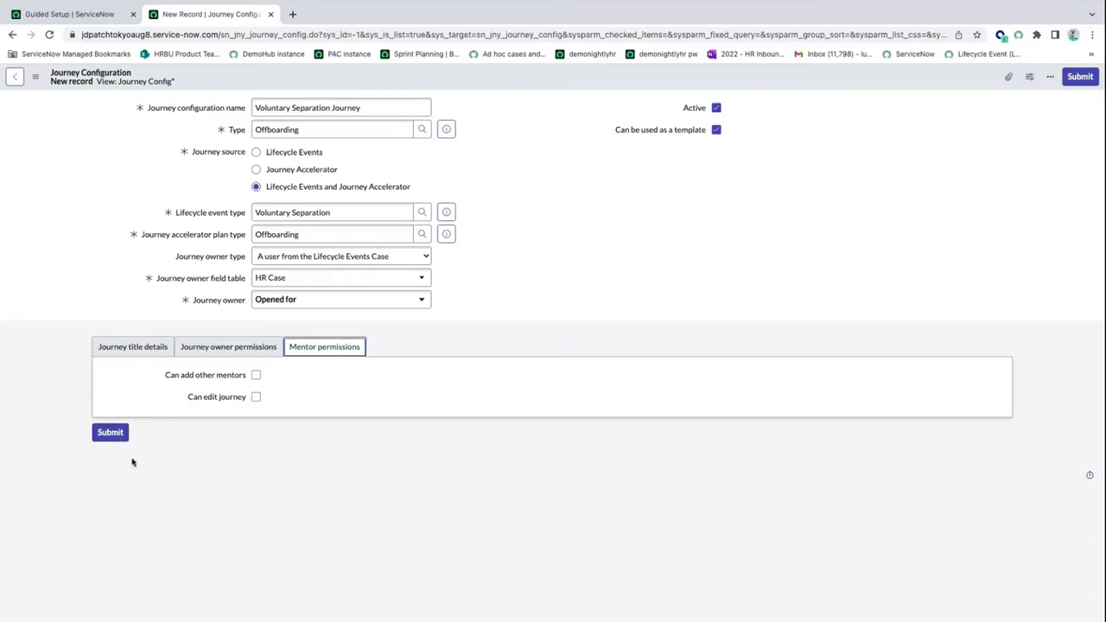
click(111, 432)
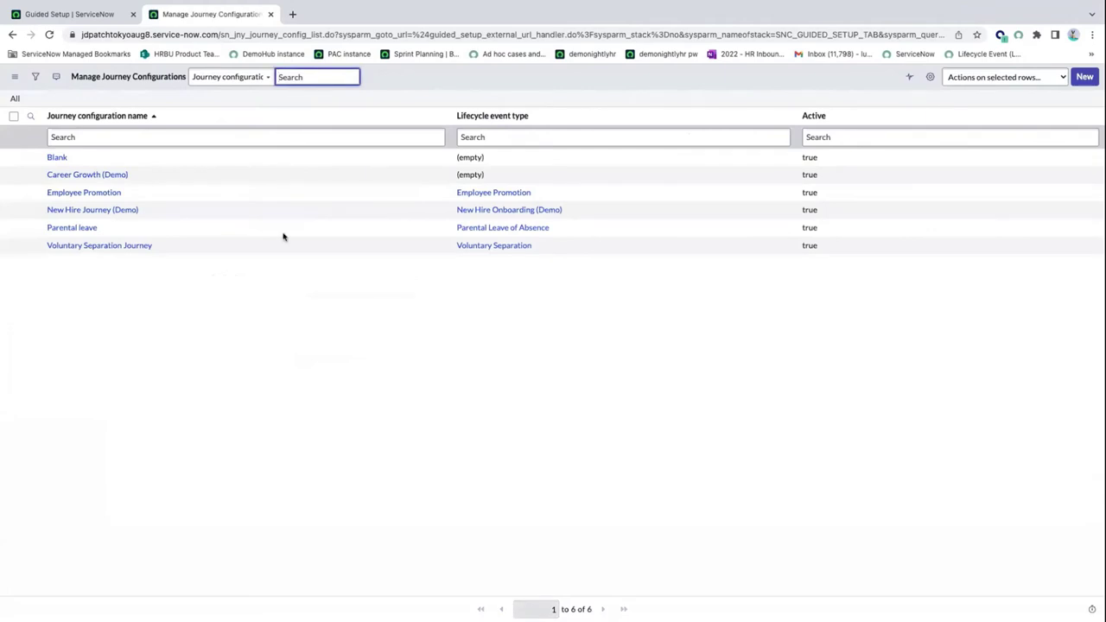
click(98, 247)
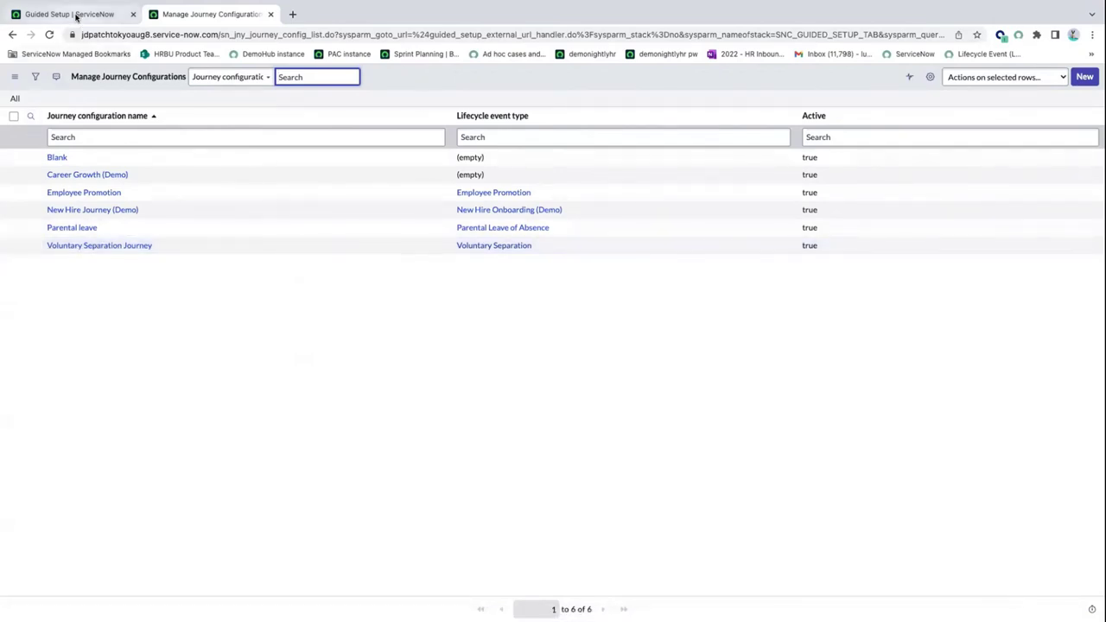
click(93, 247)
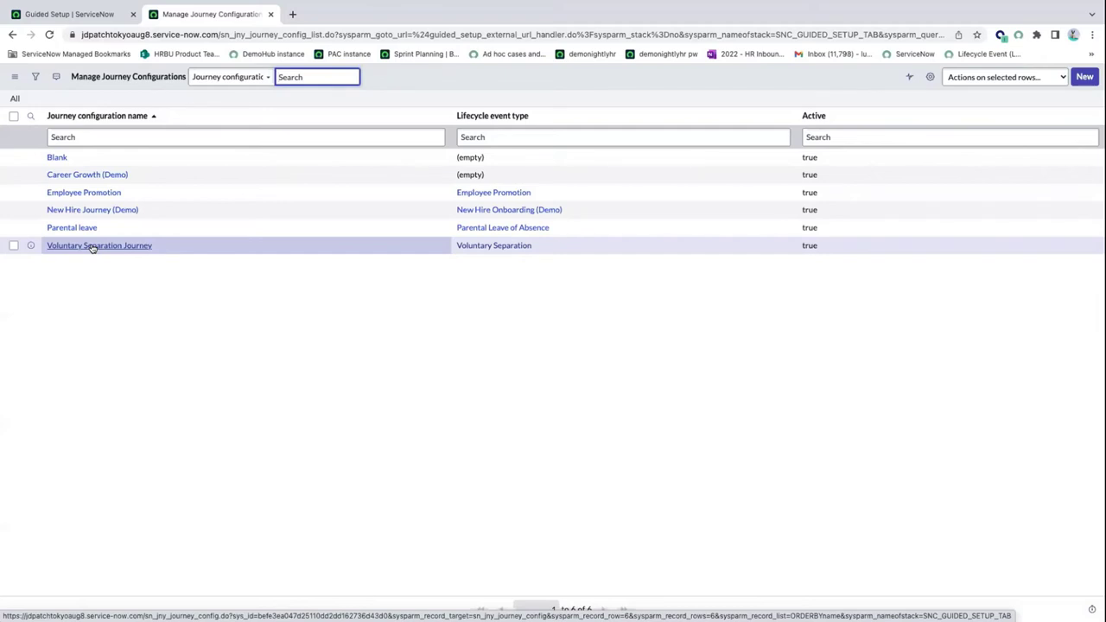
- Return to the guided setup and open the configuration list for the Create an HR Service task
click(82, 19)
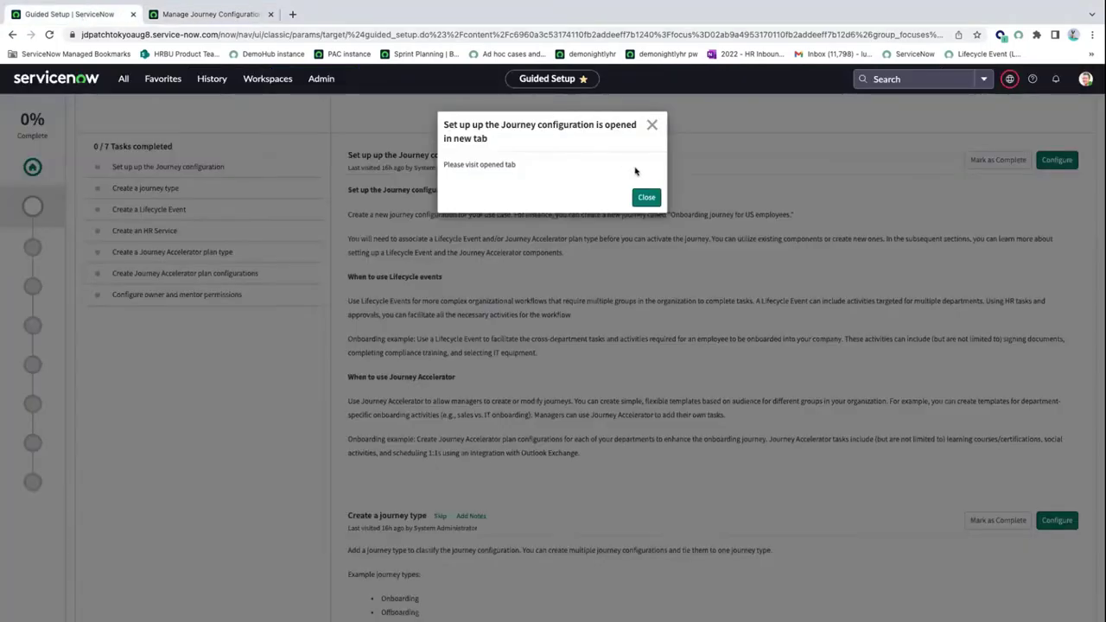
click(646, 193)
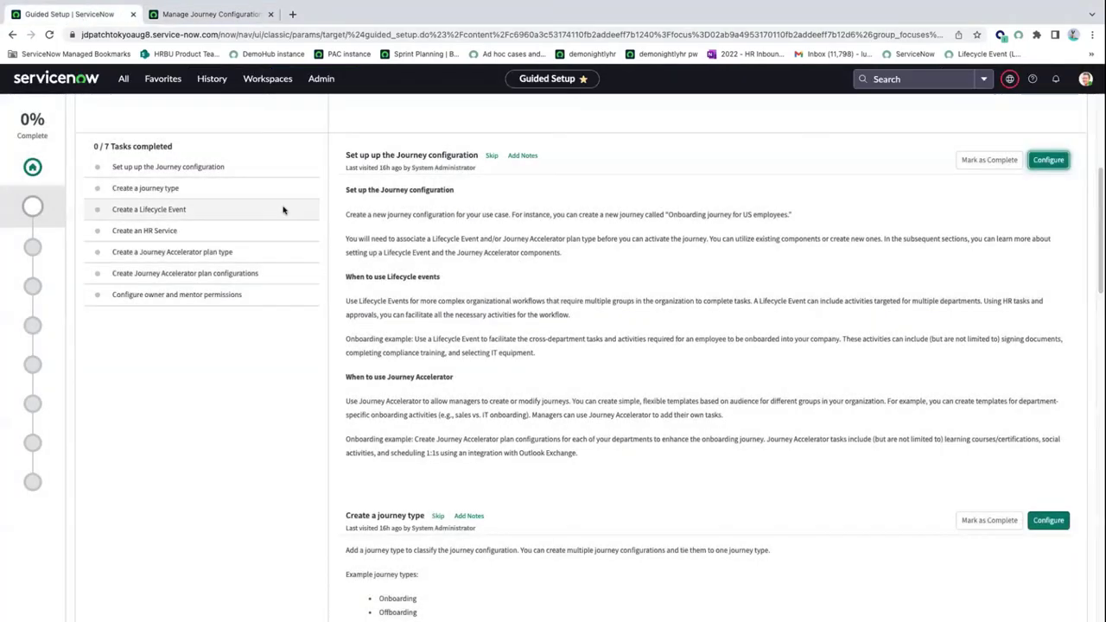
scroll(438, 325, down, 1)
scroll(439, 325, down, 6)
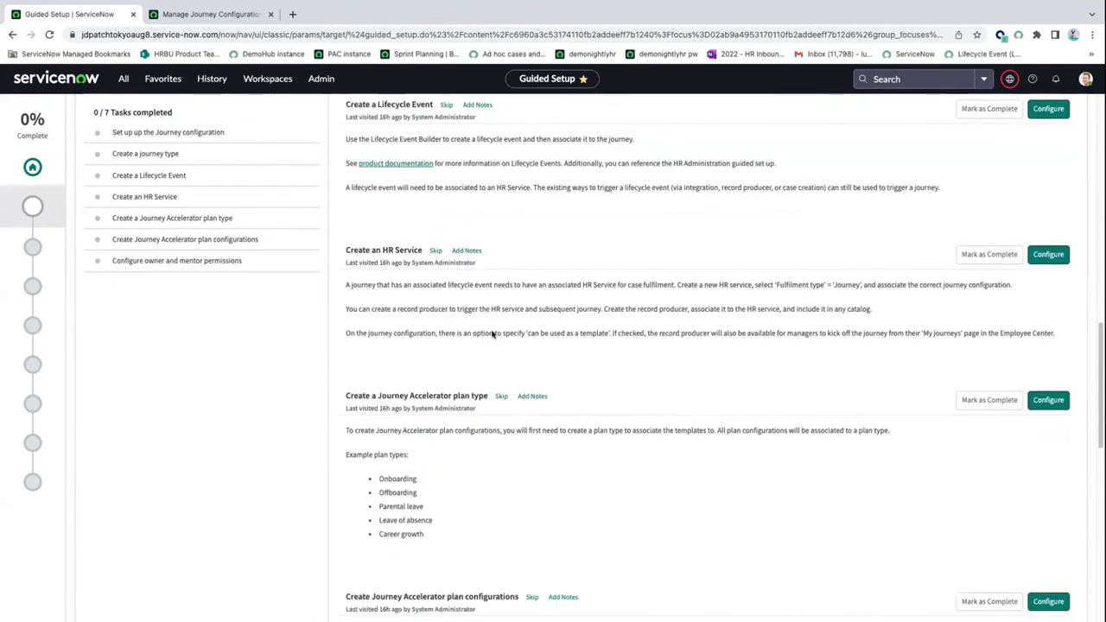
click(1046, 256)
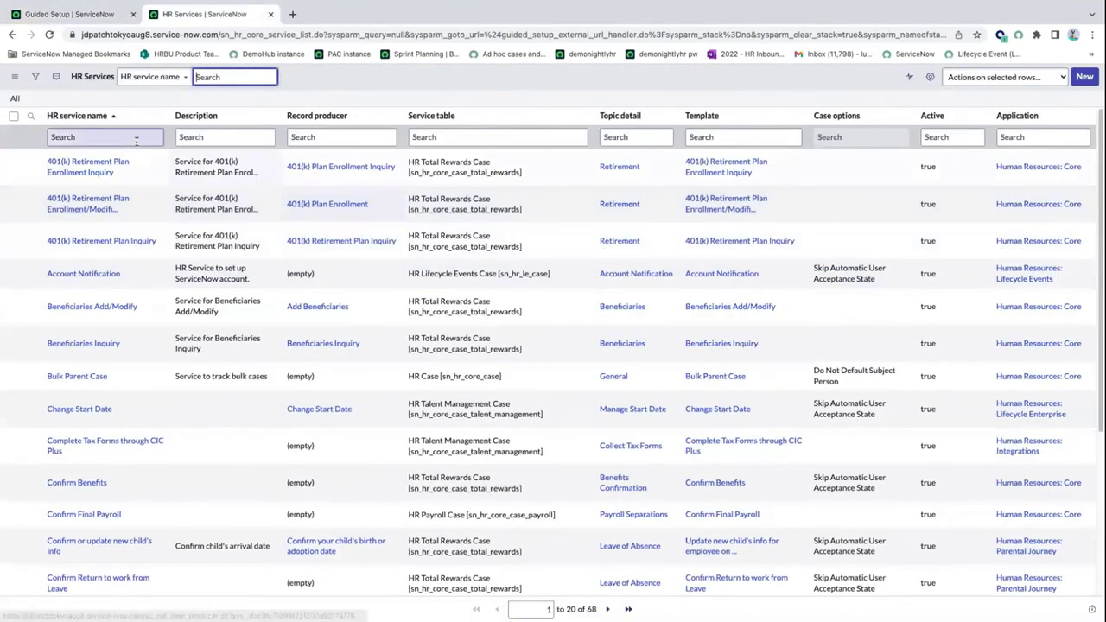
- Filter the HR services list by service names containing "voluntary"
click(136, 139)
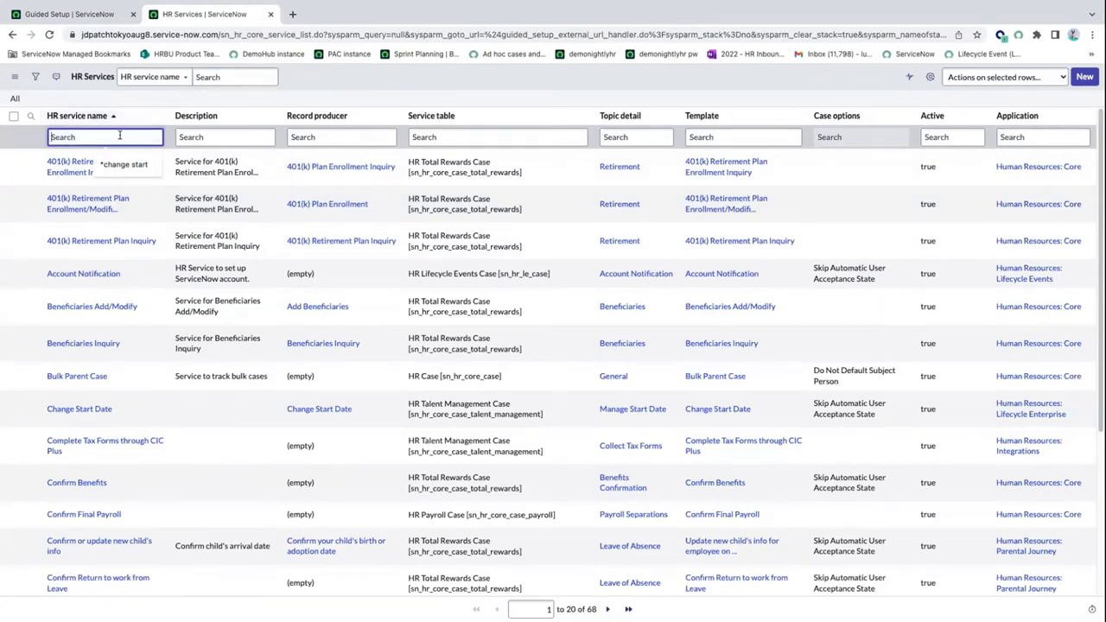
text(vountary)
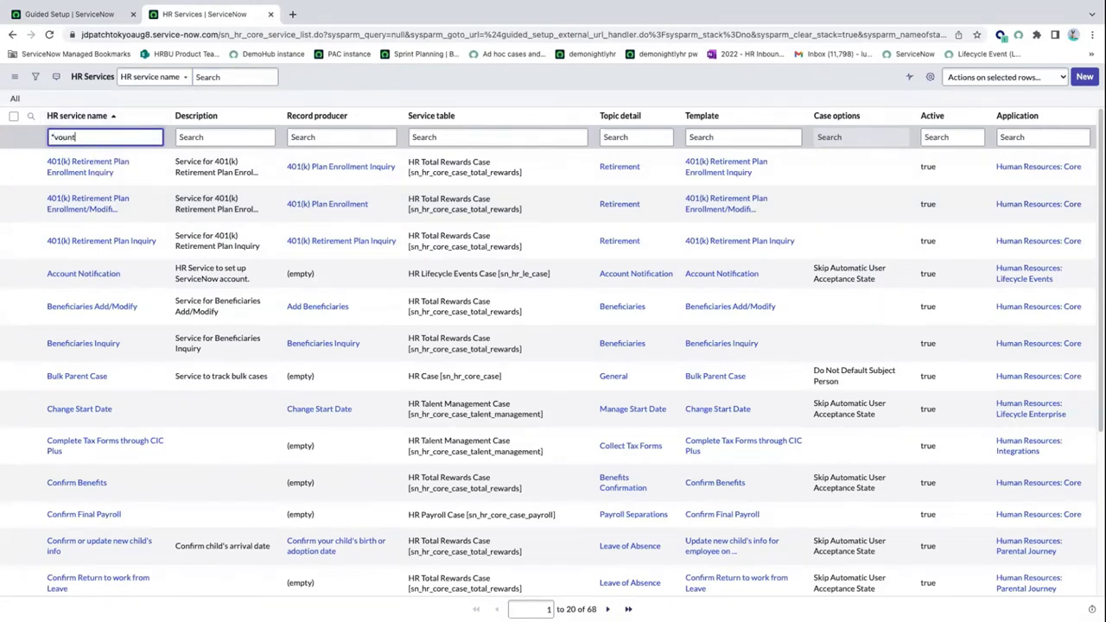
key(Return)
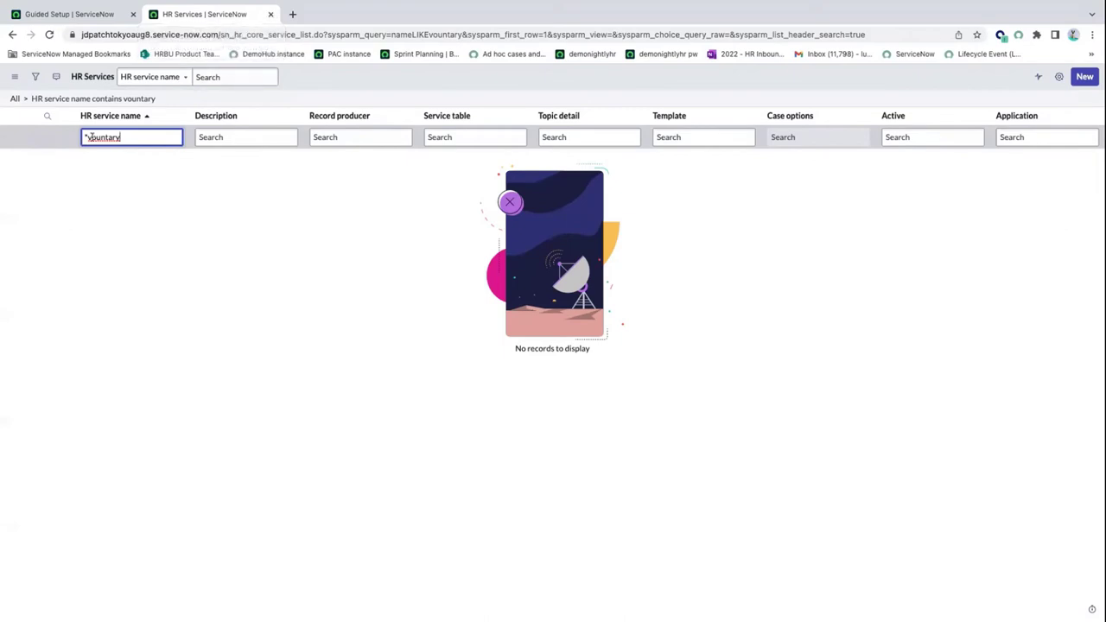
text(l)
key(Return)
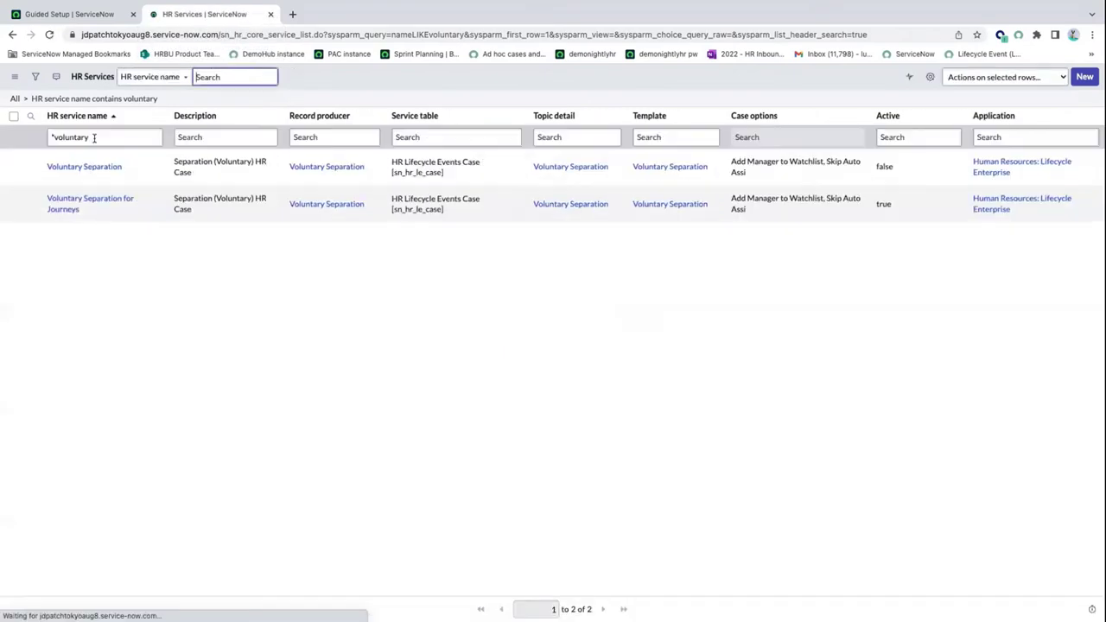
- Open the Voluntary Separation for Journeys service for editing and select Journey as its fulfillment type
click(71, 202)
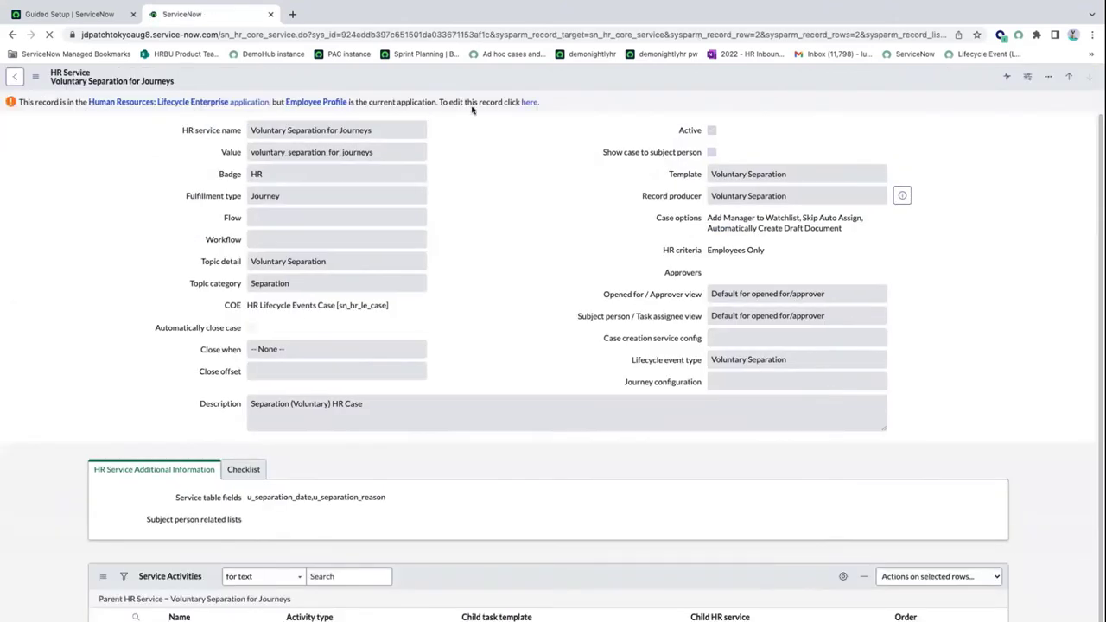
click(528, 102)
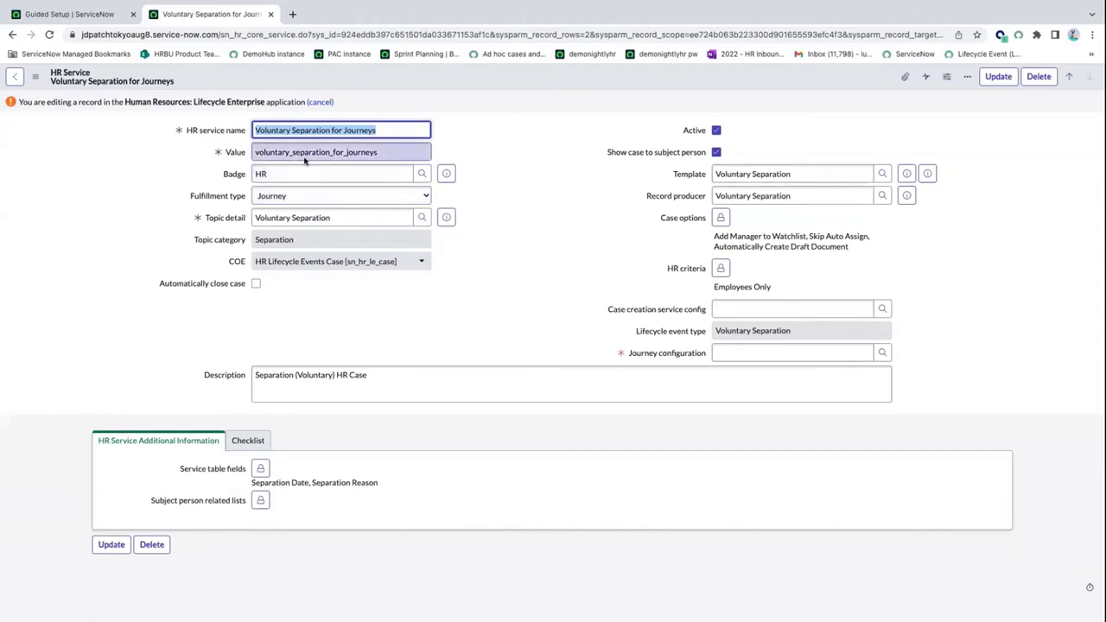
click(281, 196)
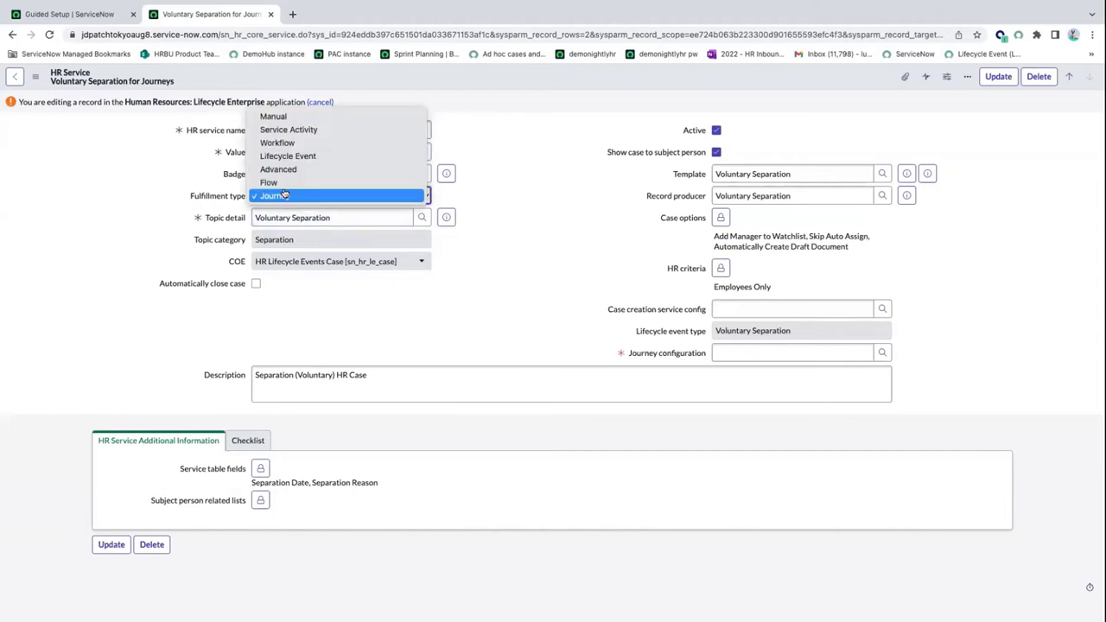
click(270, 199)
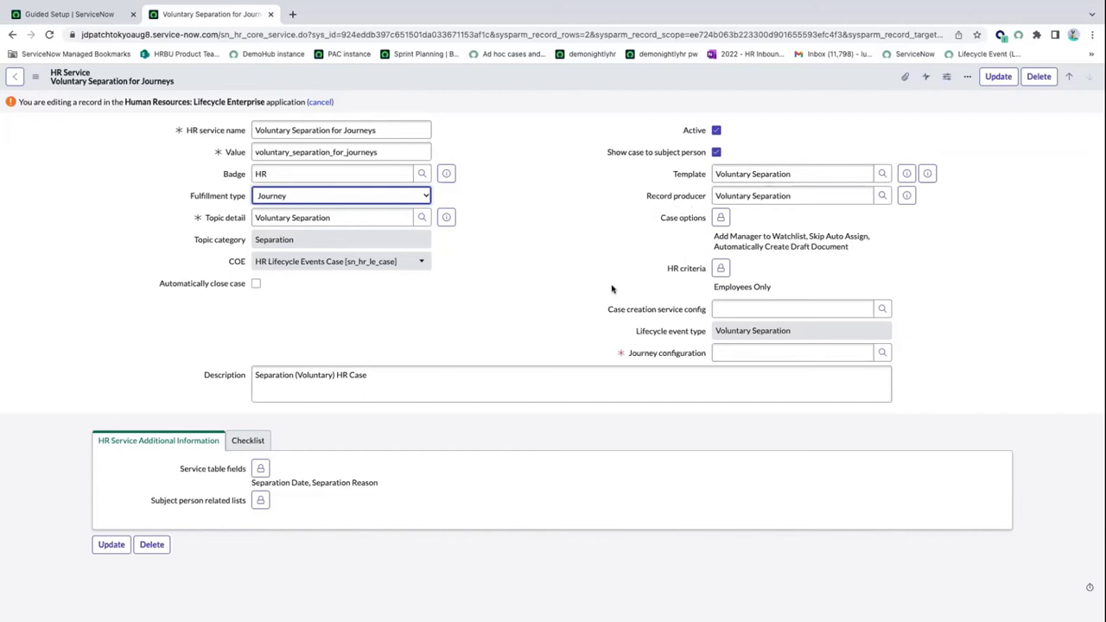
- Try to assign the Voluntary Separation Journey configuration to the HR service and save the record
click(750, 351)
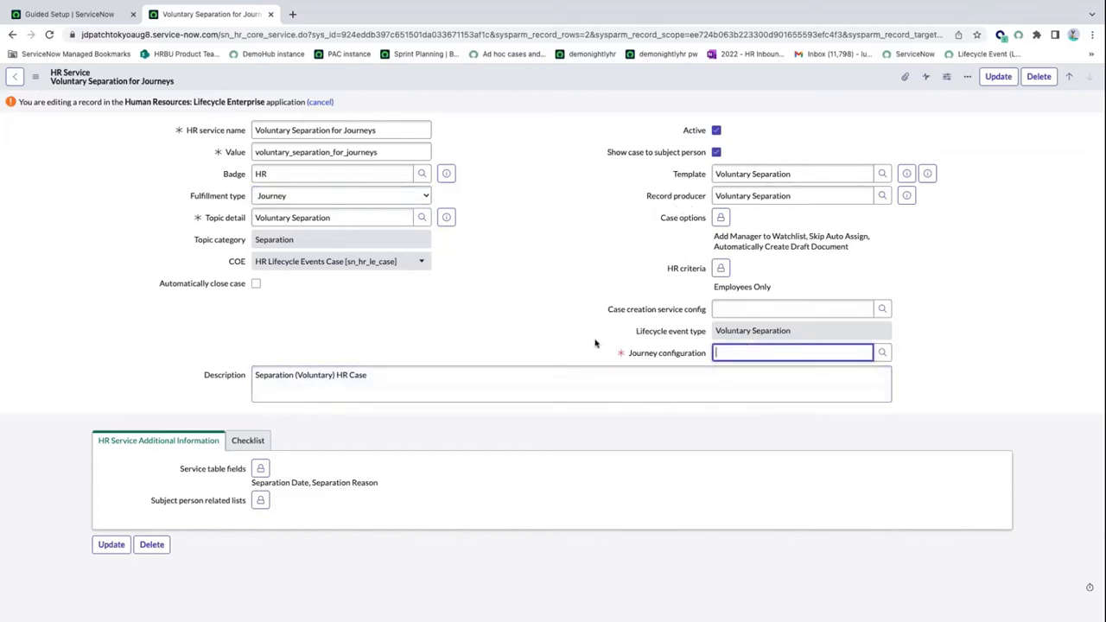
text(volutnary)
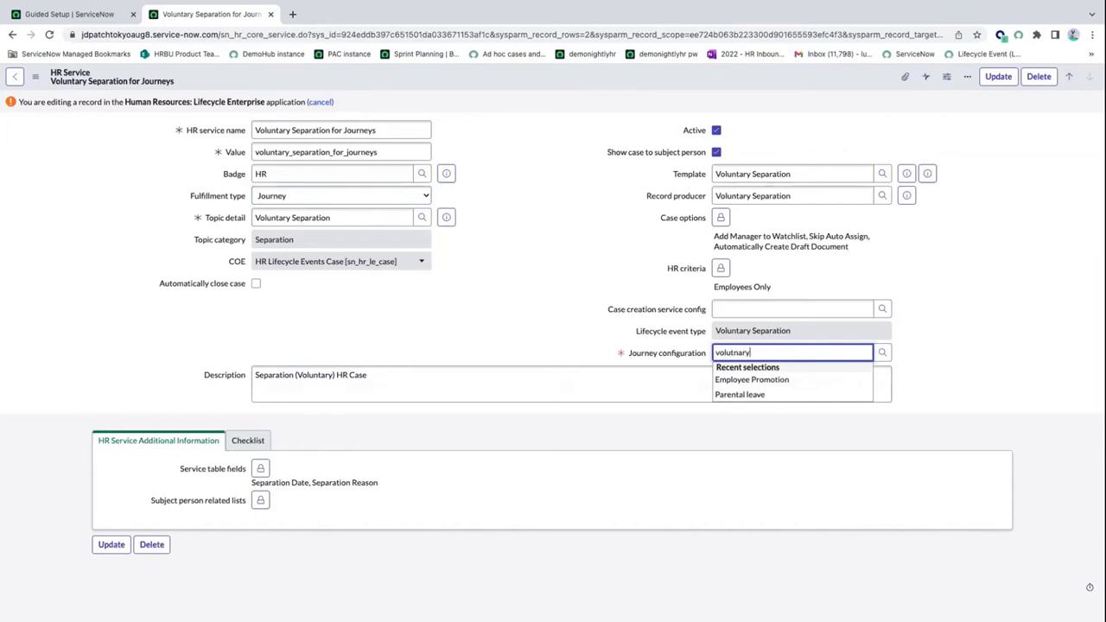
key(BackSpace)
key(BackSpace)
key(BackSpace)
key(BackSpace)
key(BackSpace)
text(ntar)
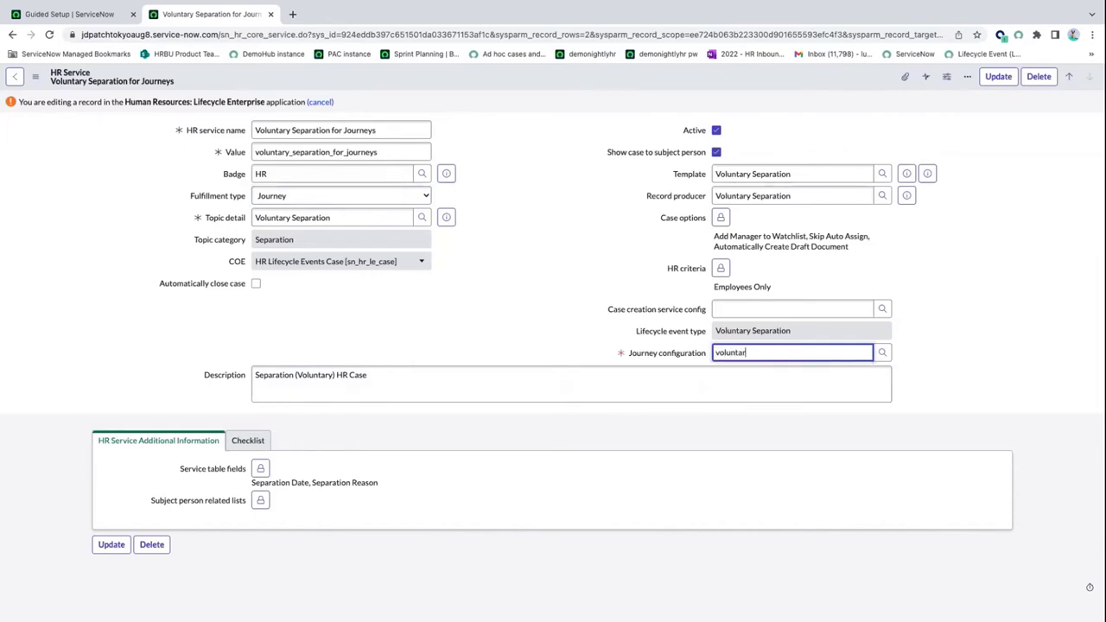
click(752, 370)
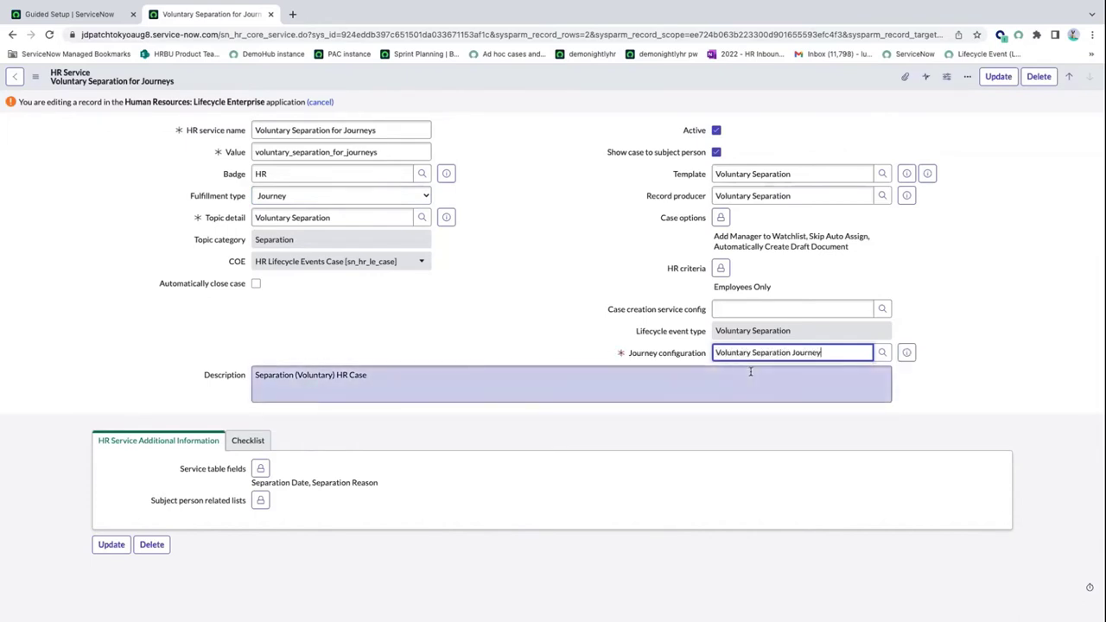
click(109, 545)
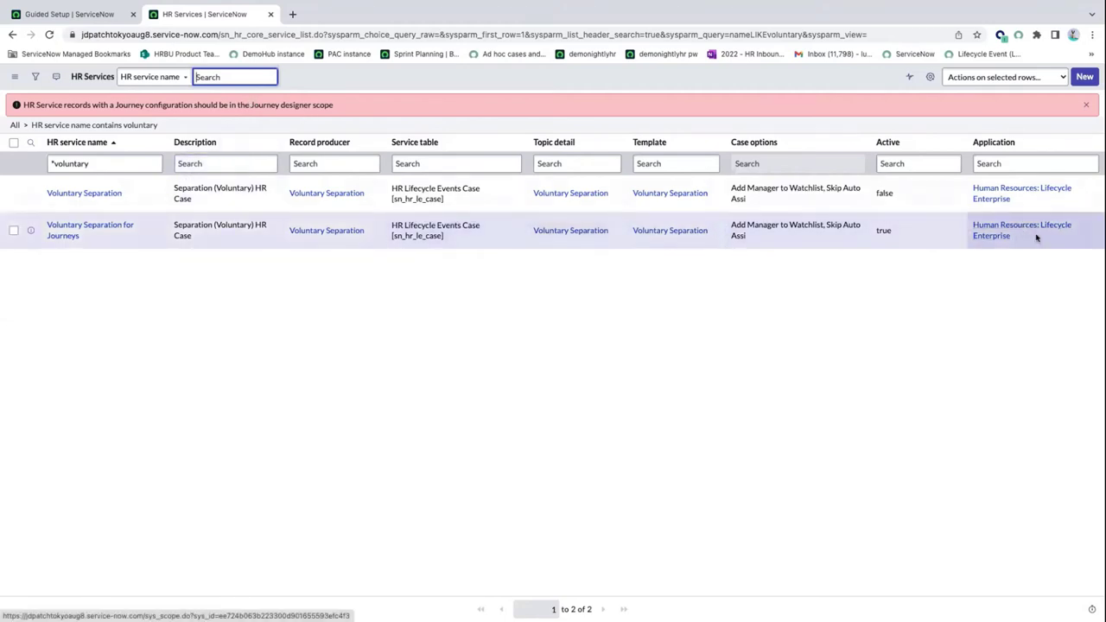
- Close the HR services list, return to the guided setup and switch the application scope to Journey designer
click(271, 17)
click(646, 181)
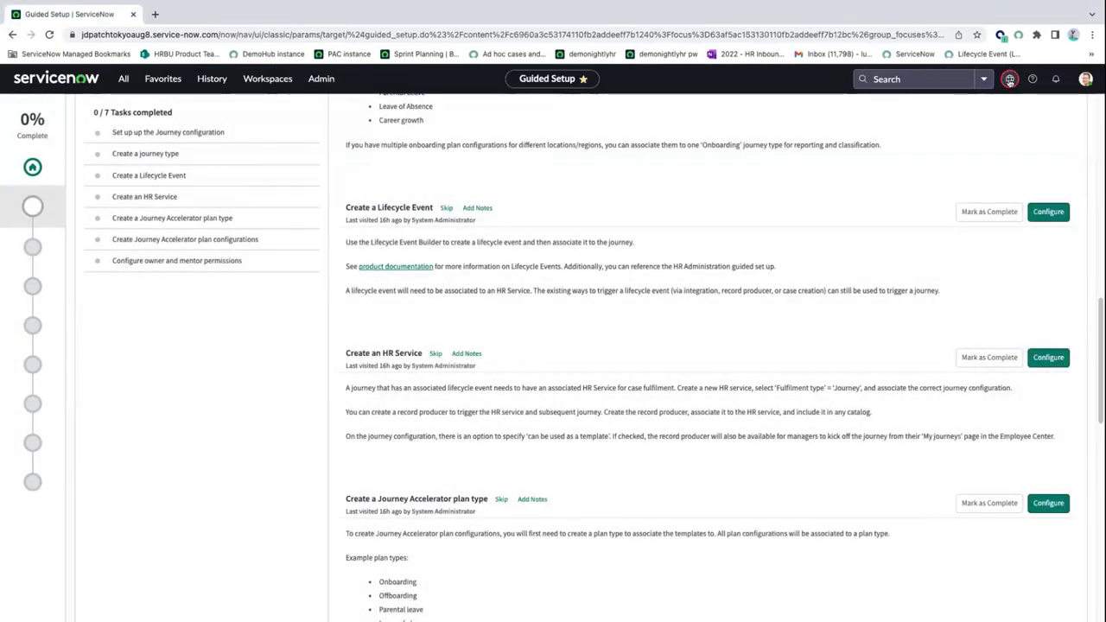
click(1010, 79)
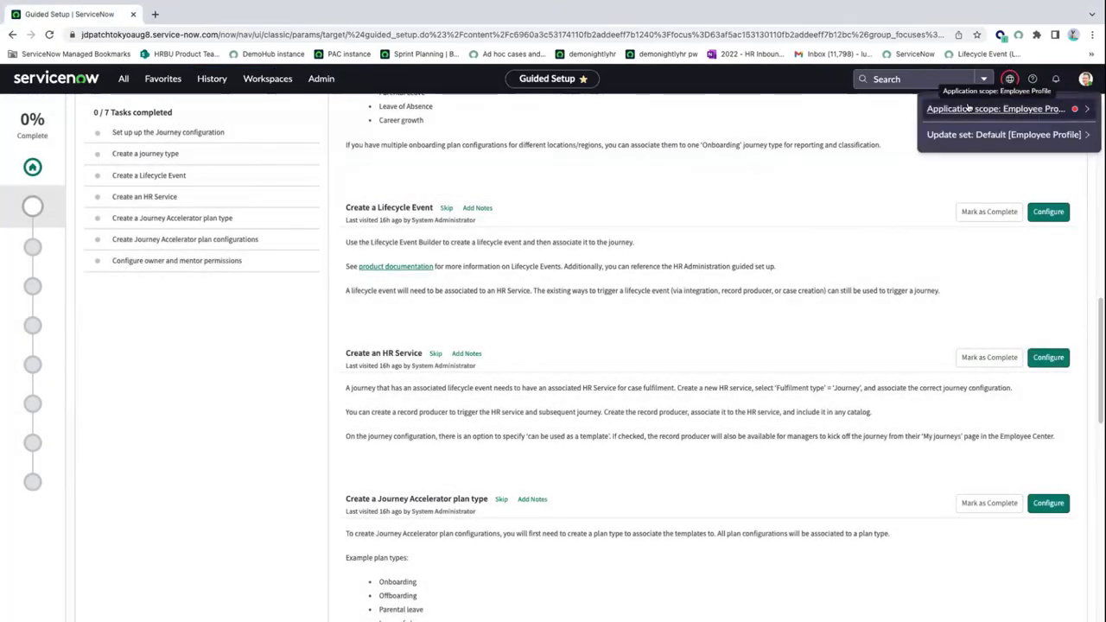
click(972, 105)
click(959, 131)
text(journey)
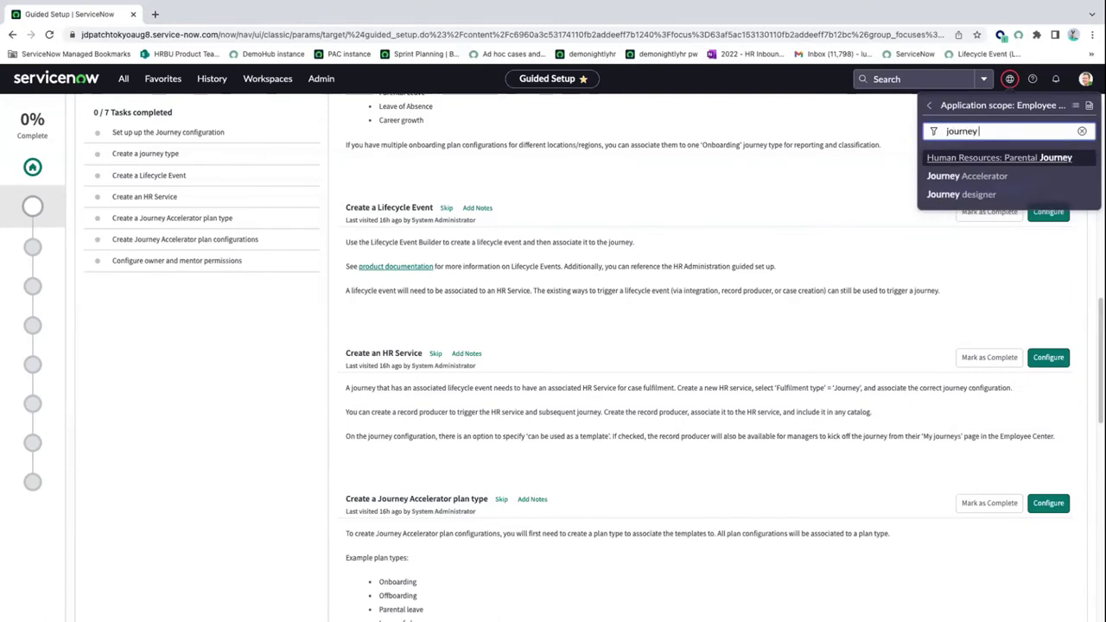
click(950, 195)
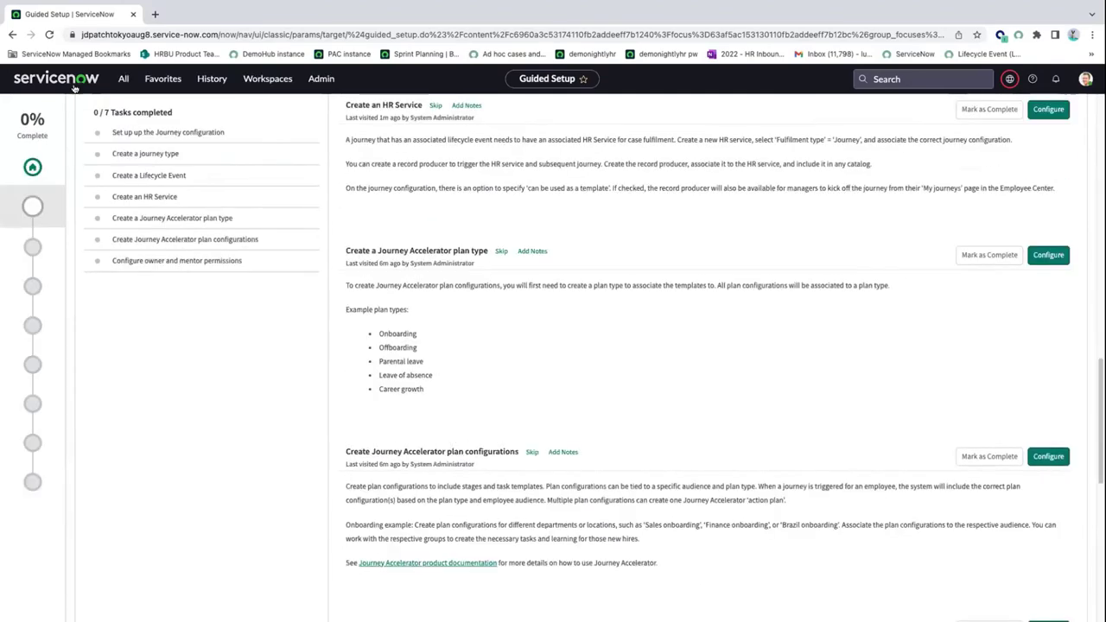
- Find HR Service Configuration in the application navigator and open its list of HR services
click(124, 79)
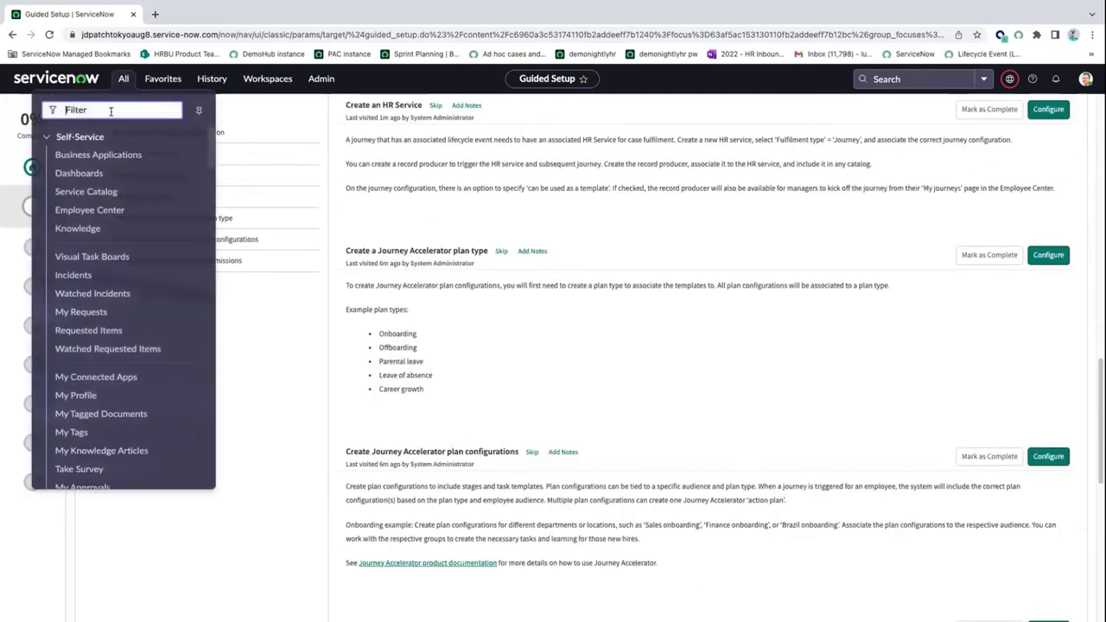
text(hr servi)
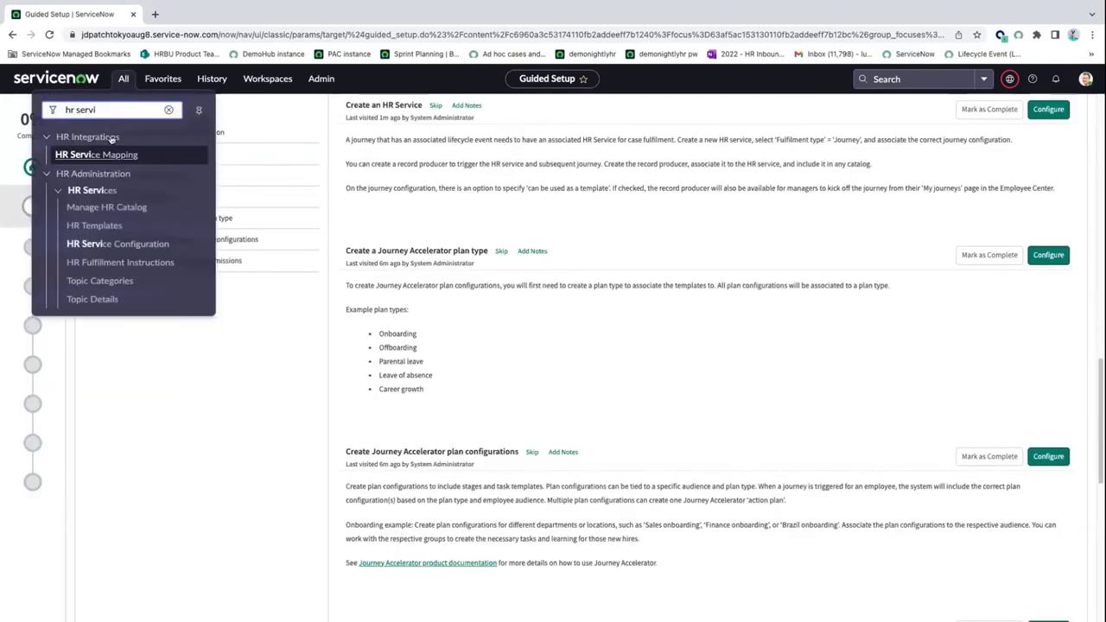
click(127, 245)
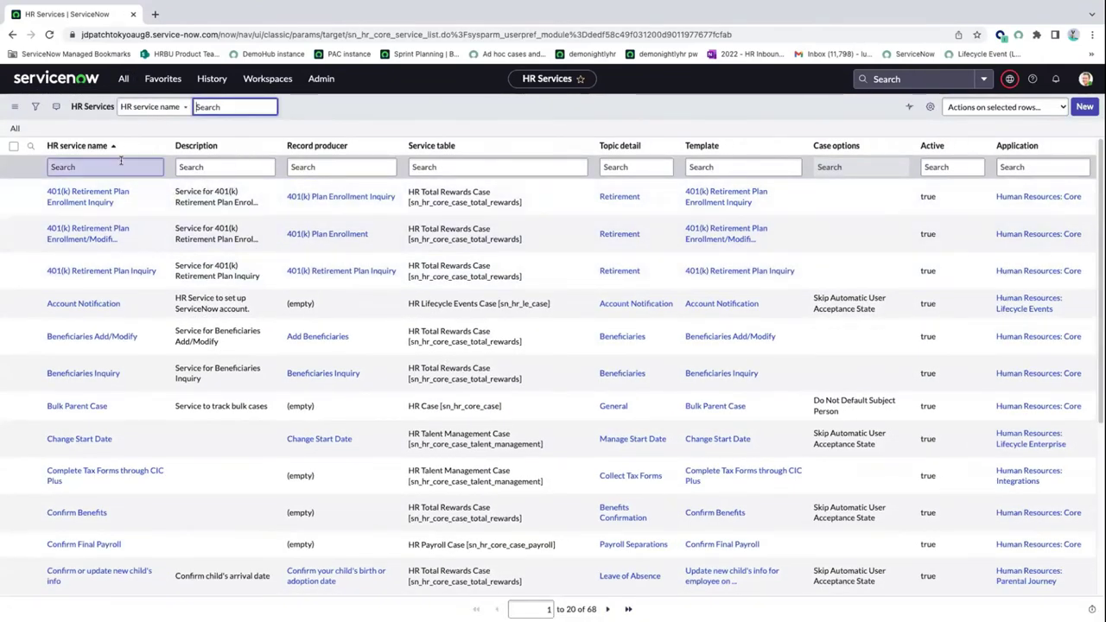
- Filter the reopened HR services list by names containing "voluntary"
click(120, 161)
text(*vluntary)
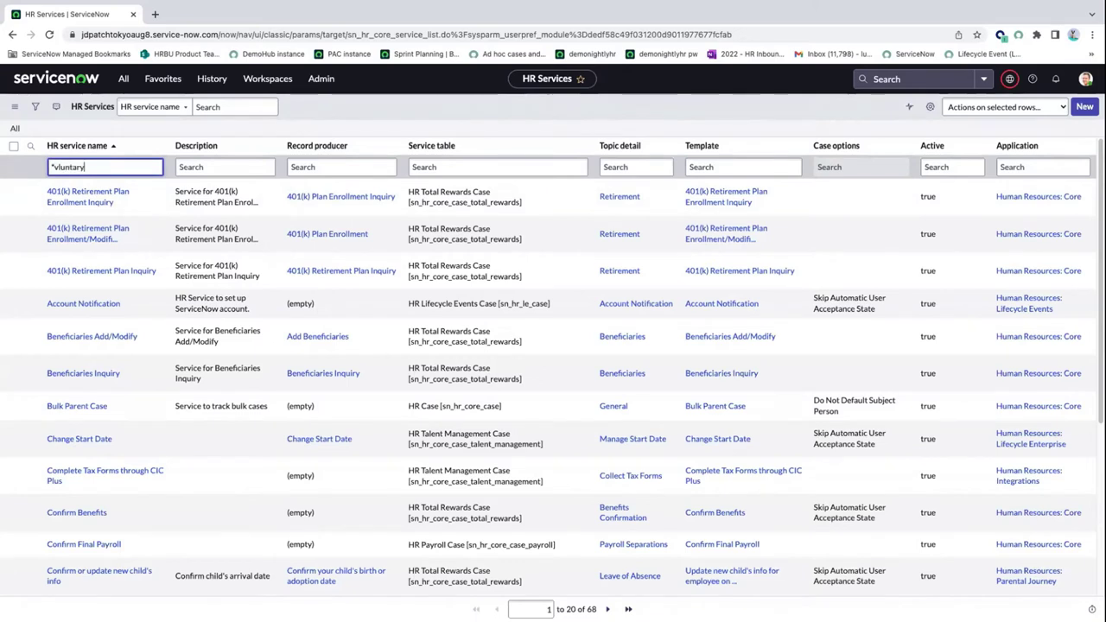
key(BackSpace)
key(BackSpace)
key(BackSpace)
key(BackSpace)
key(BackSpace)
key(BackSpace)
text(oul)
key(BackSpace)
key(BackSpace)
text(luntary)
key(Return)
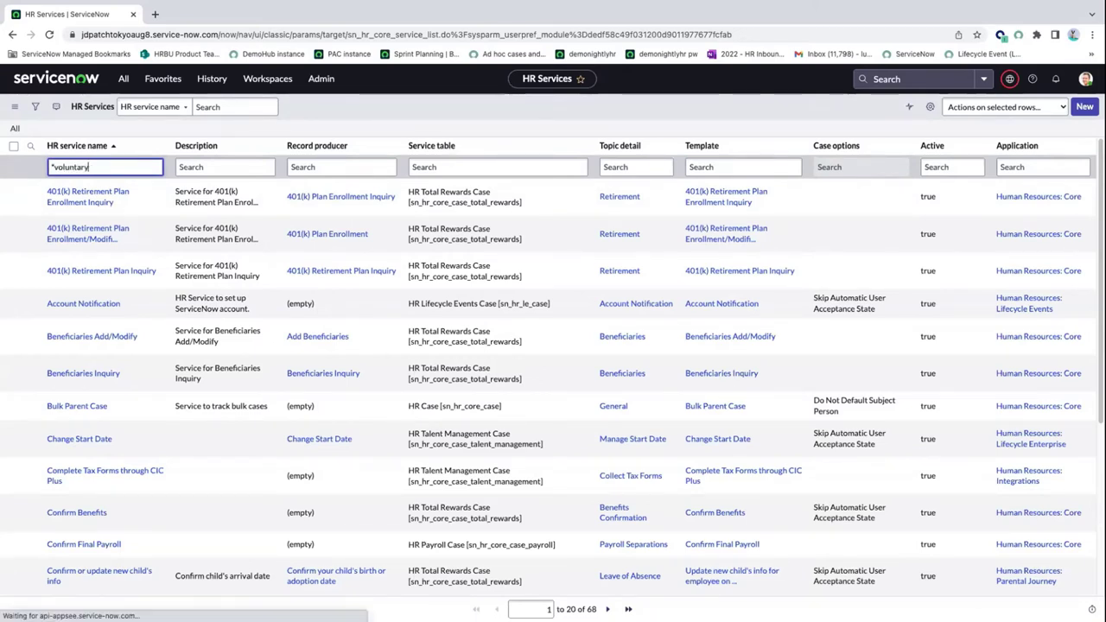
click(86, 227)
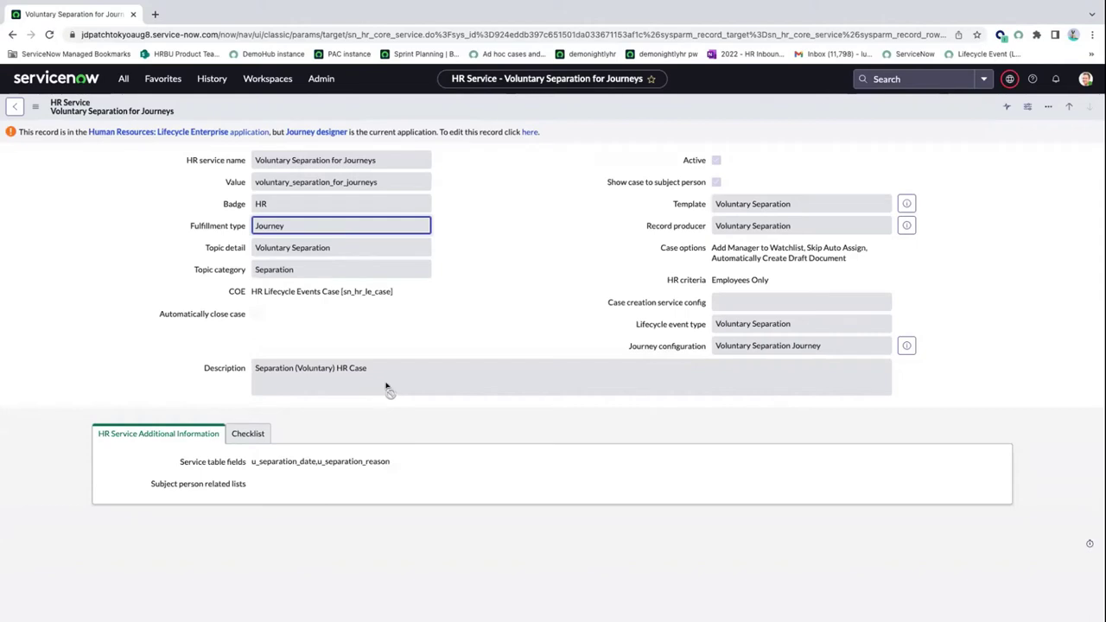
click(530, 133)
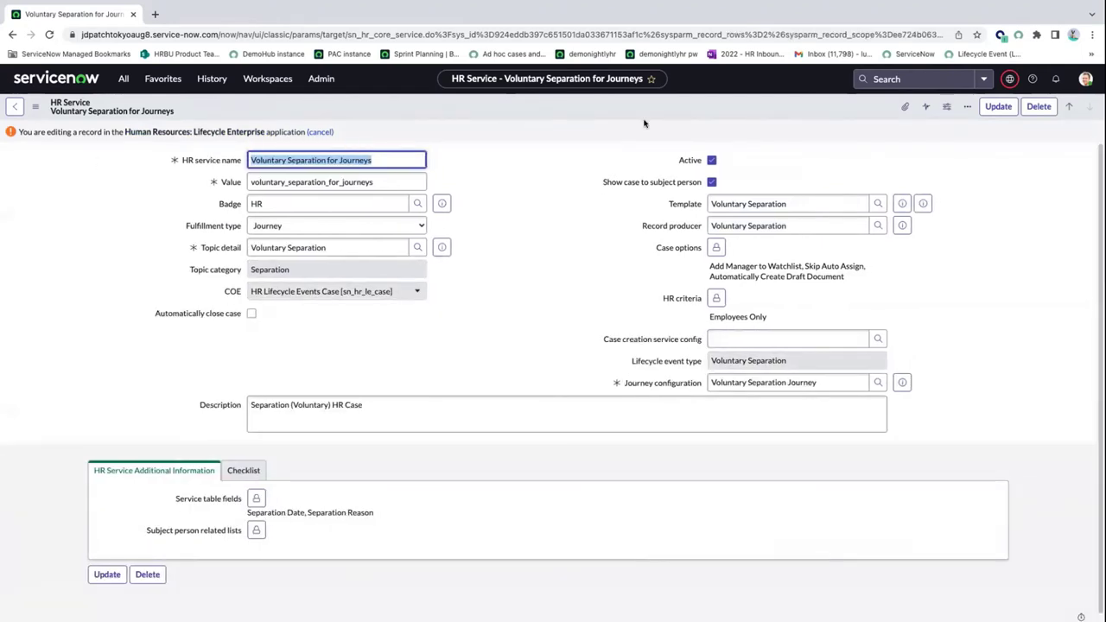
click(15, 106)
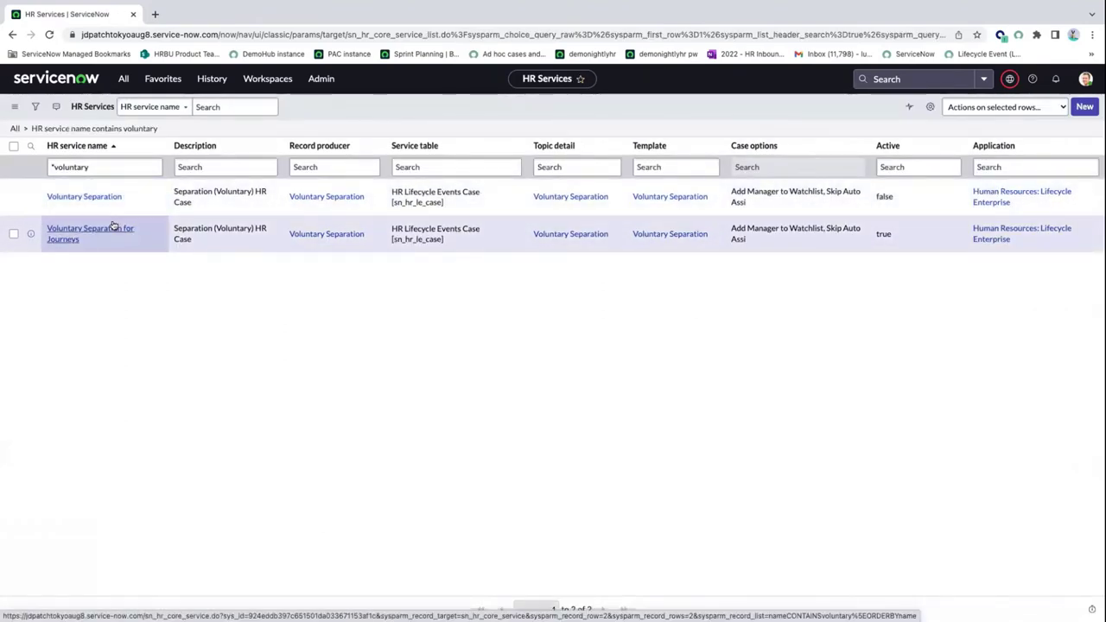
- Open the Voluntary Separation for Journeys HR service and duplicate it into the Journey designer scope
click(113, 229)
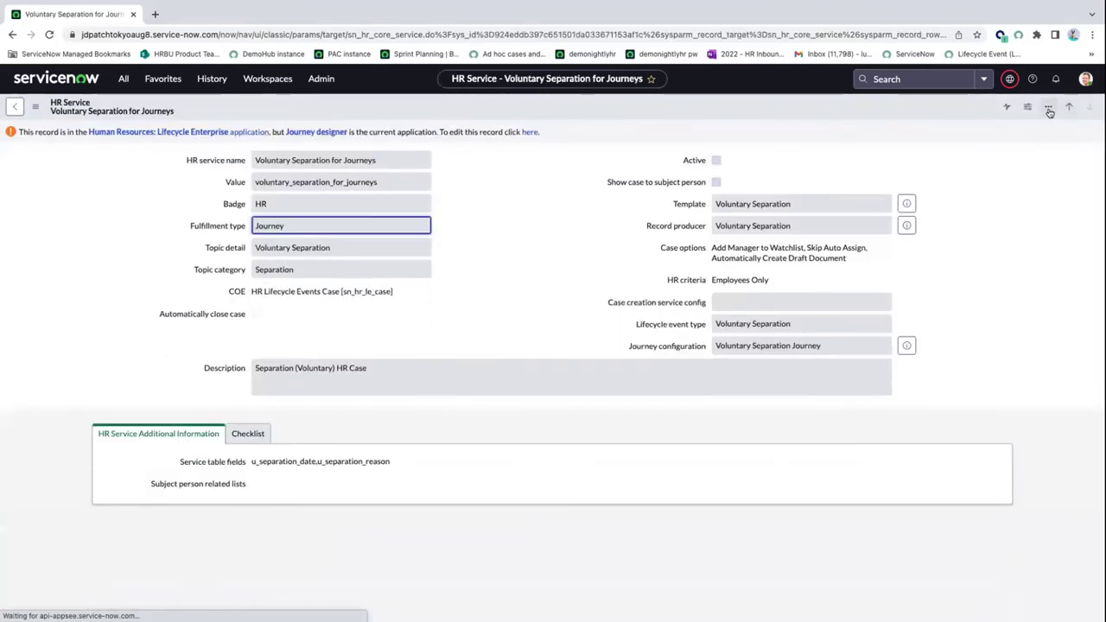
click(1049, 108)
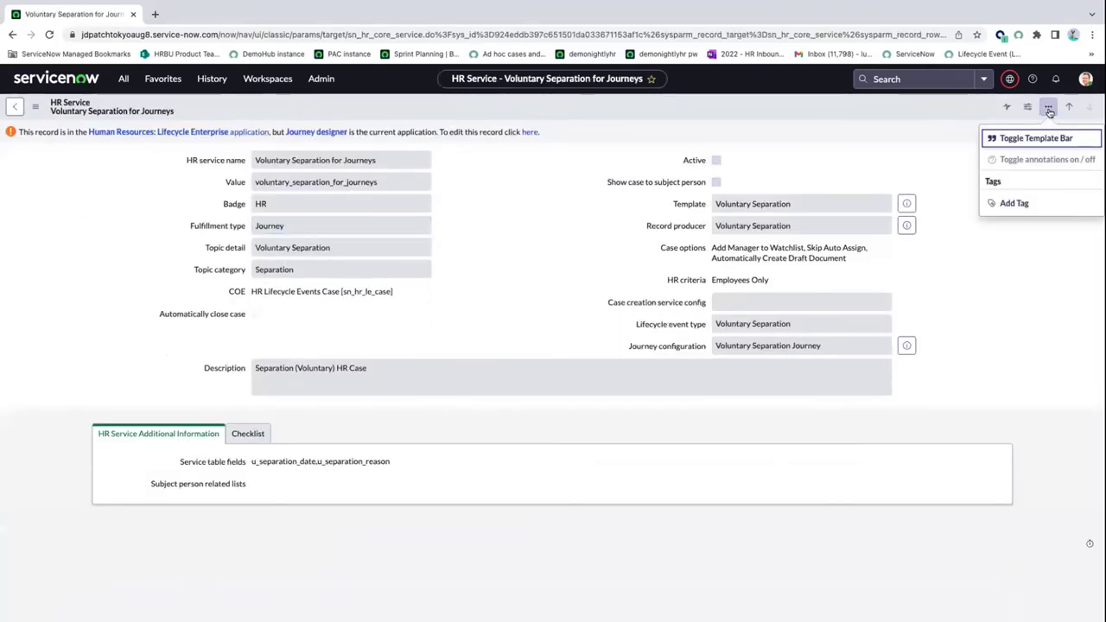
click(34, 106)
click(57, 127)
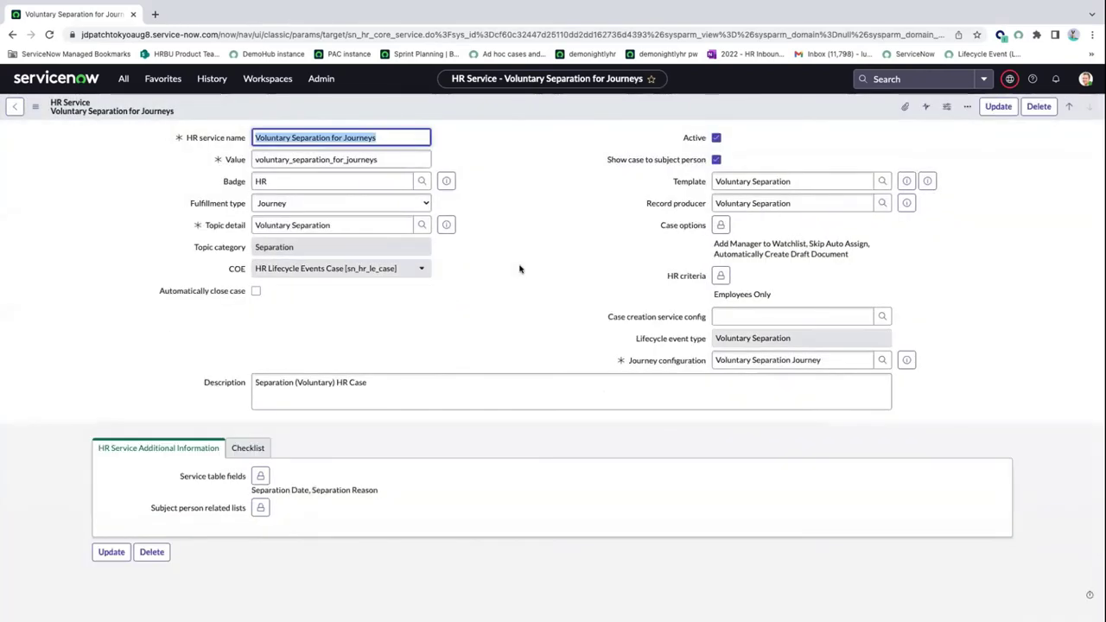
- Rename the duplicated HR service as Voluntary Separation for Journeys Take 2 and save it
click(386, 138)
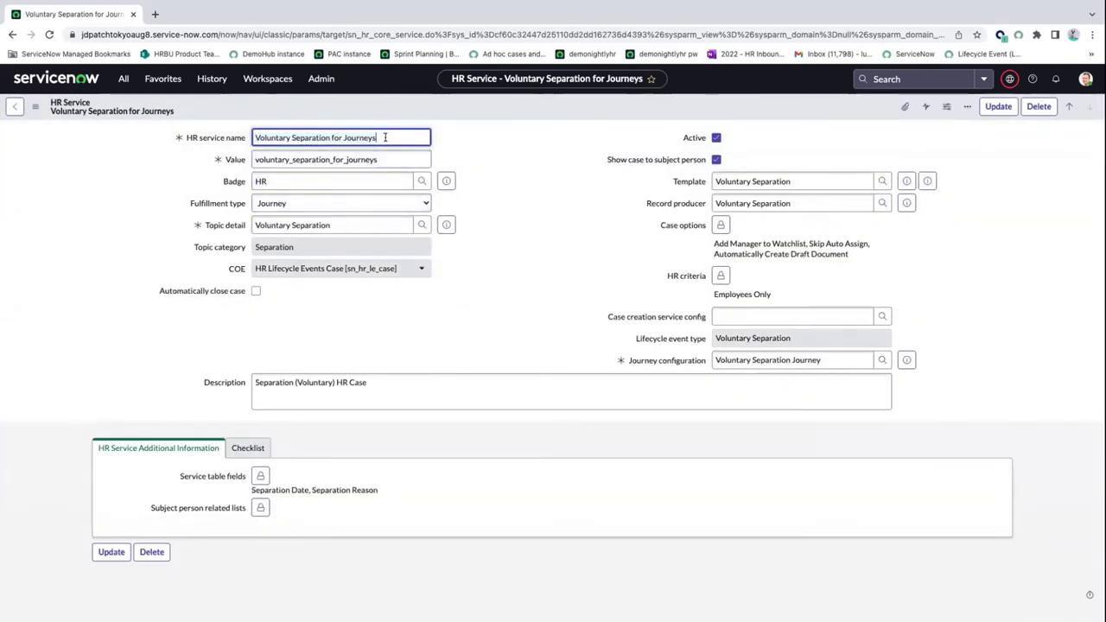
text(Take w)
key(BackSpace)
text(2)
click(983, 107)
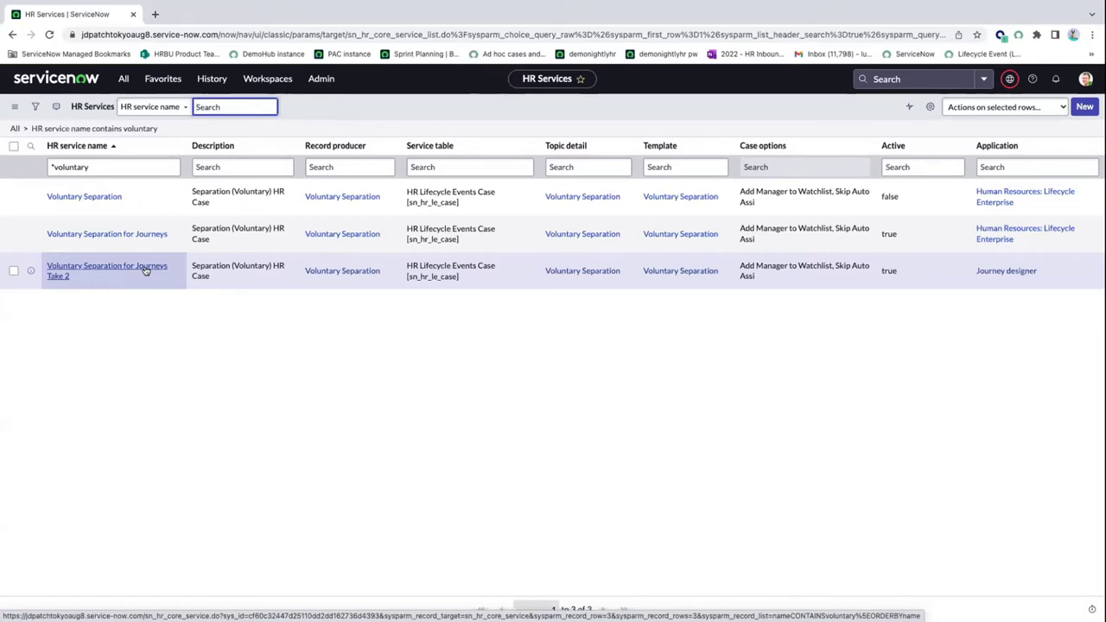
- Find Manage Lifecycle Events in the application navigator using "manage life" and open its list
click(124, 78)
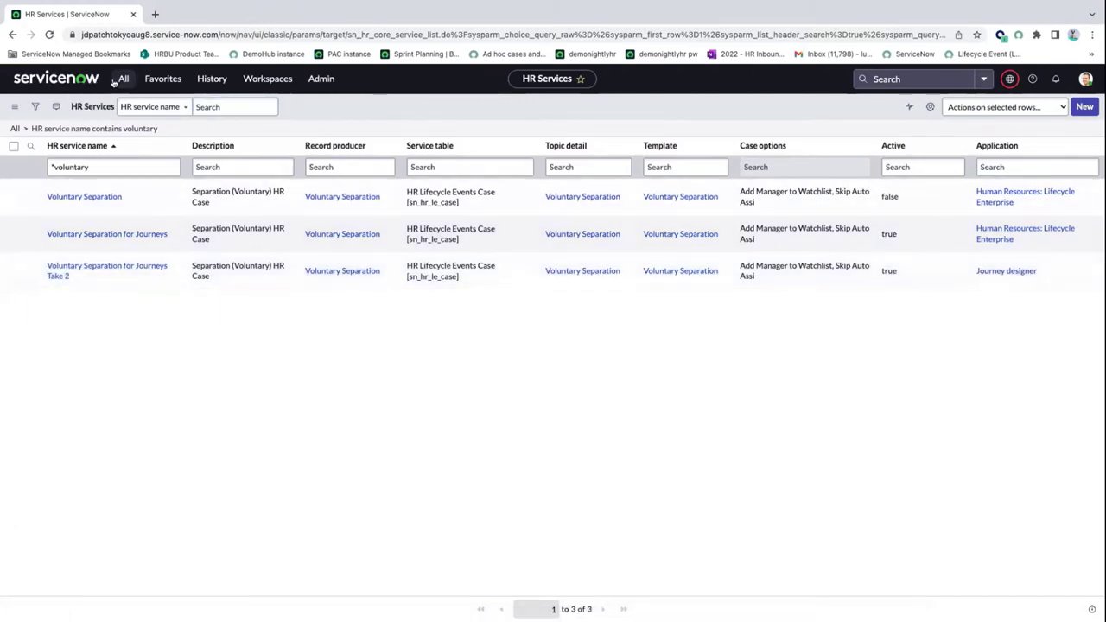
text(lifecy)
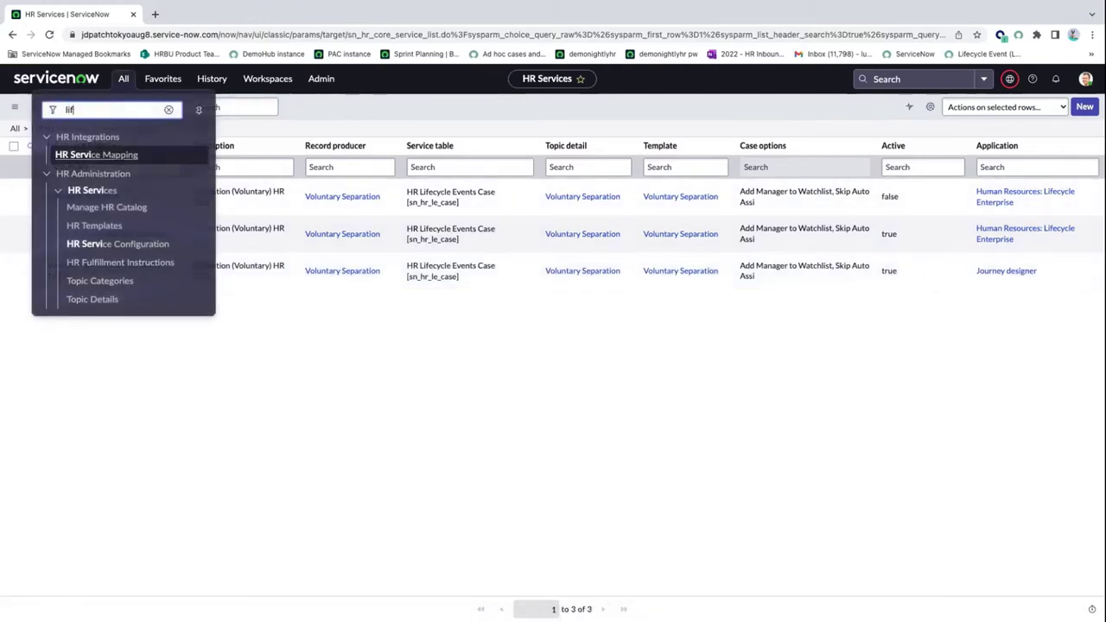
key(BackSpace)
key(BackSpace)
key(BackSpace)
key(BackSpace)
key(BackSpace)
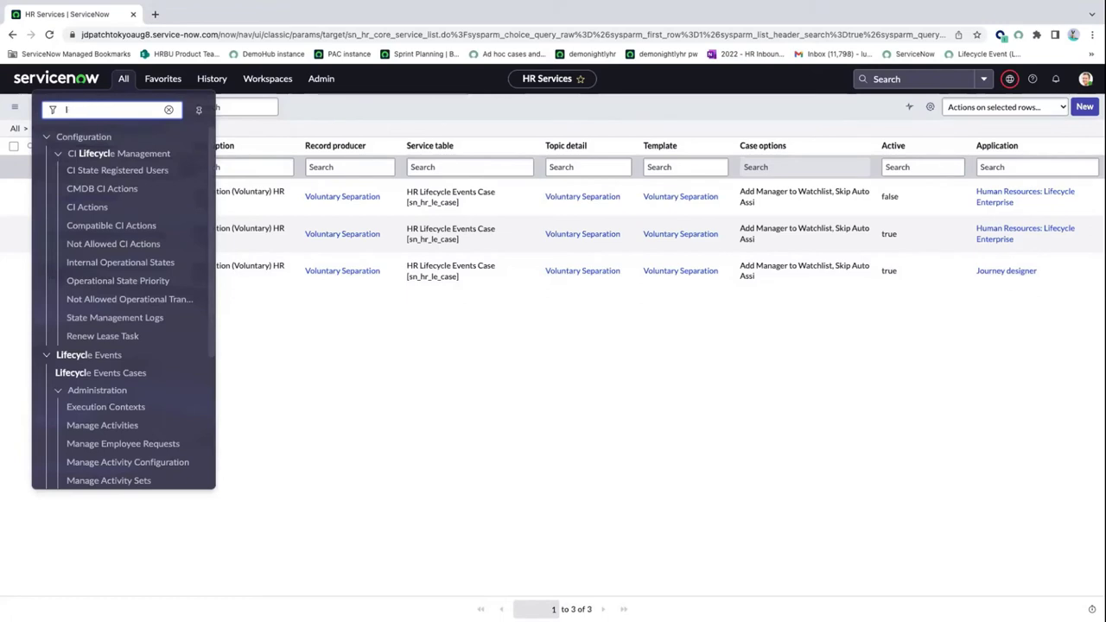
text(manage life)
key(BackSpace)
key(BackSpace)
key(BackSpace)
key(BackSpace)
key(BackSpace)
key(BackSpace)
key(BackSpace)
key(BackSpace)
key(BackSpace)
key(BackSpace)
key(BackSpace)
key(BackSpace)
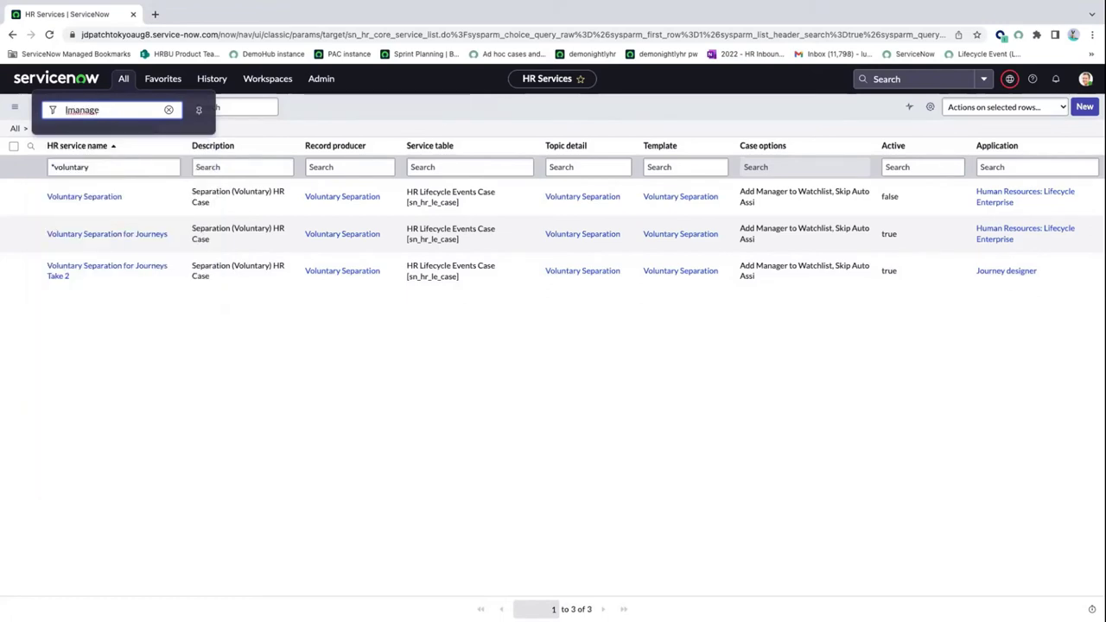
text(manage life)
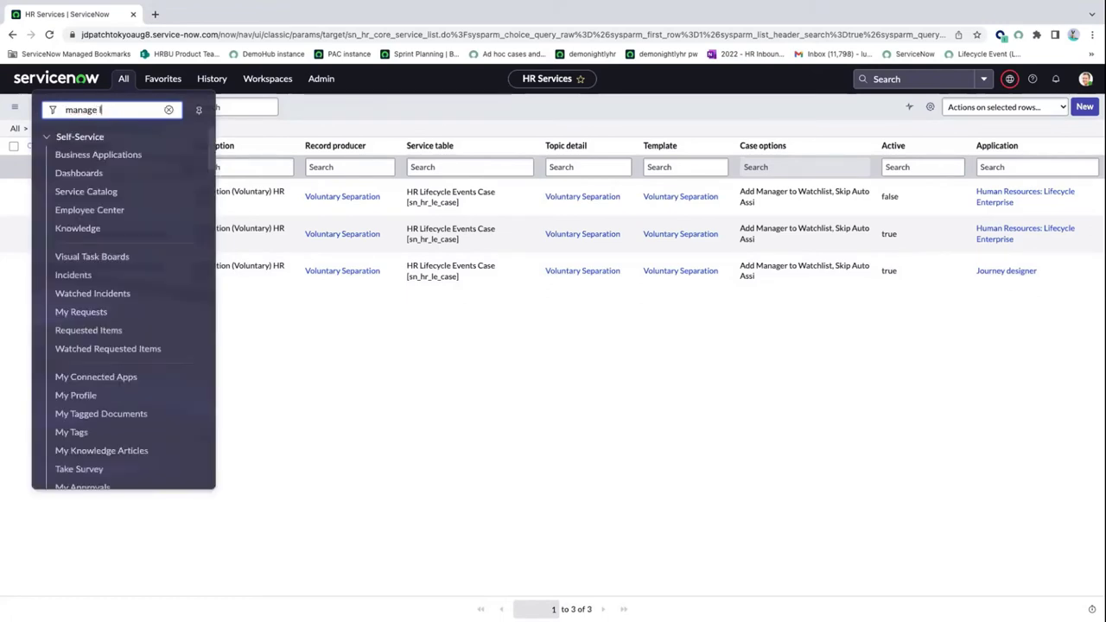
click(113, 166)
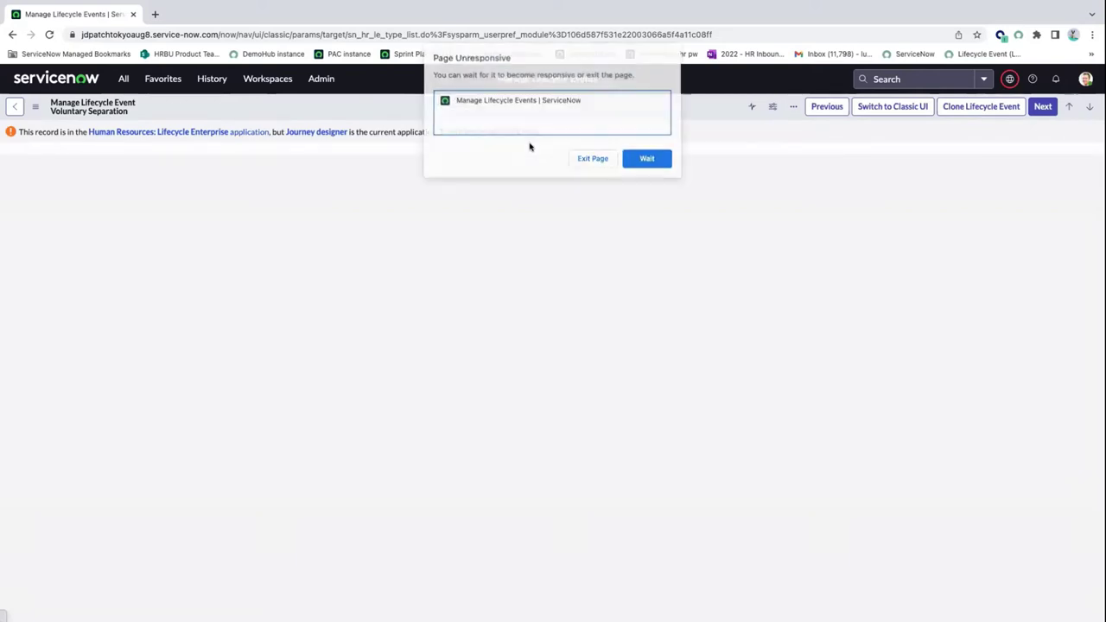
- Open the Voluntary Separation lifecycle event for editing, review the activities in its activity sets and return to the lifecycle events list
click(646, 160)
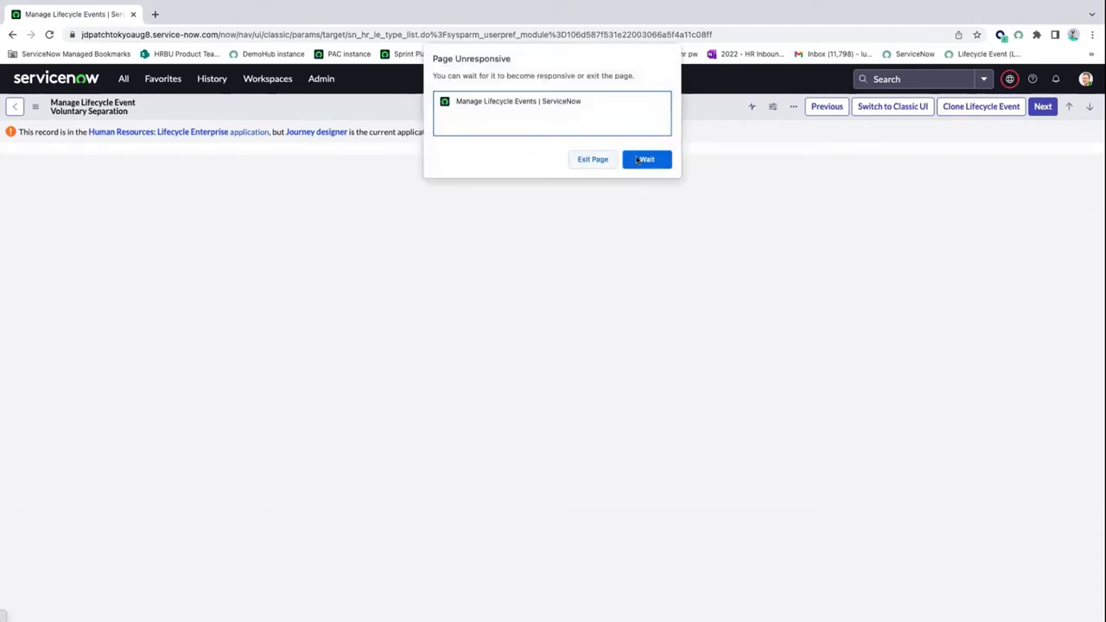
click(638, 161)
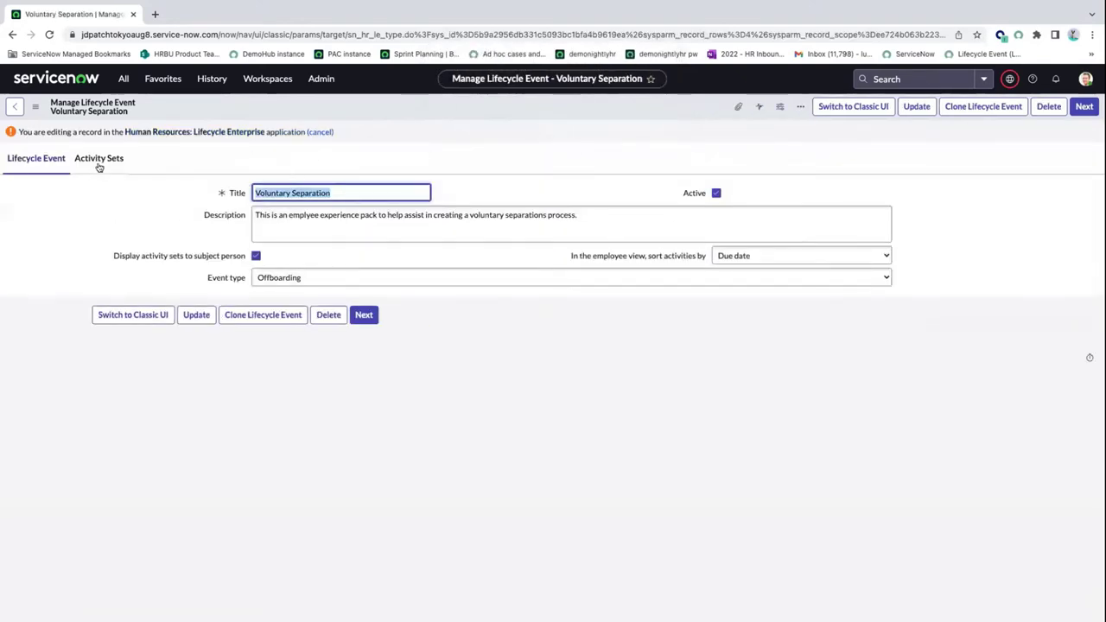
click(107, 163)
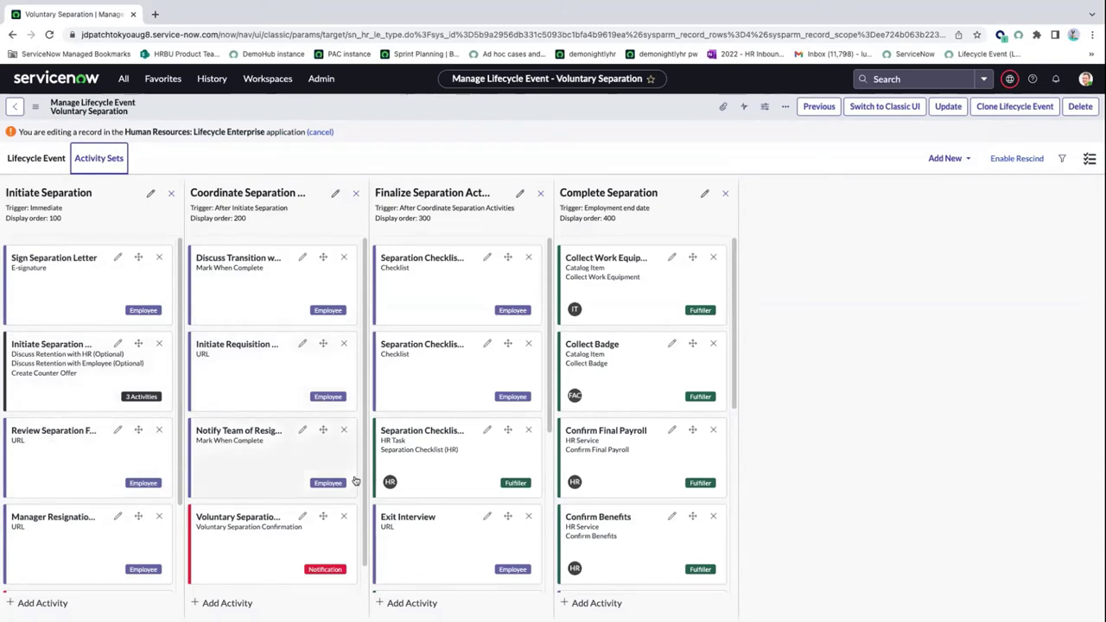
scroll(354, 481, down, 1)
scroll(141, 422, down, 2)
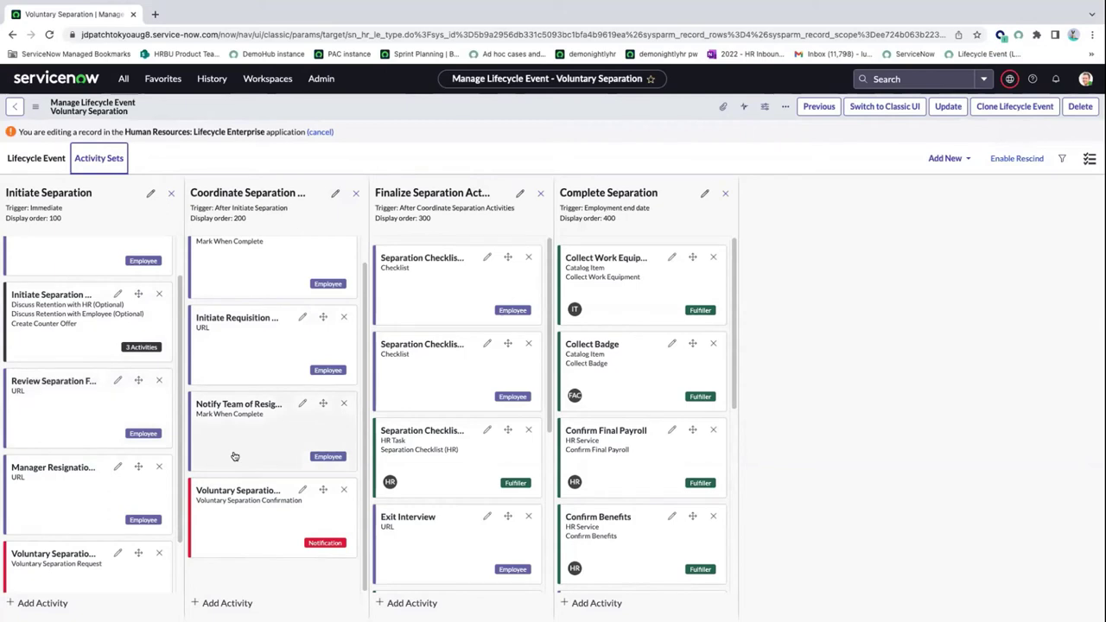
scroll(234, 455, up, 1)
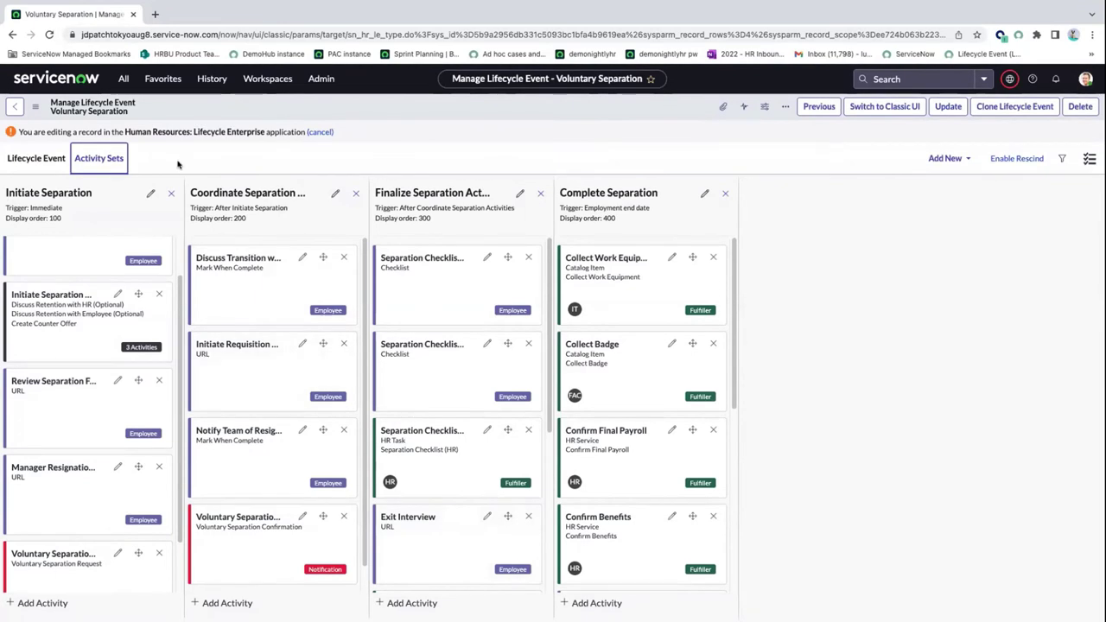
click(98, 162)
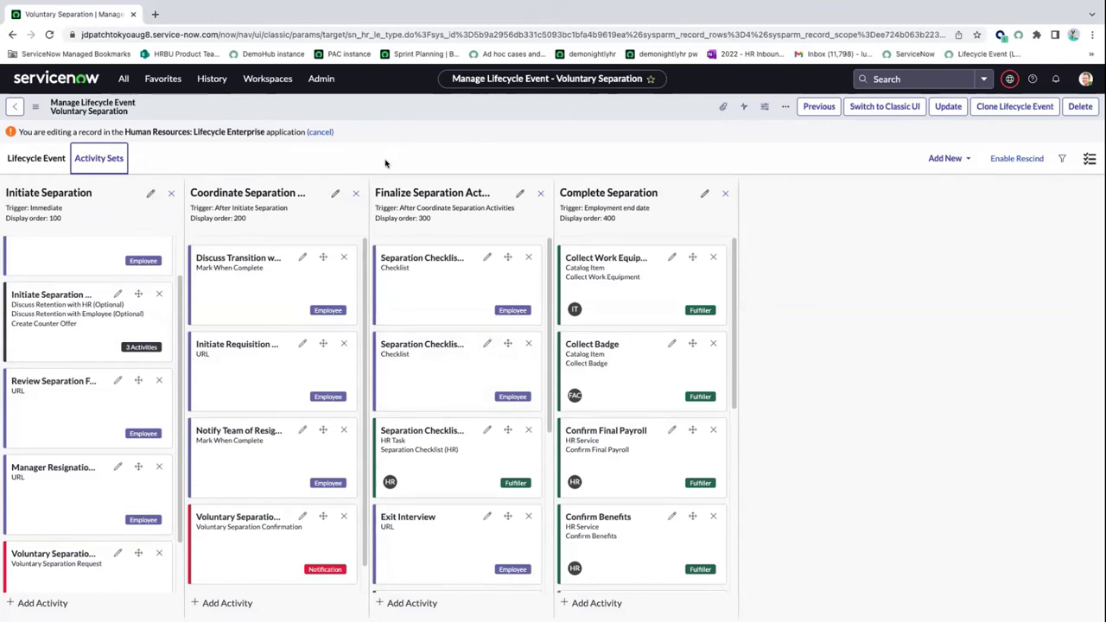
click(16, 108)
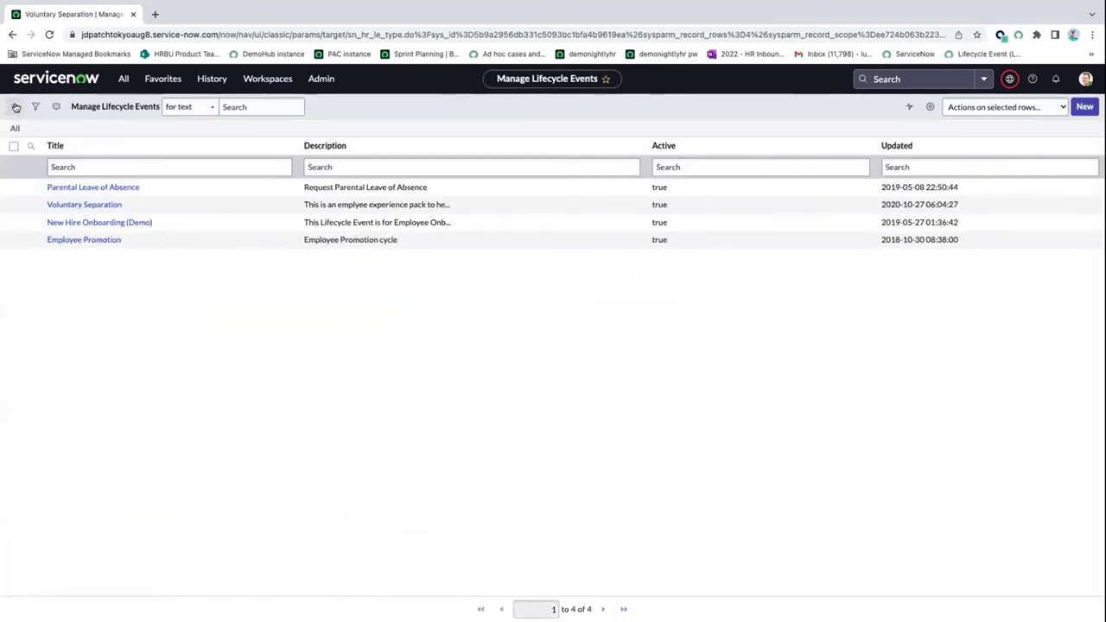
- Open the HR Service Configuration list again and filter it by service names containing "voluntary"
click(124, 78)
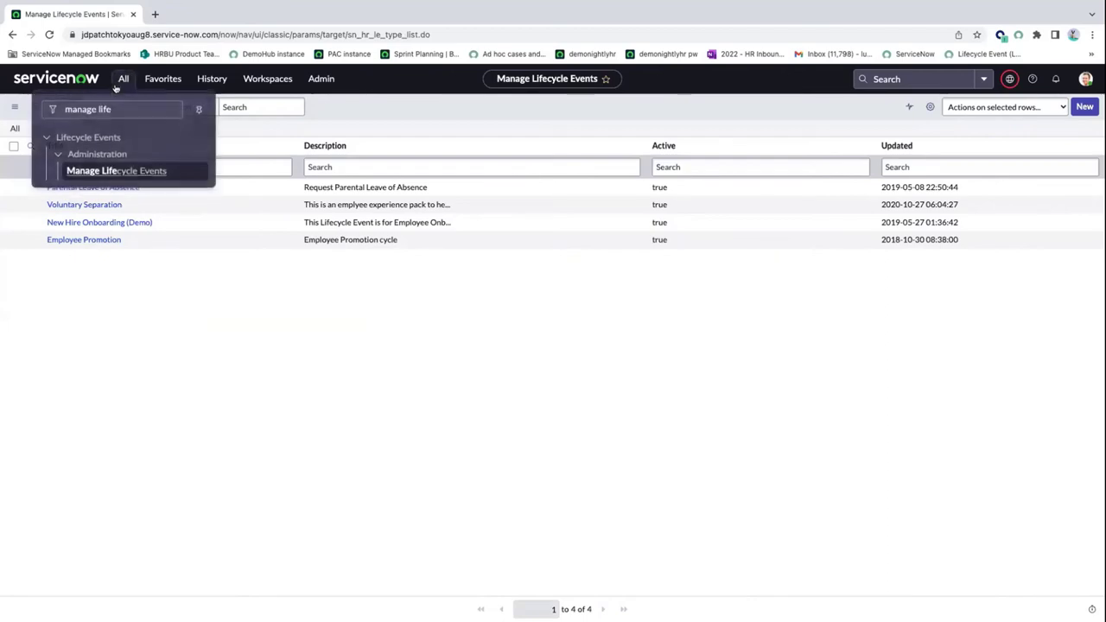
text(hr ser)
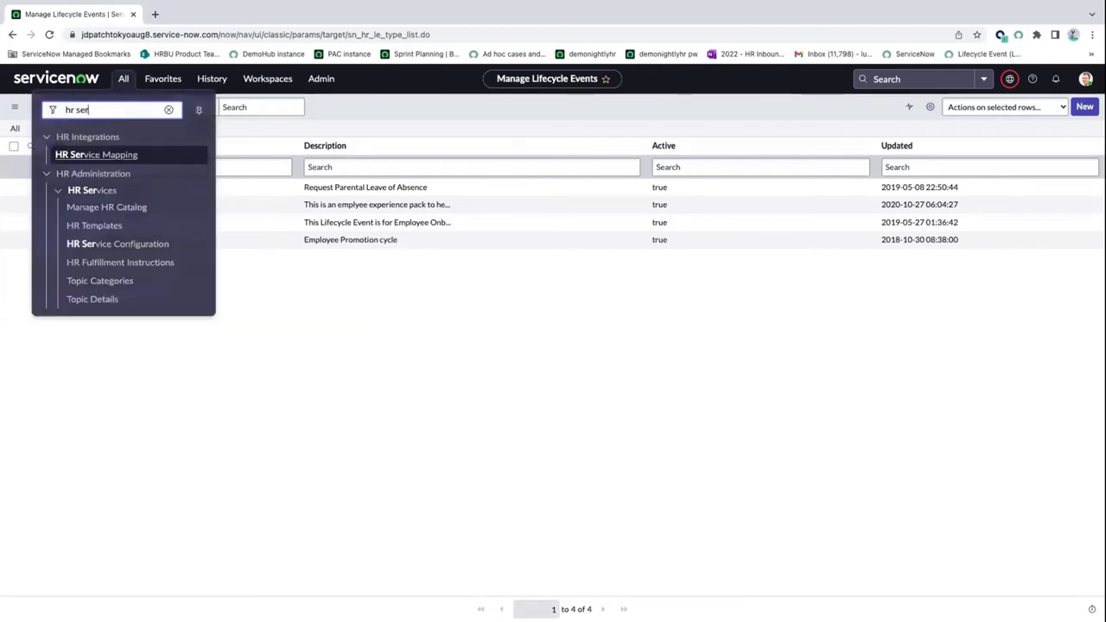
click(125, 240)
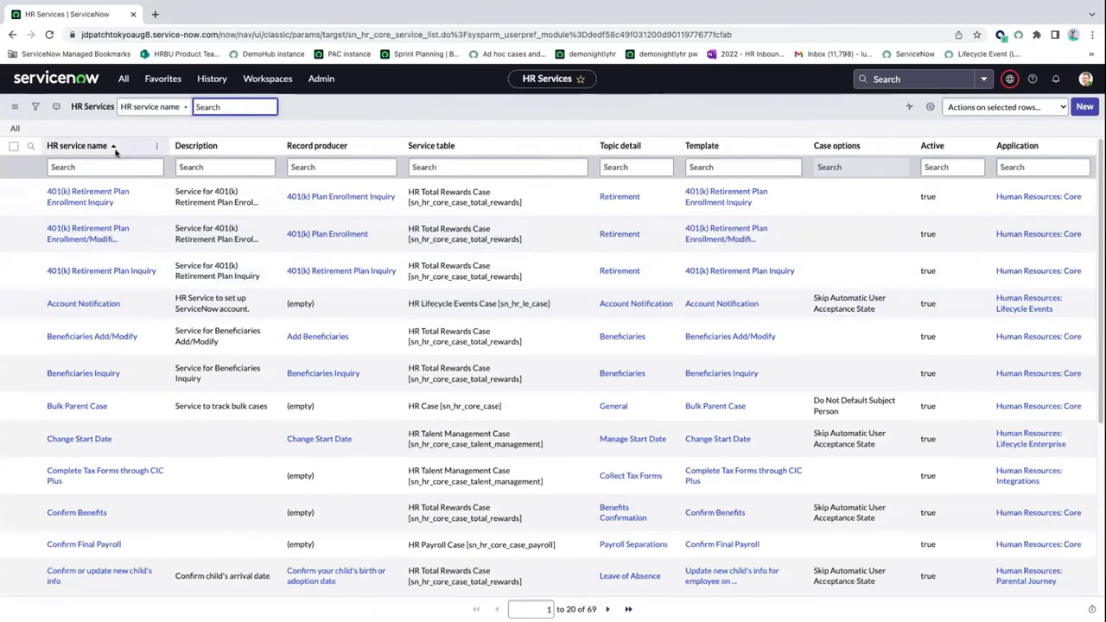
click(105, 167)
text(*)
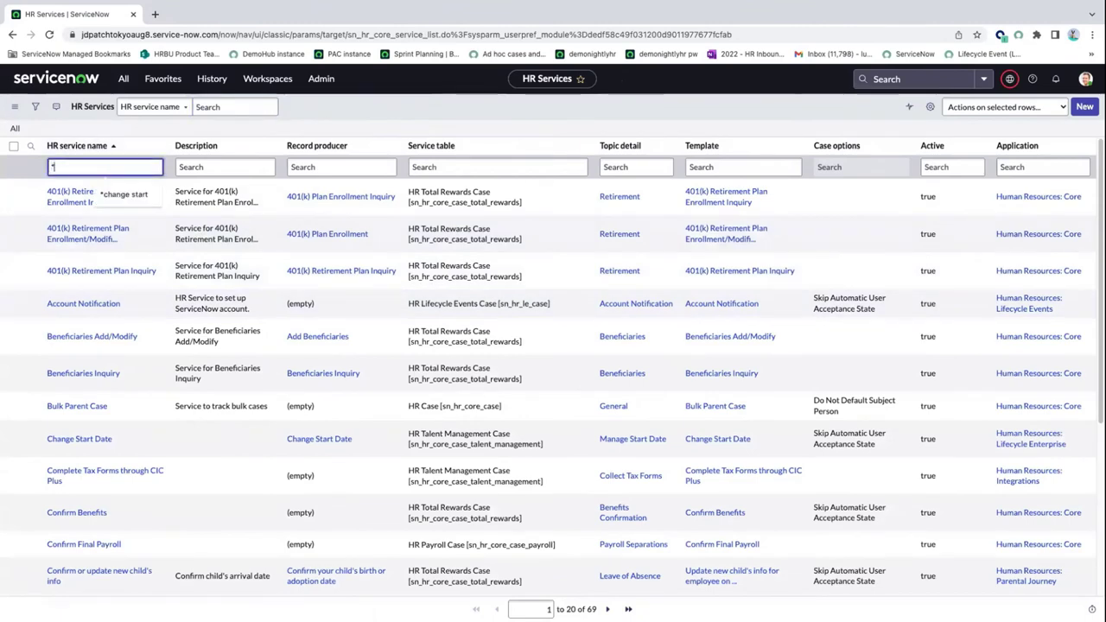
text(voluntary)
key(Return)
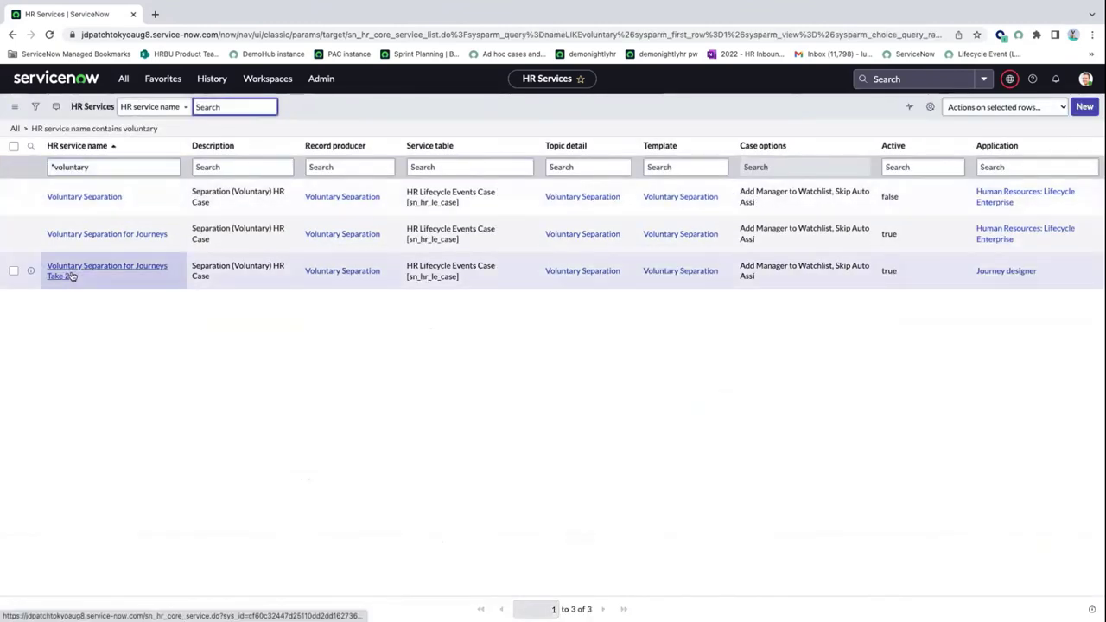
- Open Voluntary Separation for Journeys Take 2, check its journey configuration and save the record
click(79, 271)
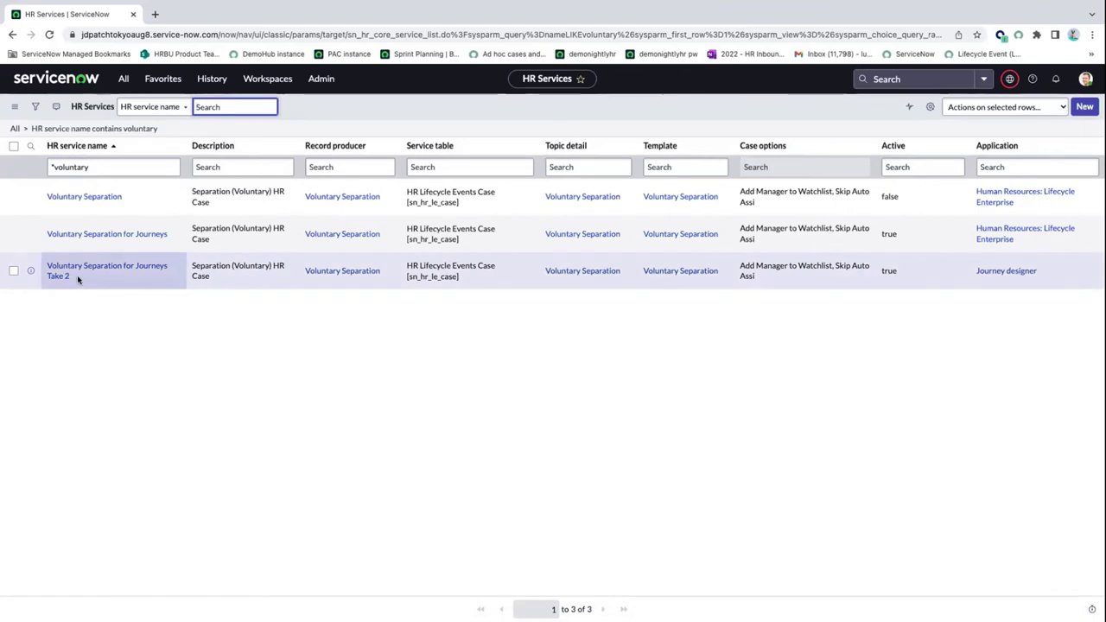
click(116, 272)
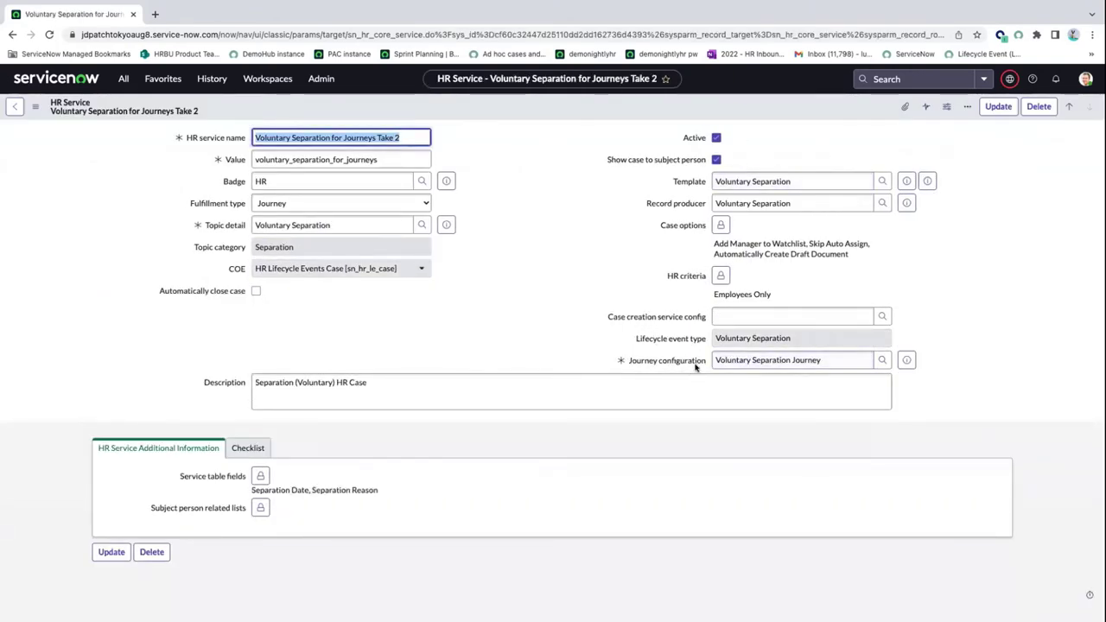
click(998, 106)
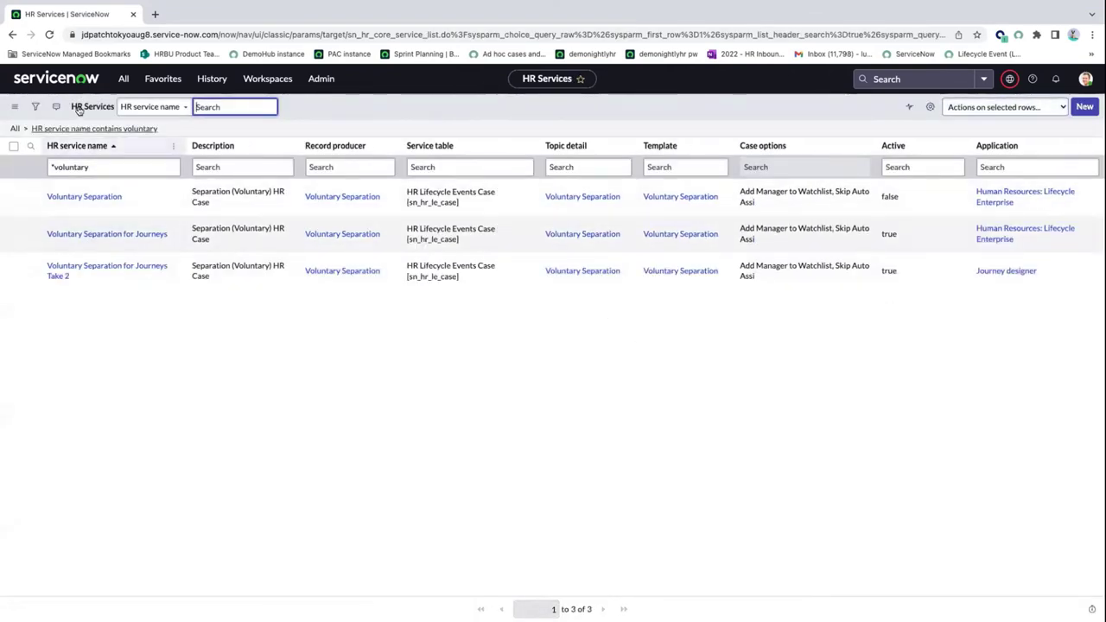
- Find Manage Journey Configurations in the application navigator using "journey" and open its list
click(121, 78)
text(journey)
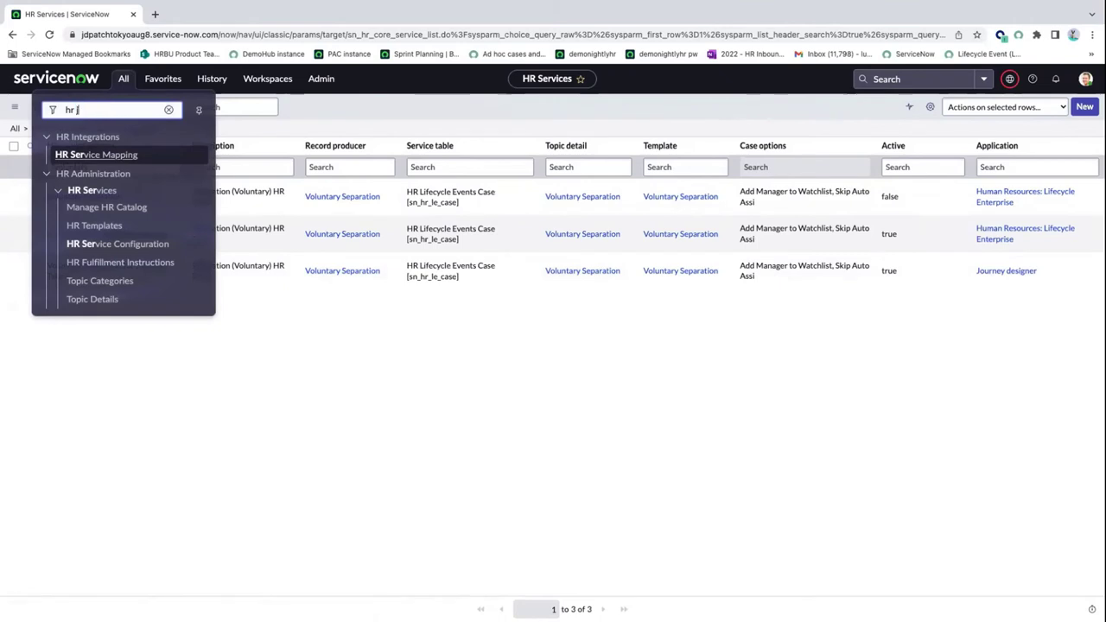
key(BackSpace)
key(BackSpace)
key(BackSpace)
key(BackSpace)
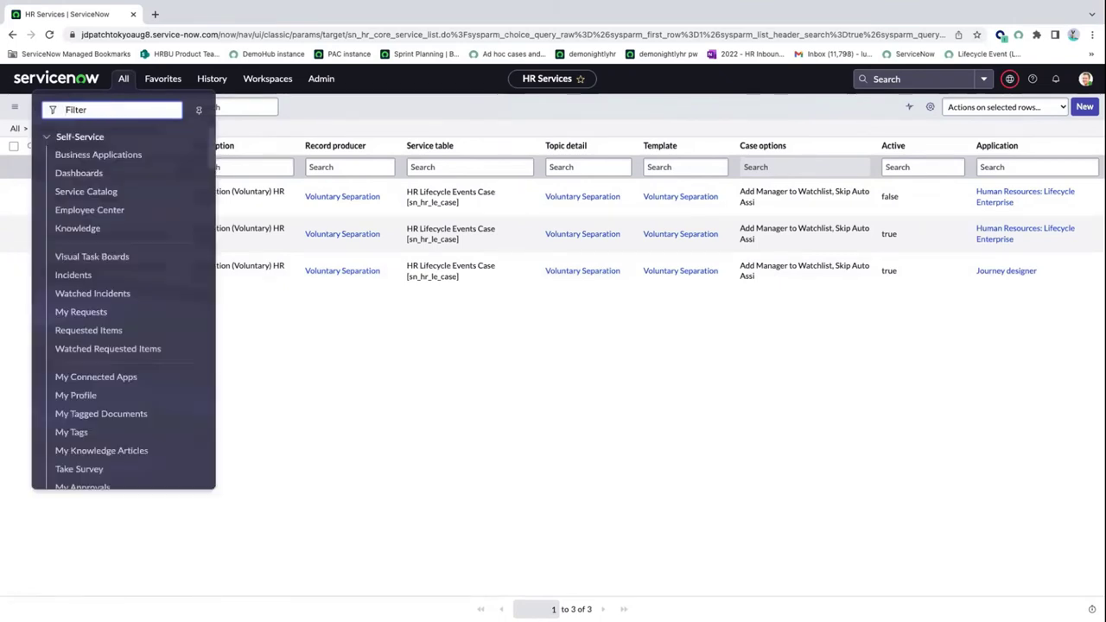
text(journey)
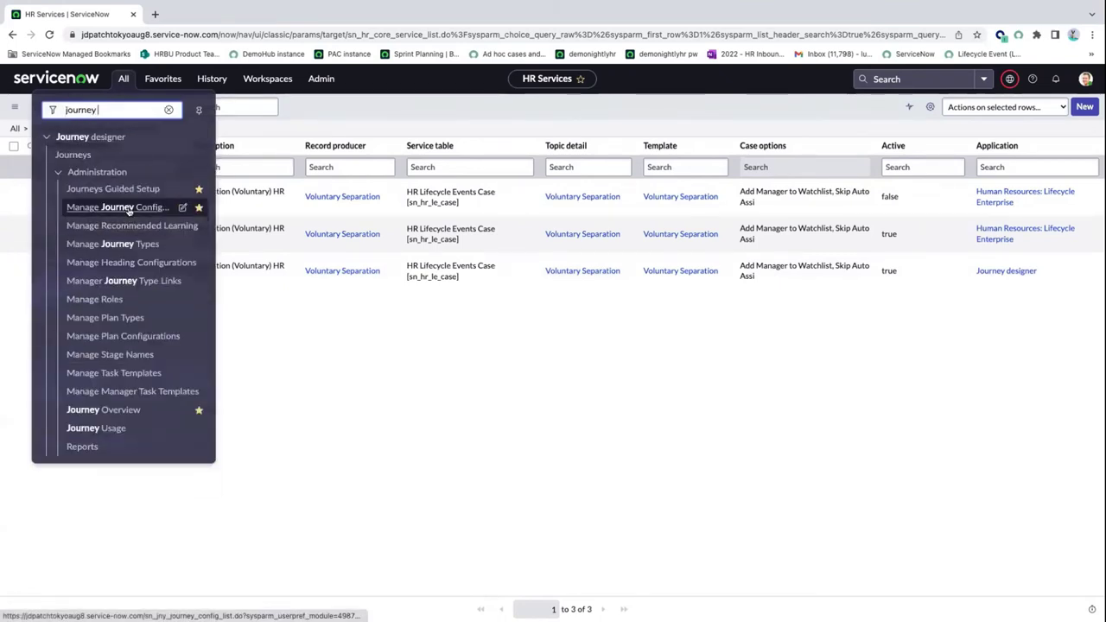
click(126, 211)
- Open the Voluntary Separation Journey configuration for editing and show its related HR services
click(102, 275)
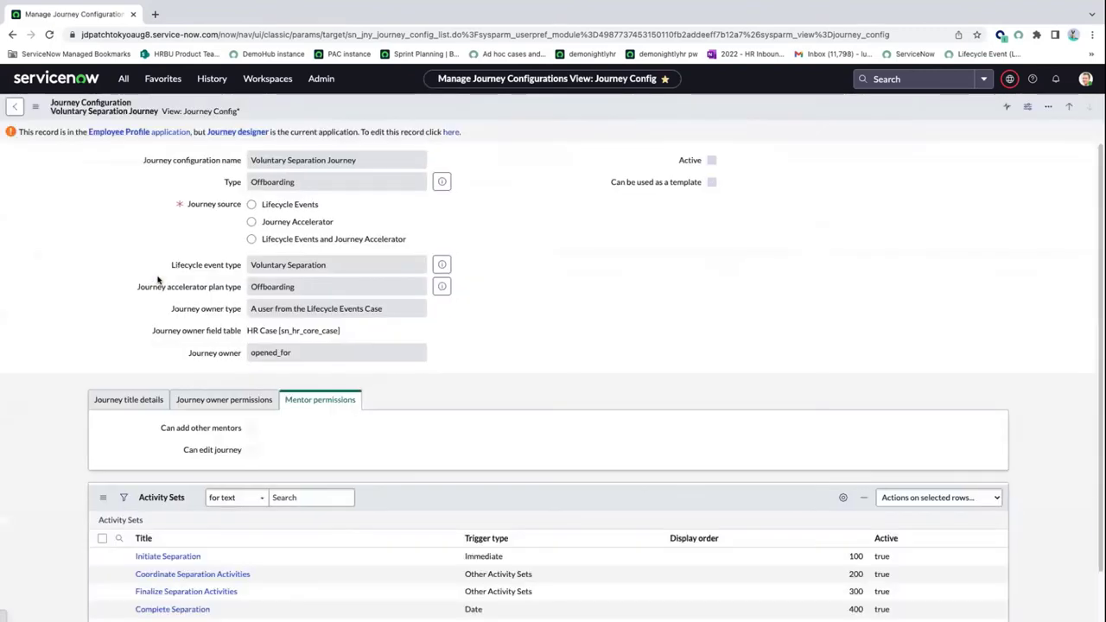
click(450, 132)
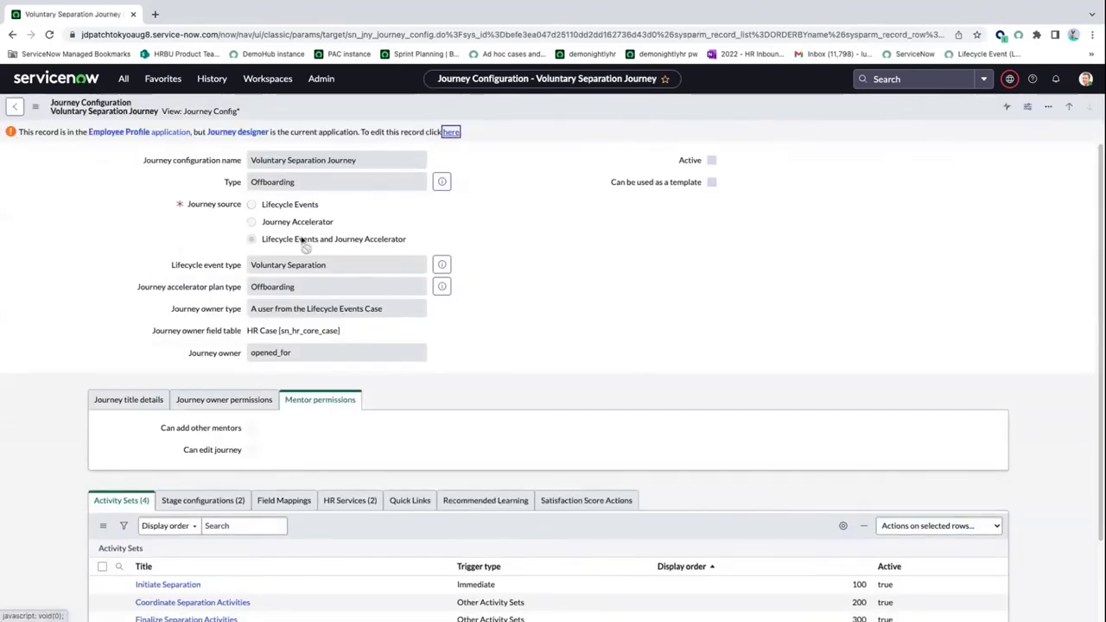
scroll(354, 458, down, 1)
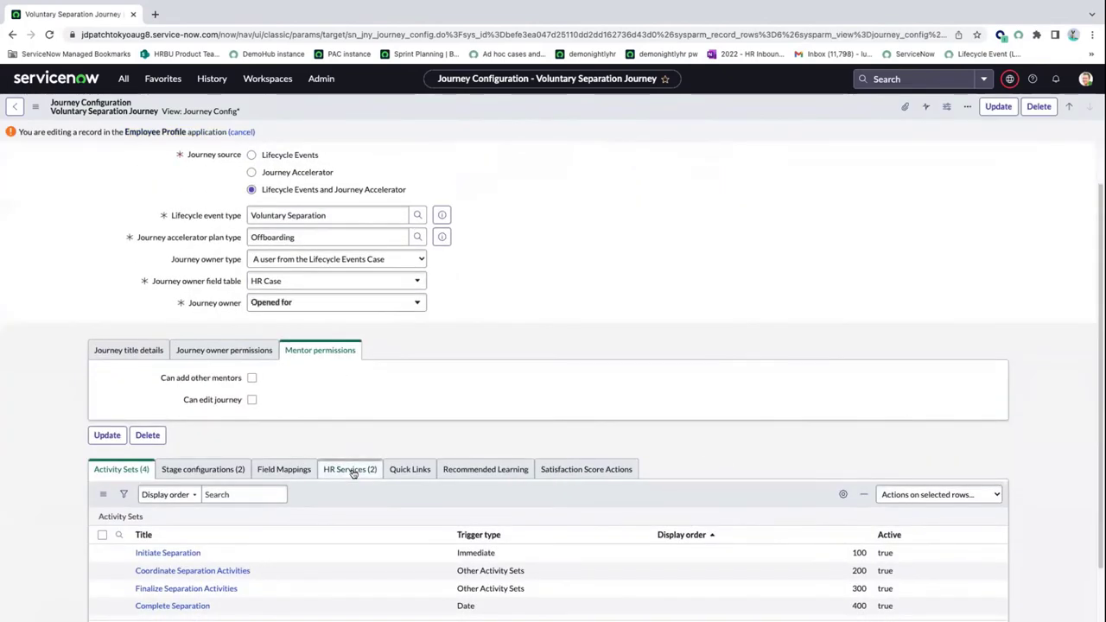
click(350, 469)
scroll(332, 534, down, 1)
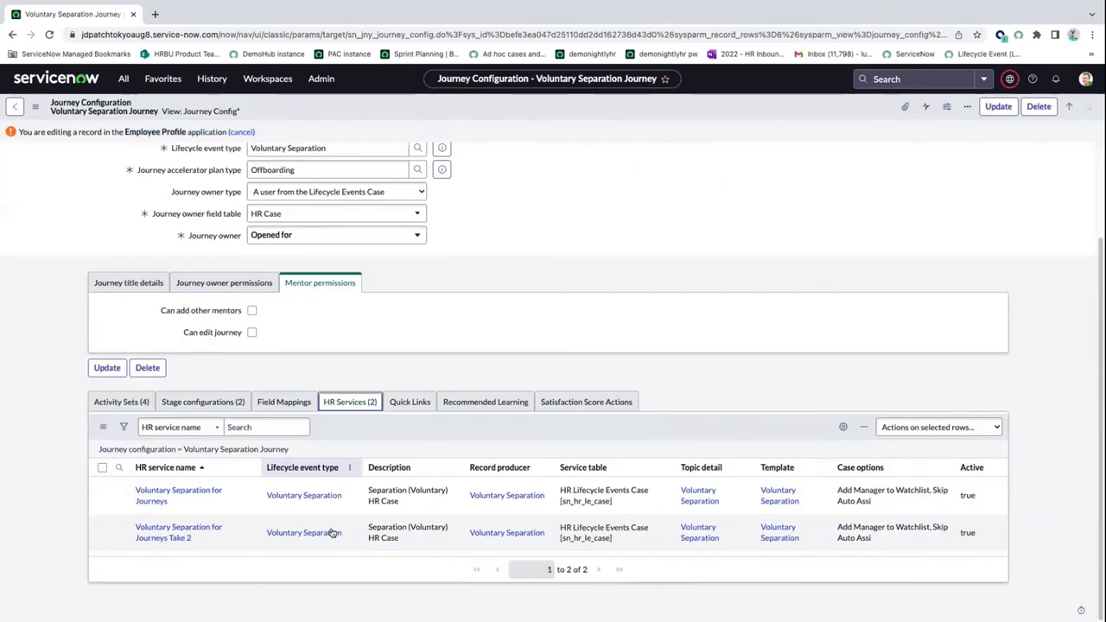
- Open the Voluntary Separation for Journeys HR service for editing, deactivate it and save the record
click(102, 496)
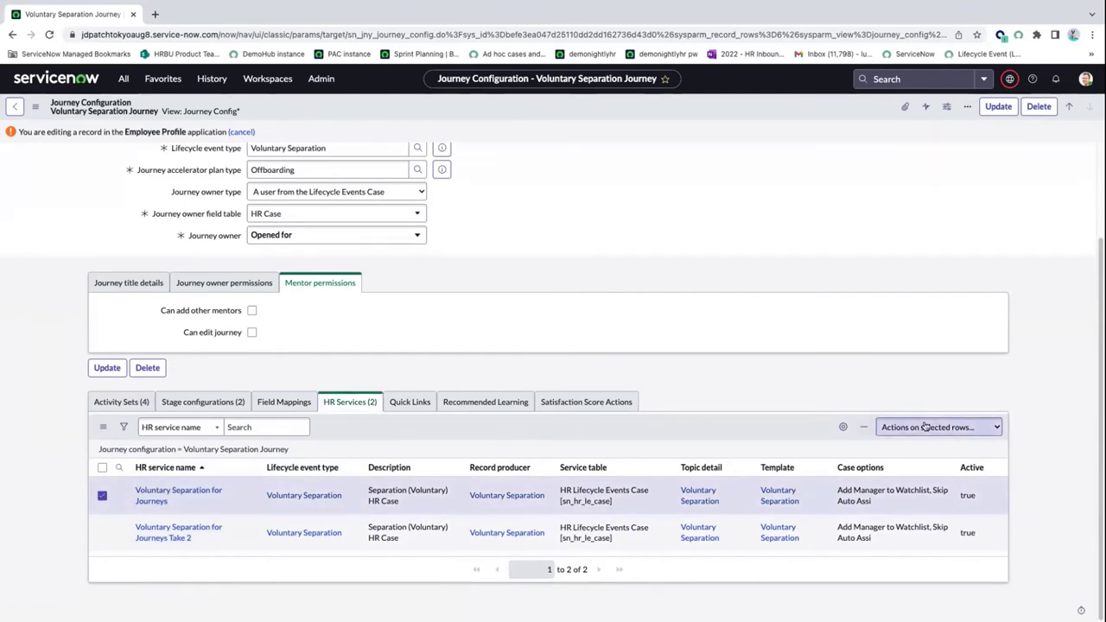
click(951, 430)
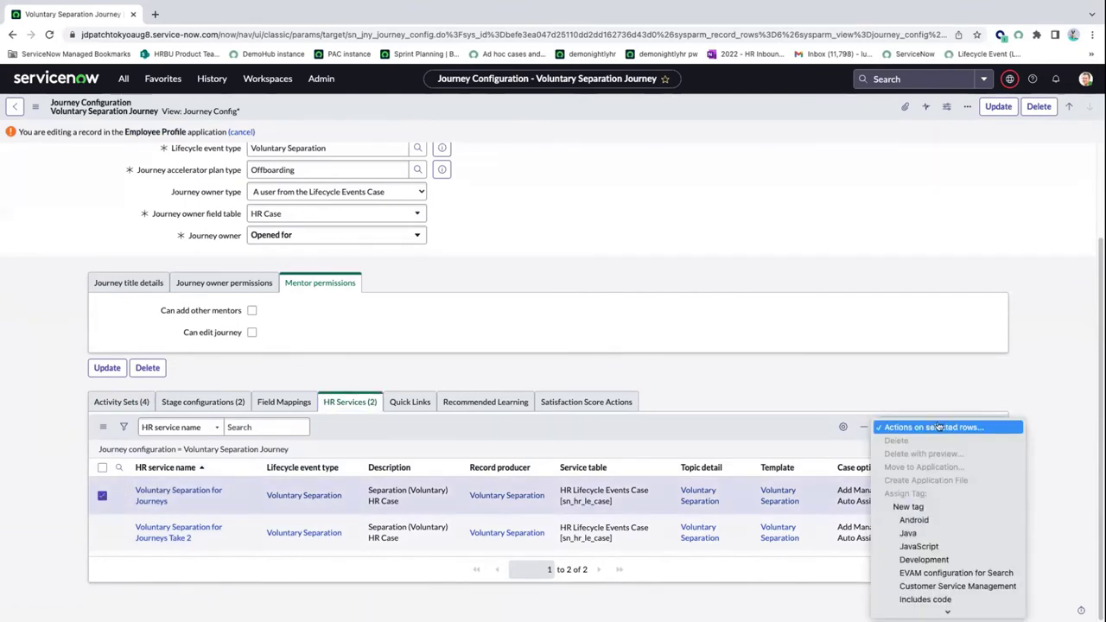
click(183, 486)
click(182, 490)
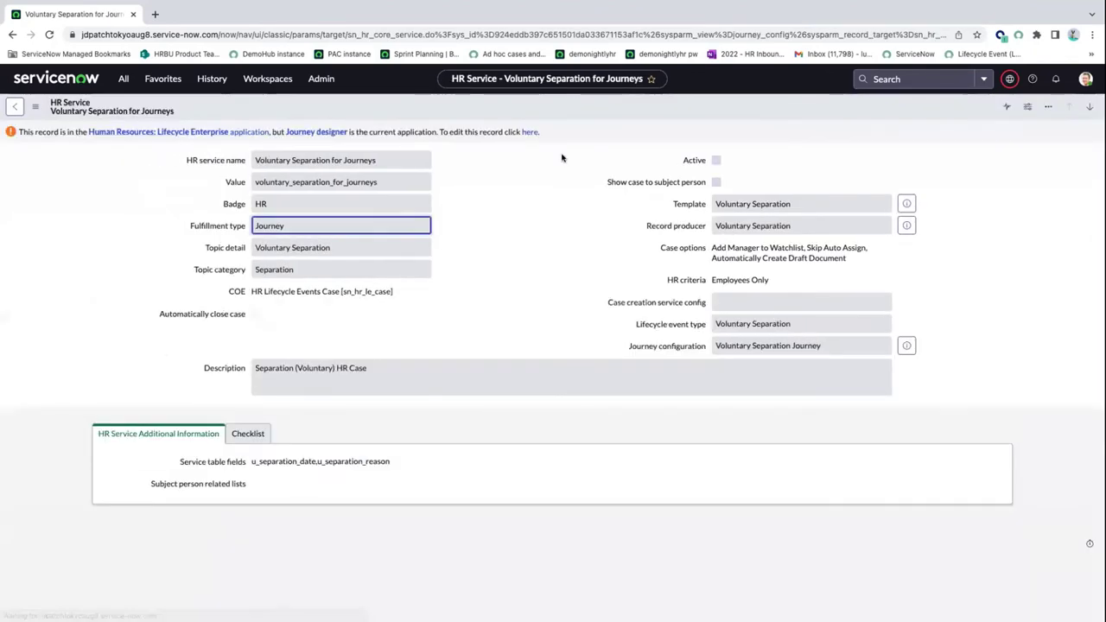
click(530, 133)
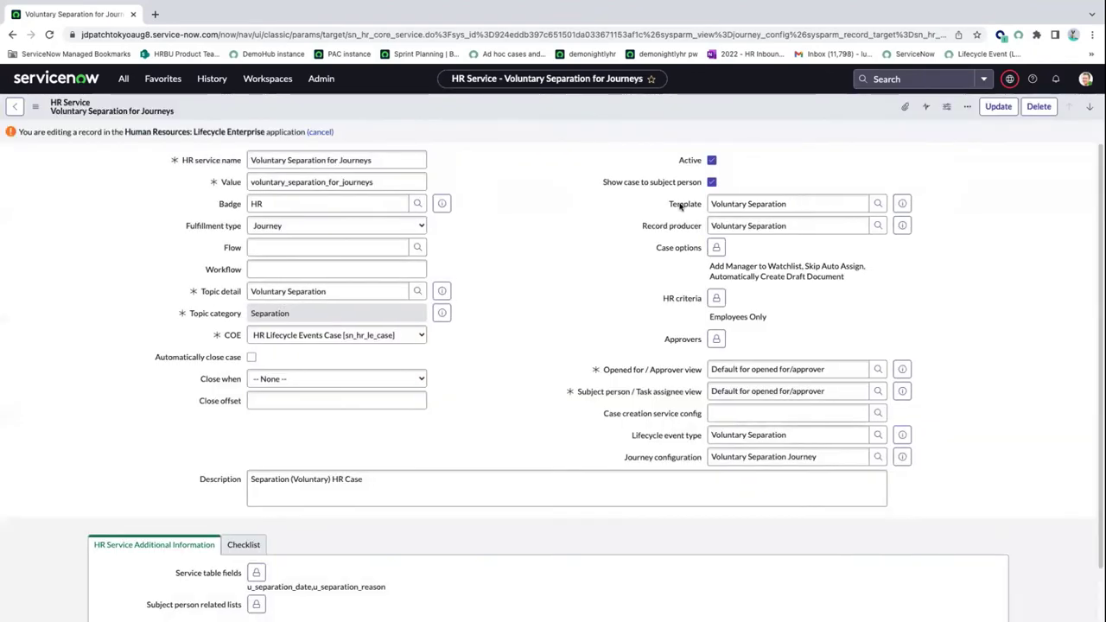
click(712, 159)
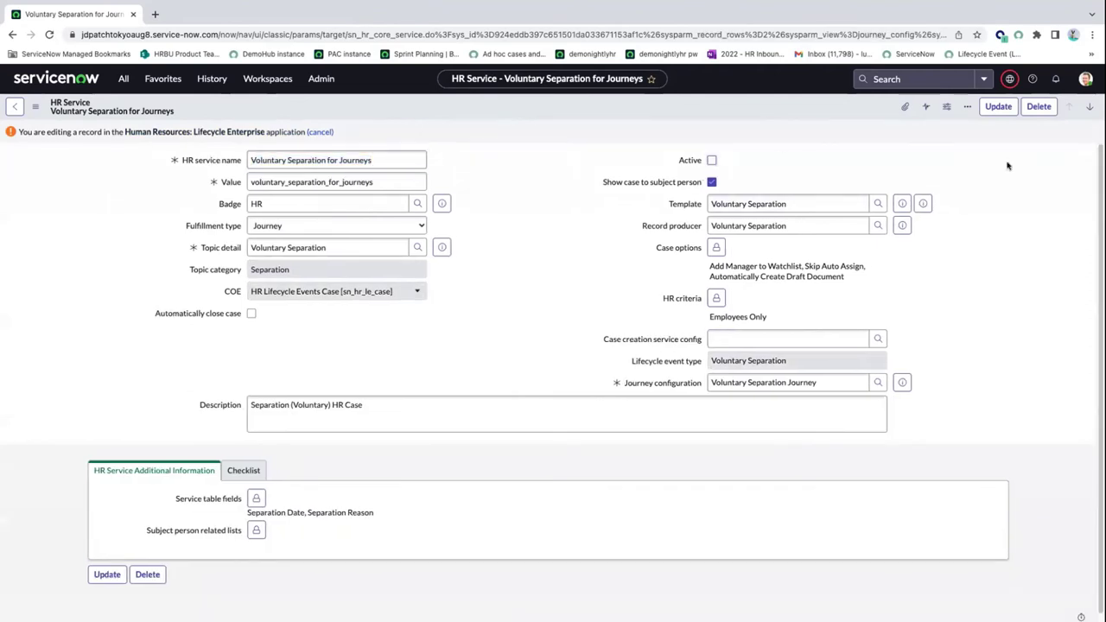
click(998, 106)
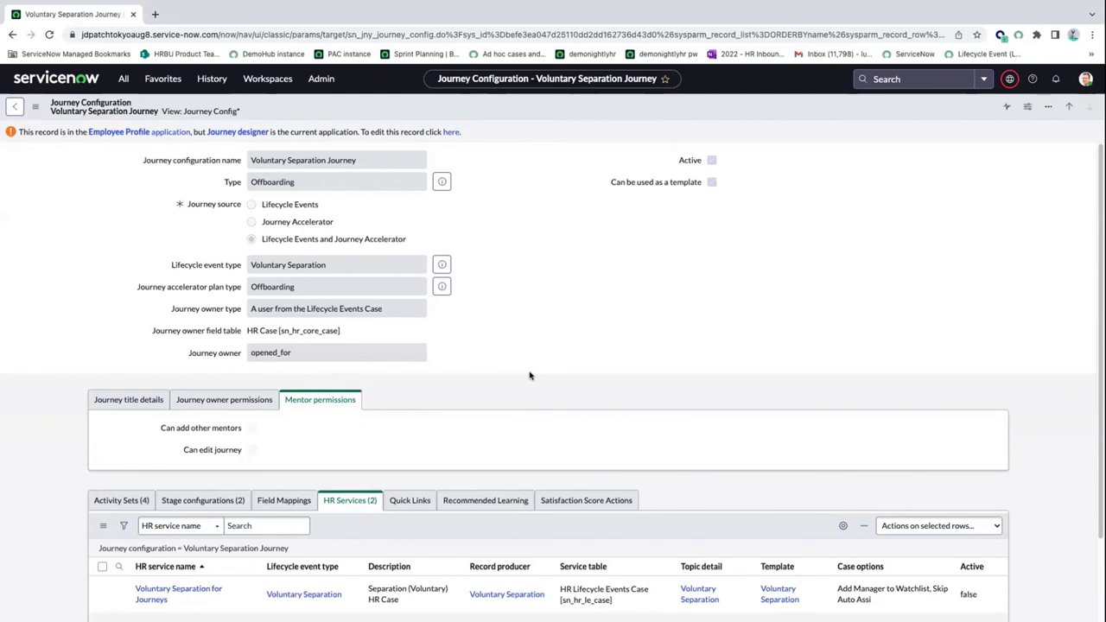
- Enable editing of the Voluntary Separation Journey configuration again and check its related HR services
click(449, 132)
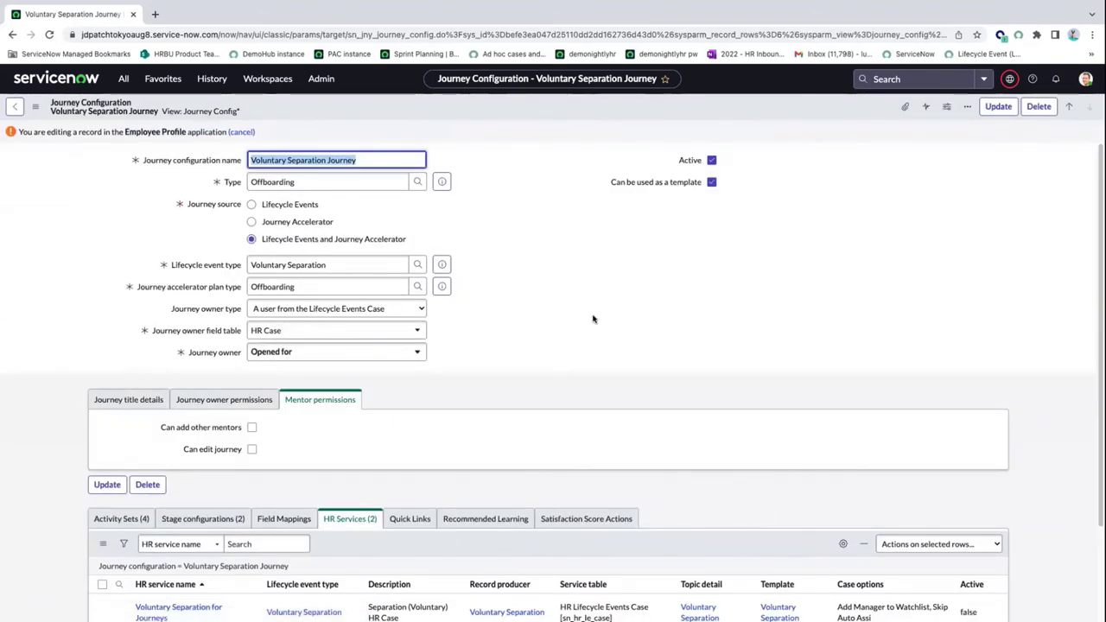
scroll(593, 319, down, 1)
scroll(686, 222, up, 1)
- Switch to the manager's Employee Center in the other browser profile, review the Journeys page and start a new journey to see its templates
mouse_move(126, 6)
click(252, 7)
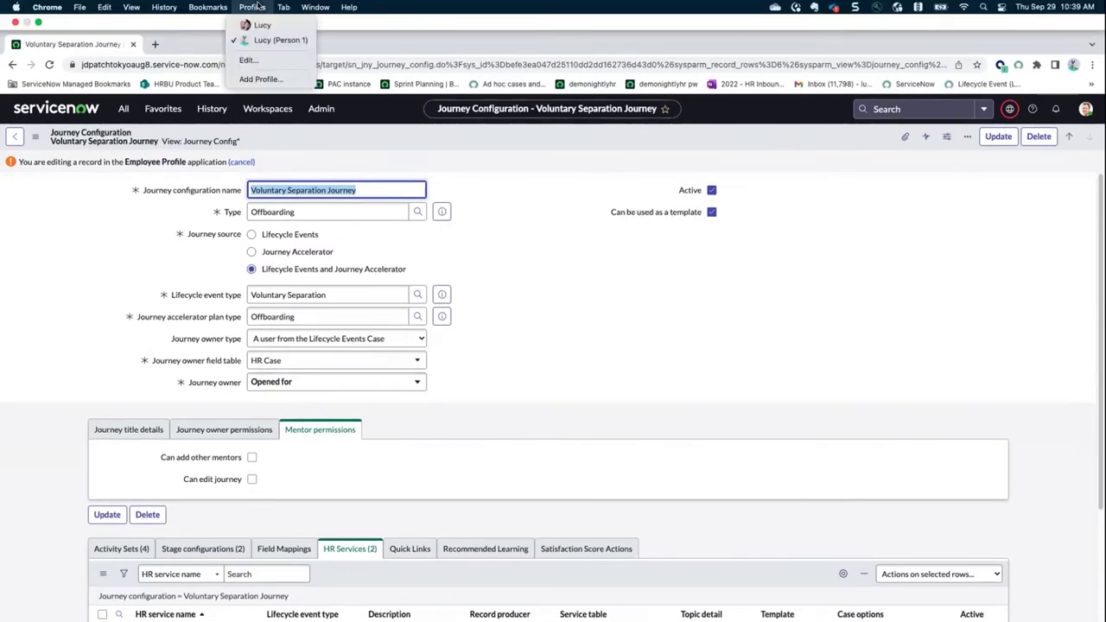
click(261, 24)
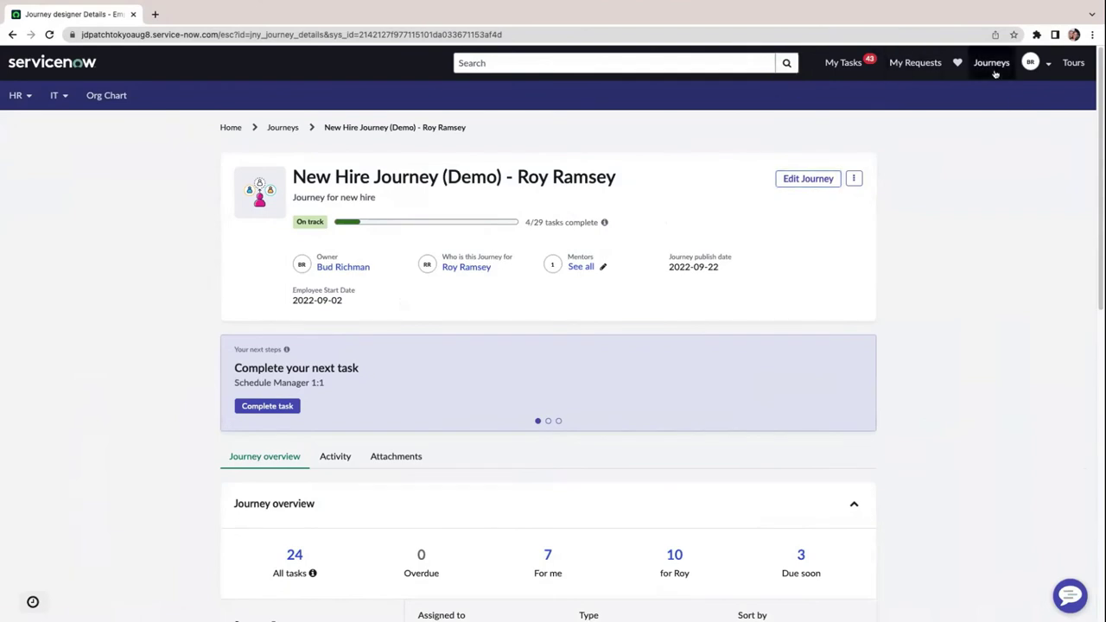
click(991, 63)
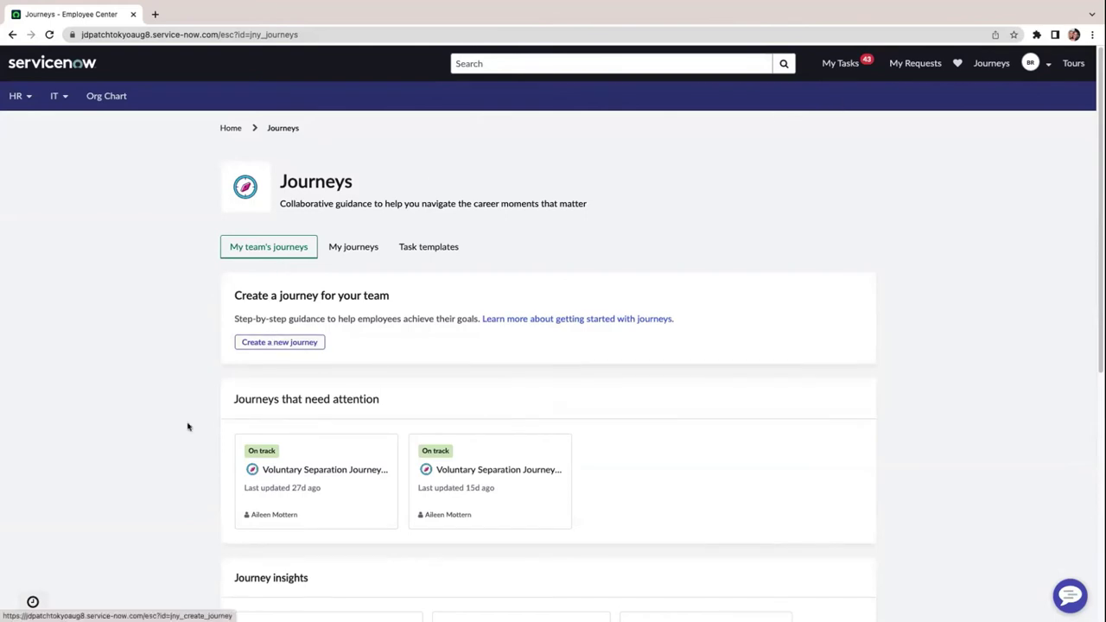
scroll(188, 427, down, 1)
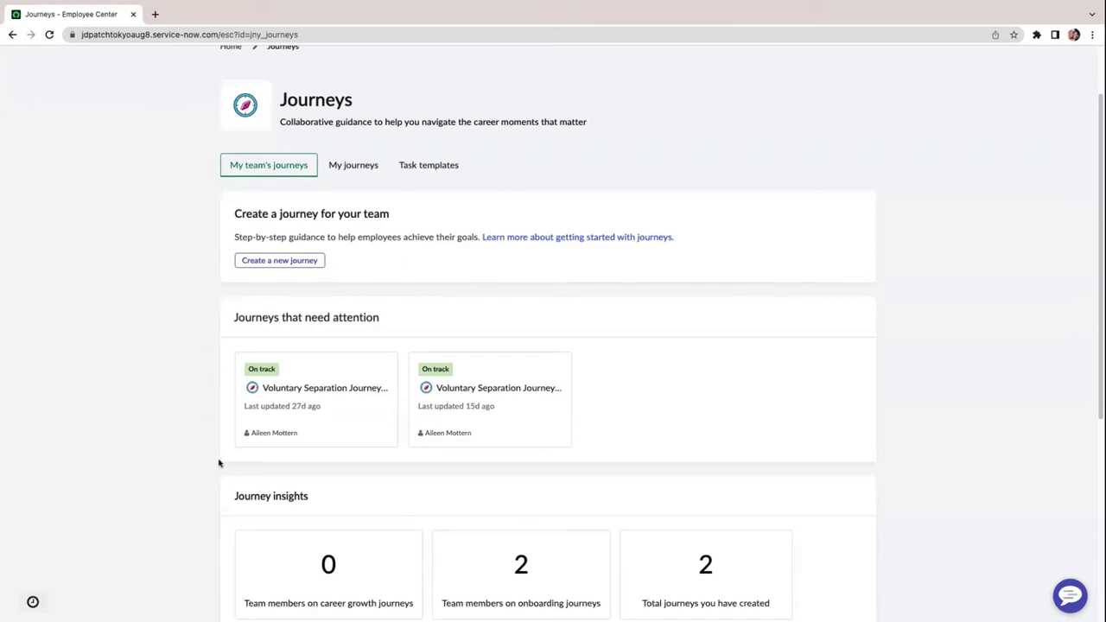
scroll(218, 463, down, 1)
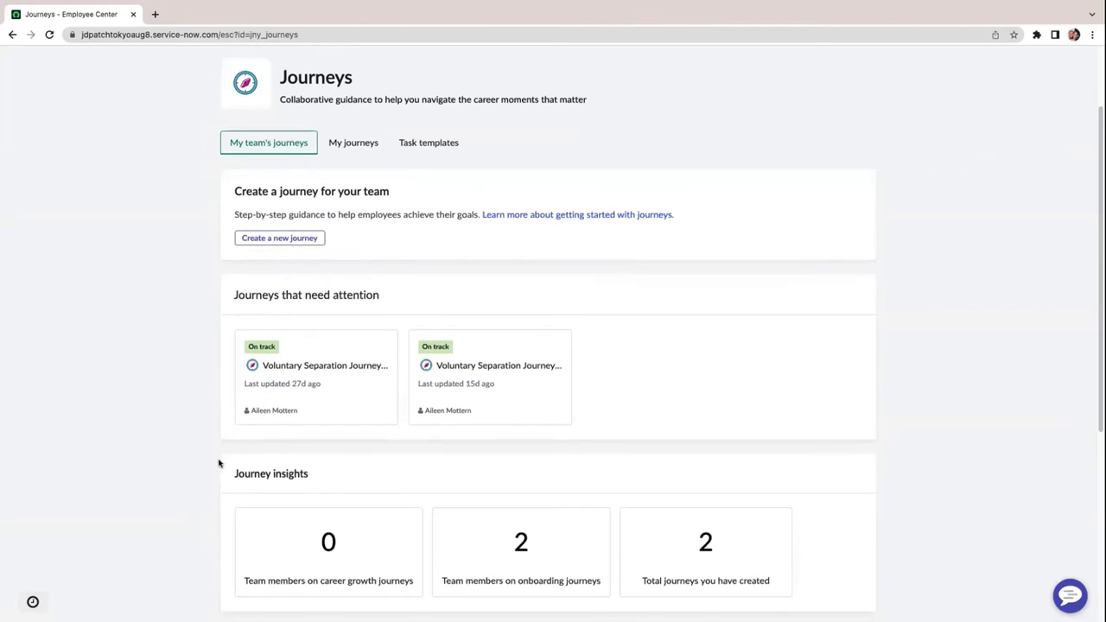
click(251, 238)
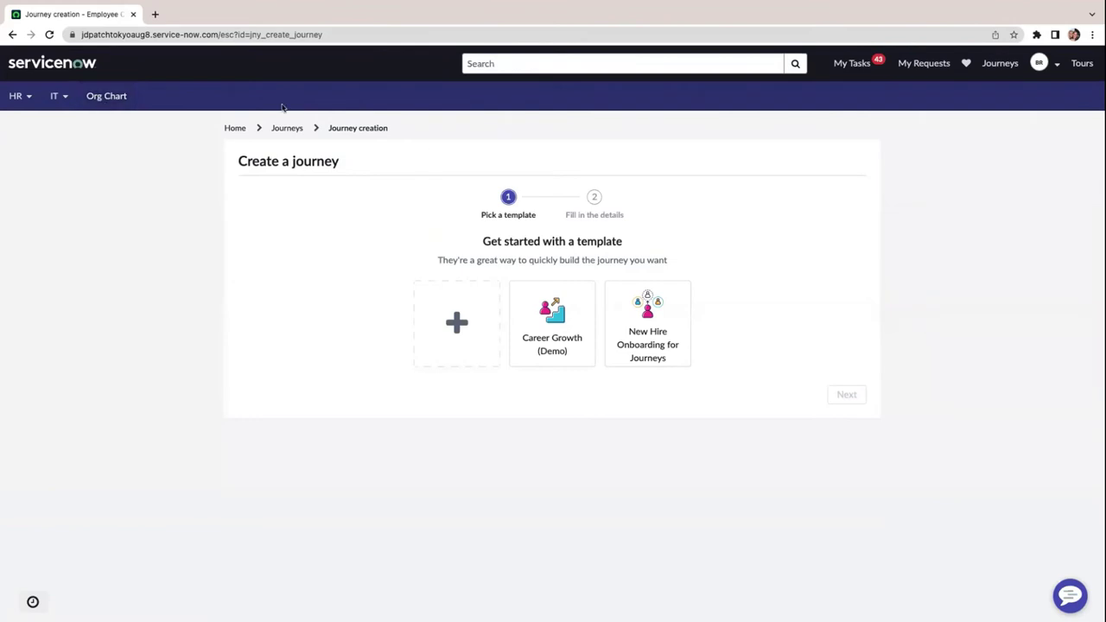
- Load navpage.do in the manager's session and return to the administrator's browser window
drag(220, 34, 344, 33)
text(navpage.do)
key(Return)
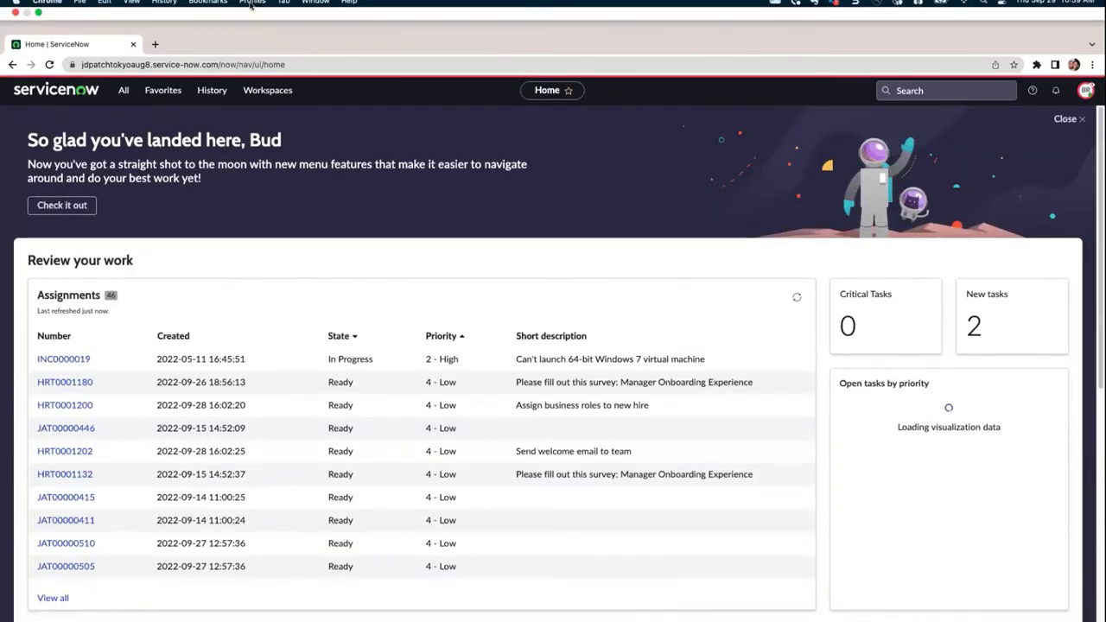
click(253, 7)
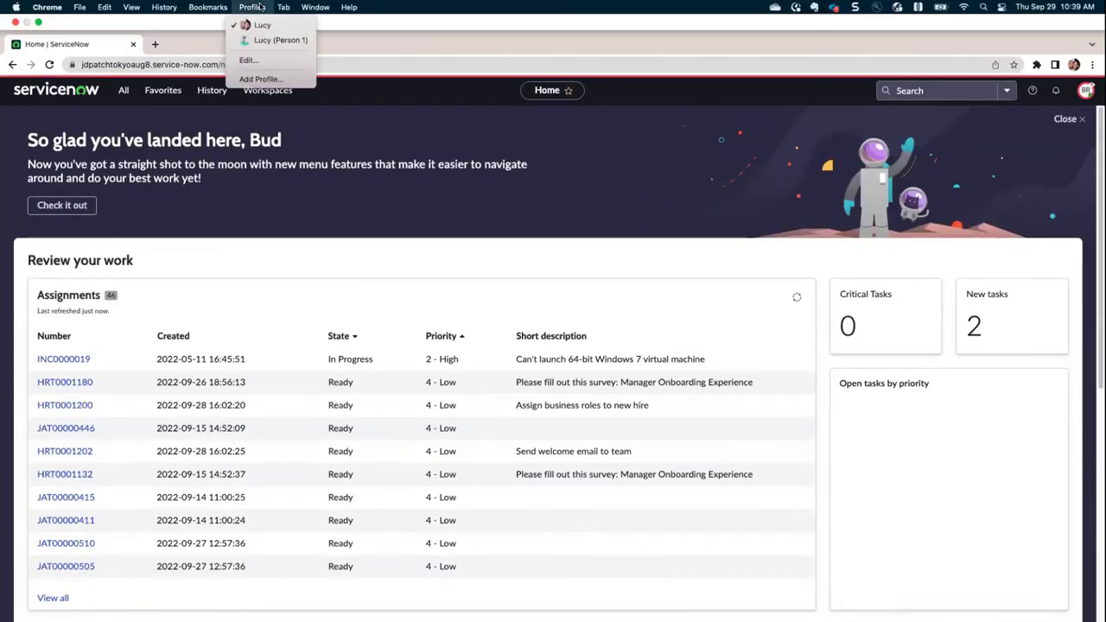
click(161, 66)
key(ctrl+Left)
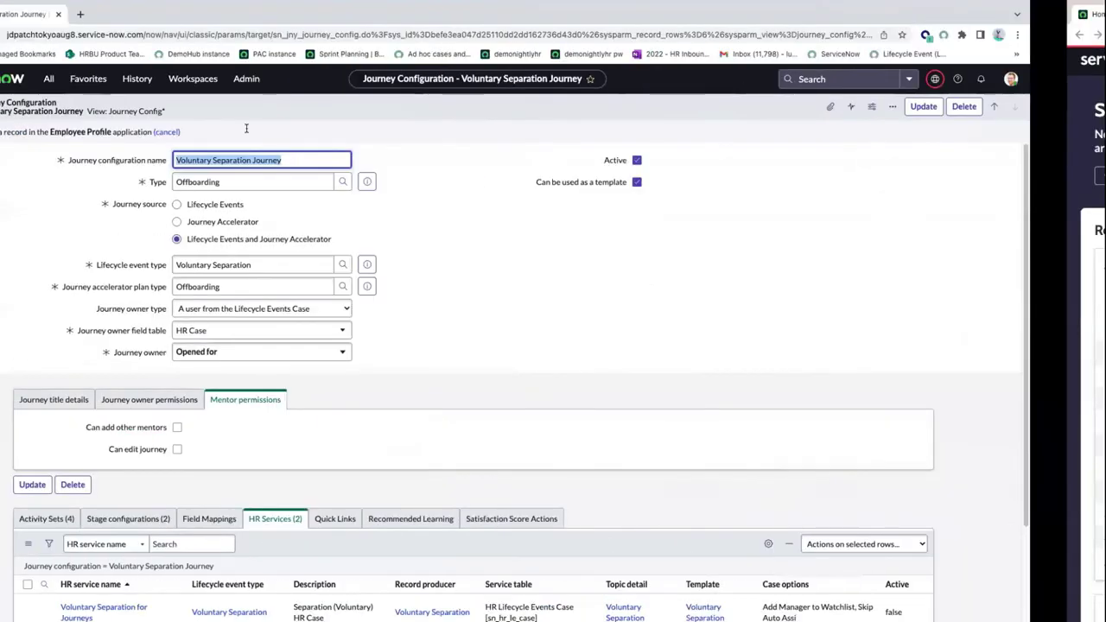
- Reopen Voluntary Separation Journey from the Manage Journey Configurations list and enable editing of the record
scroll(493, 230, down, 1)
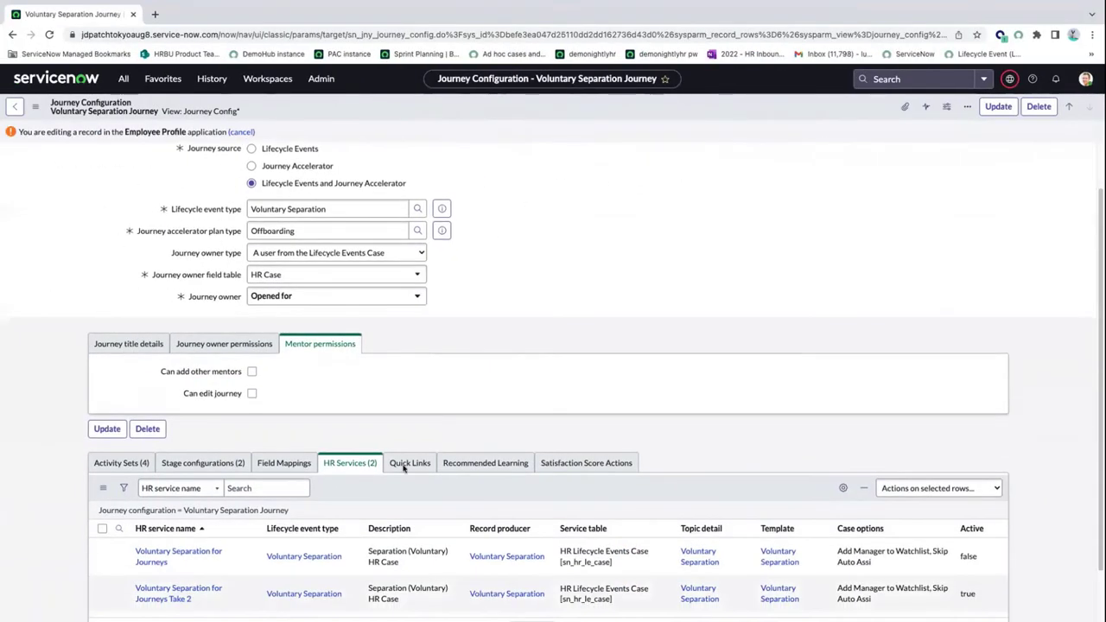
click(123, 79)
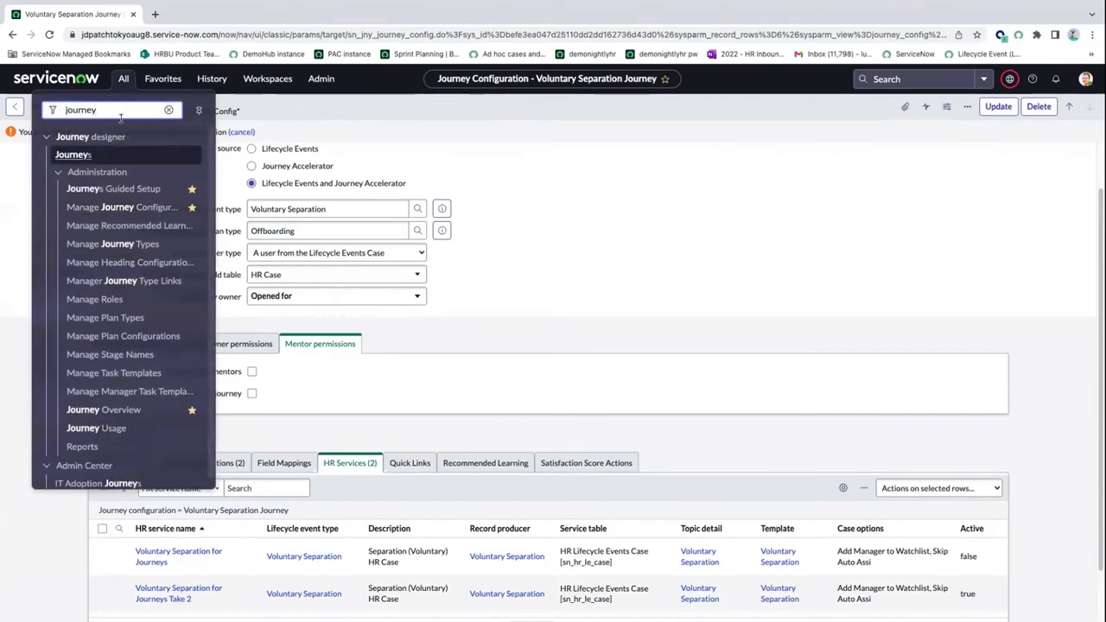
click(131, 205)
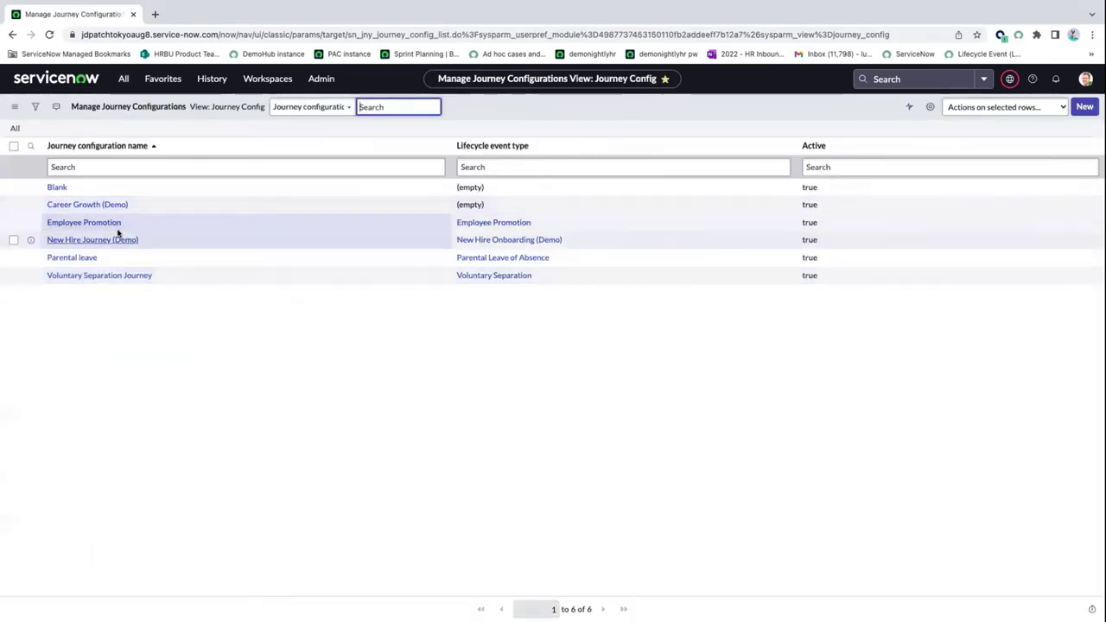
click(100, 276)
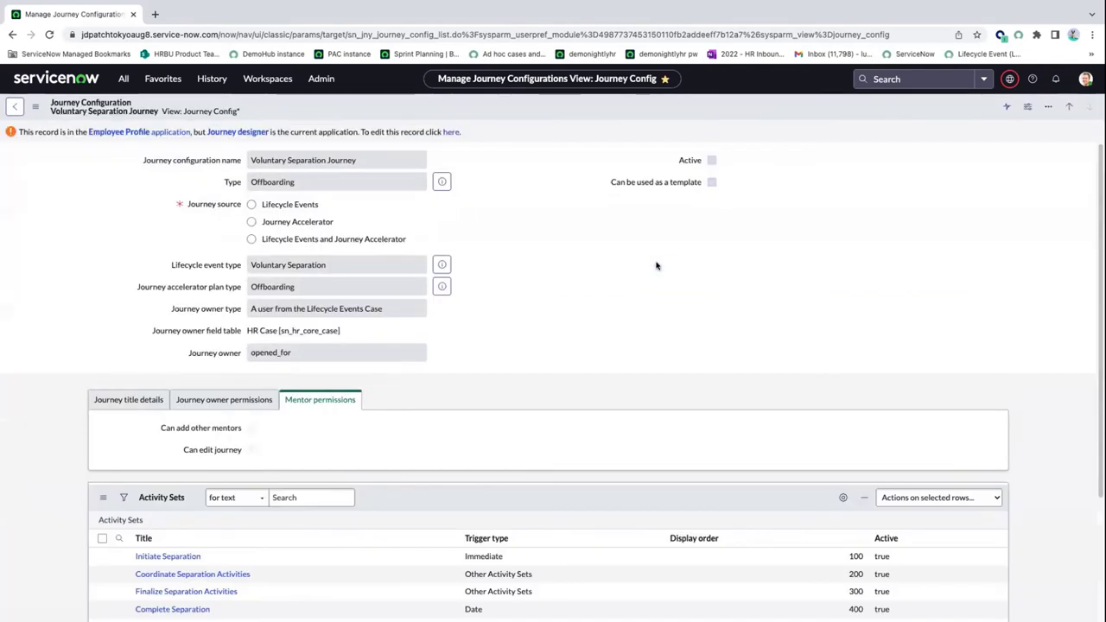
click(449, 132)
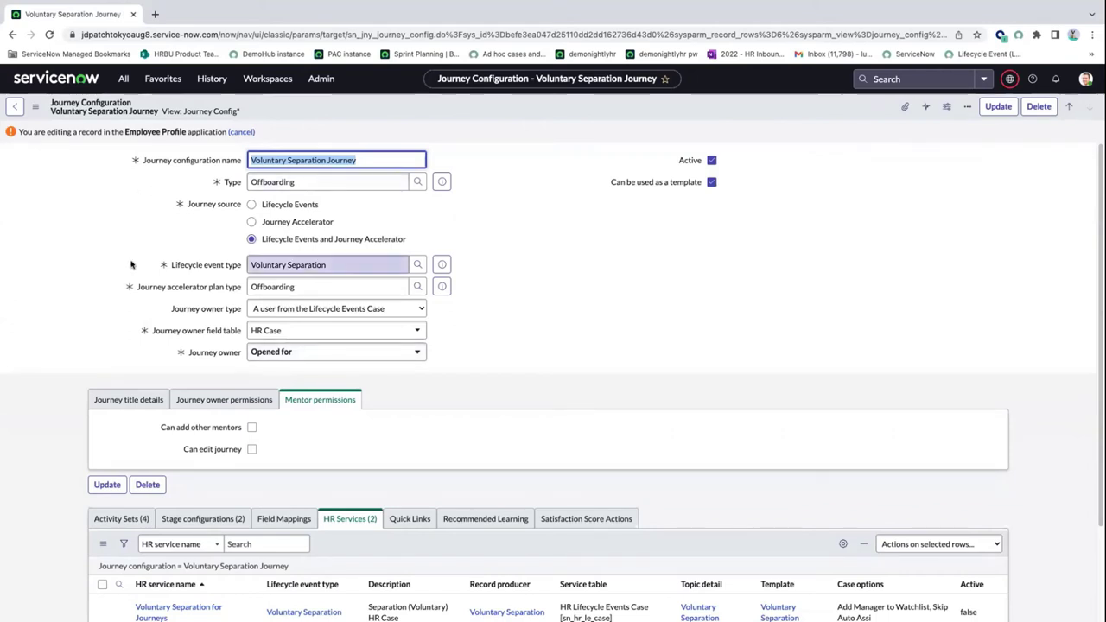
- Open the Journeys list in Journey designer and filter it to employees whose name contains the new hire's first name
mouse_move(260, 4)
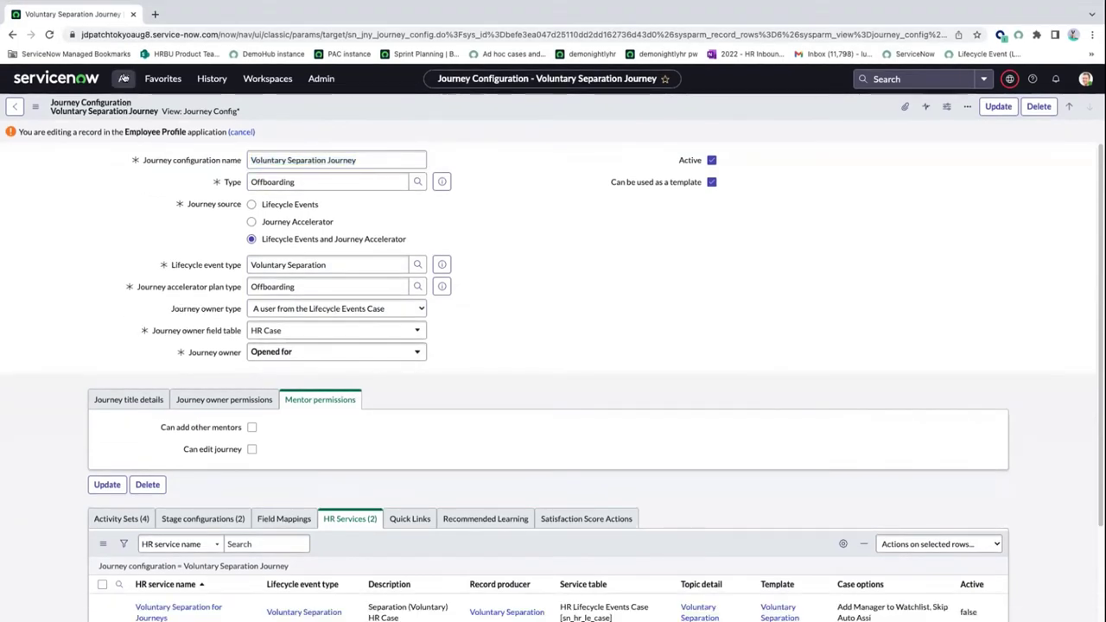
click(123, 79)
click(66, 155)
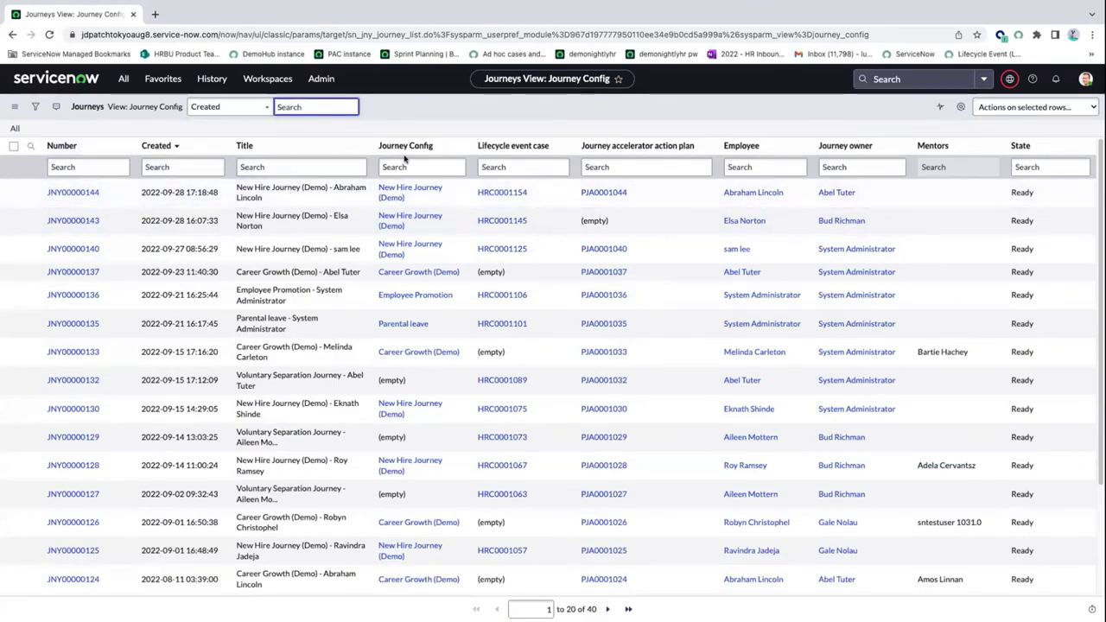
click(770, 167)
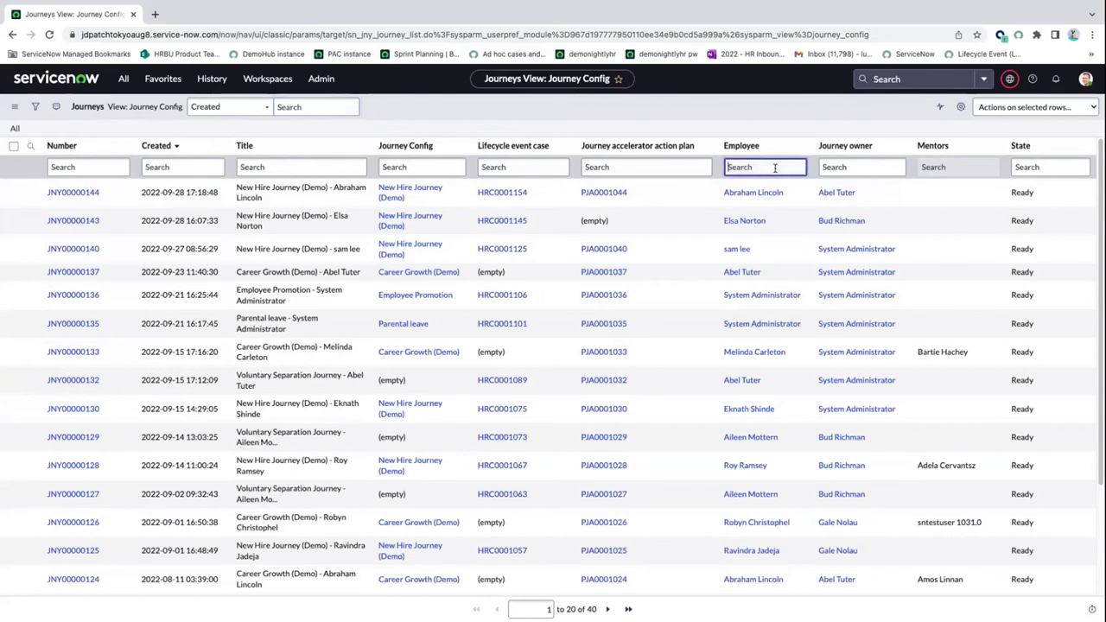
text(*roy)
key(Return)
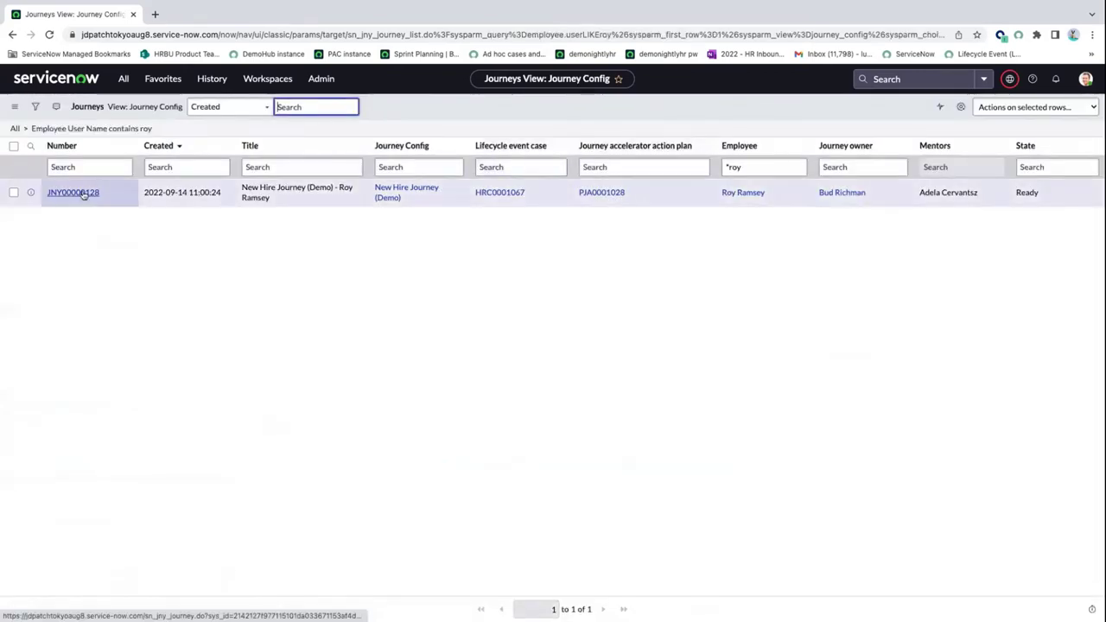
- Open the employee's New Hire Journey (Demo) record and view its stages and its JA tasks
click(87, 195)
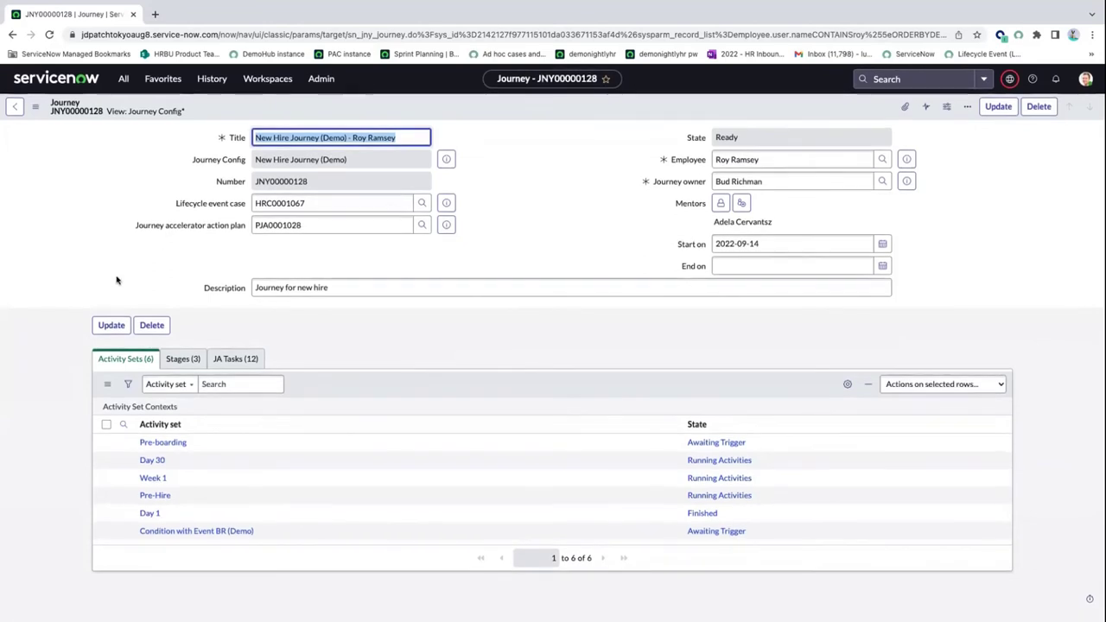
click(180, 359)
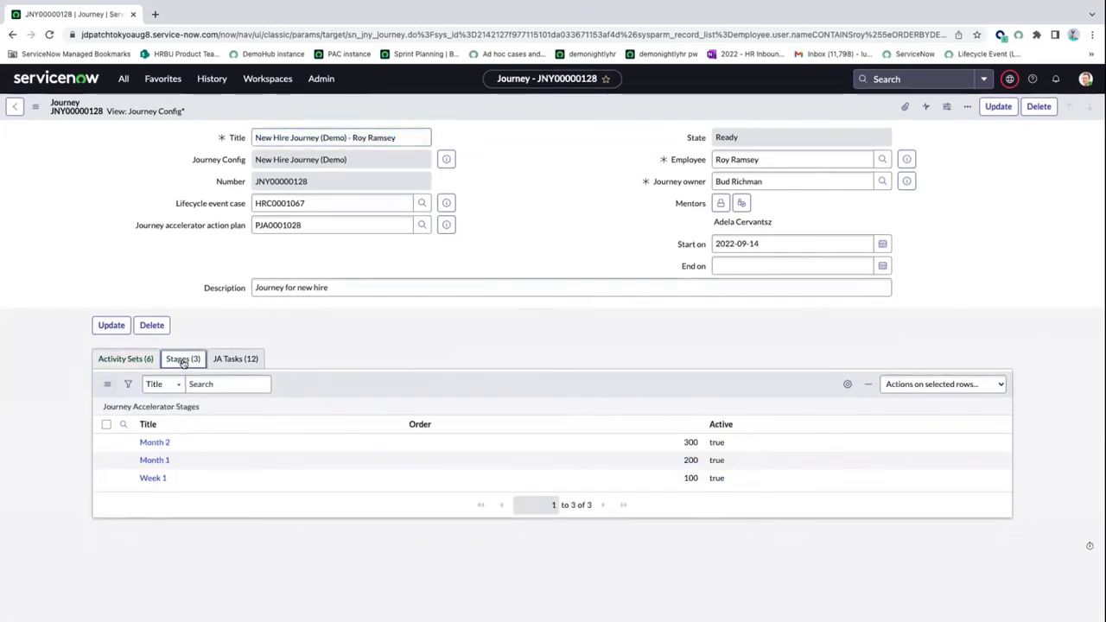
click(223, 359)
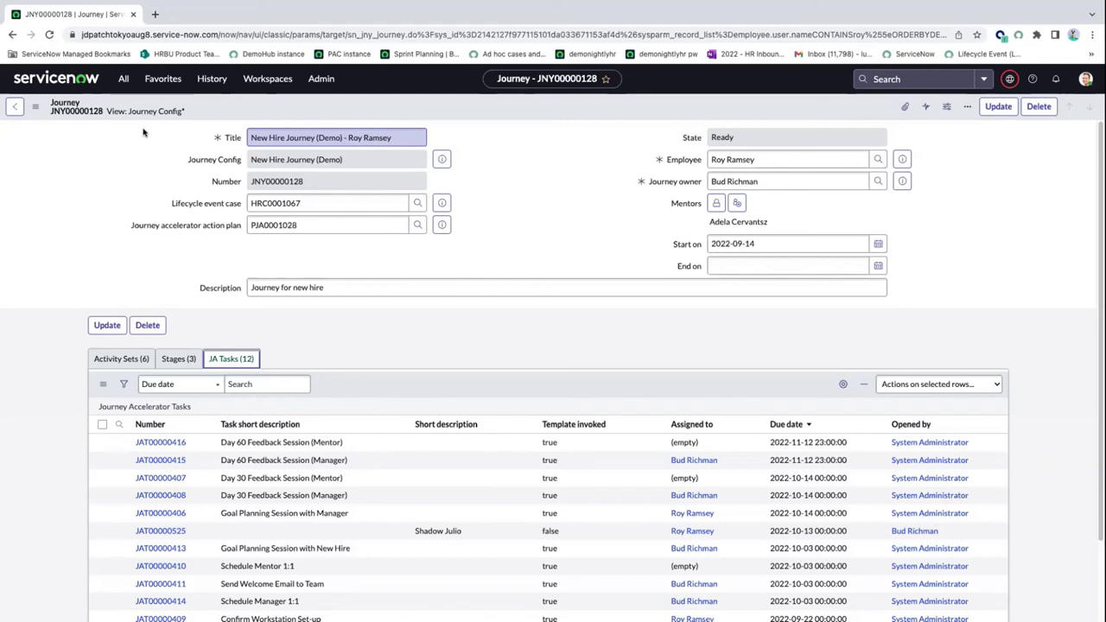
- Open the Heading Configurations list from the Journey designer administration modules
click(125, 86)
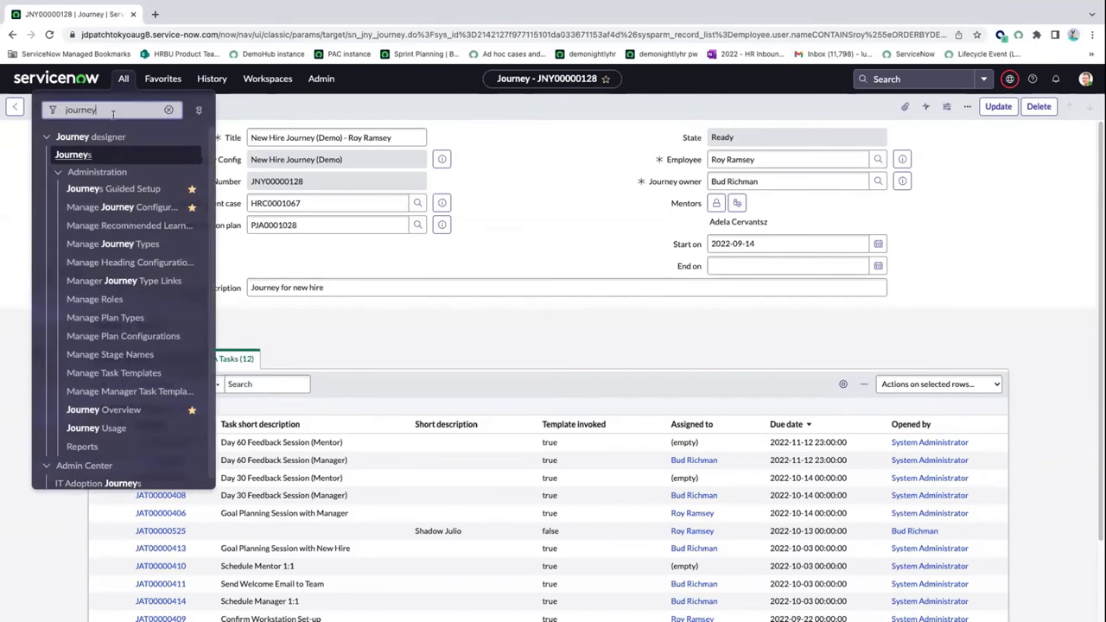
click(165, 262)
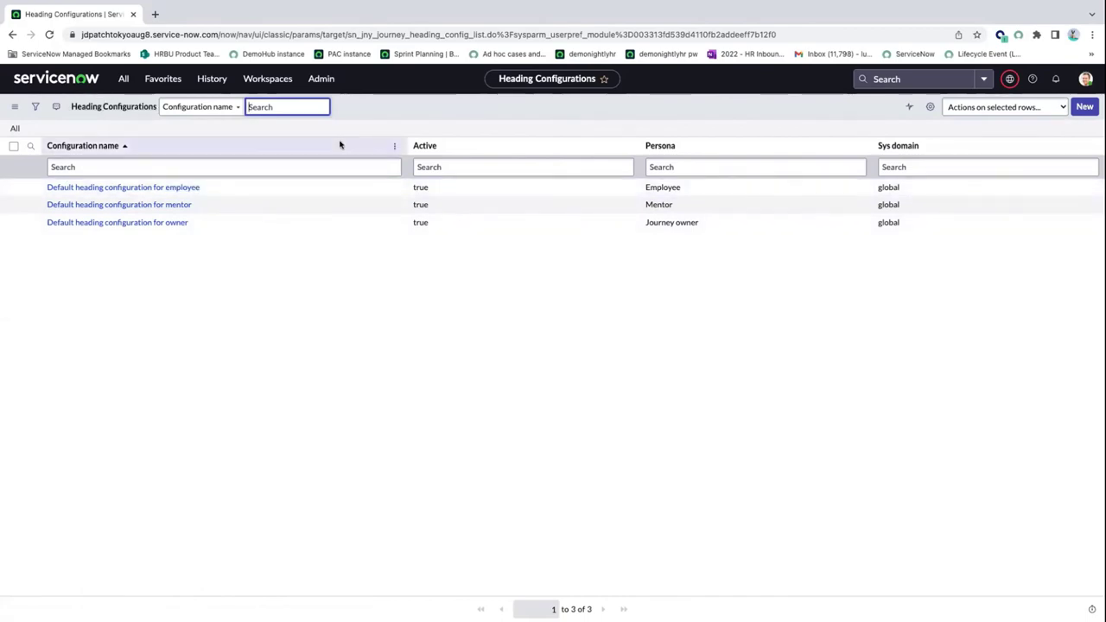
- Switch to the manager's browser window and load the esc portal in that session
mouse_move(176, 6)
click(252, 7)
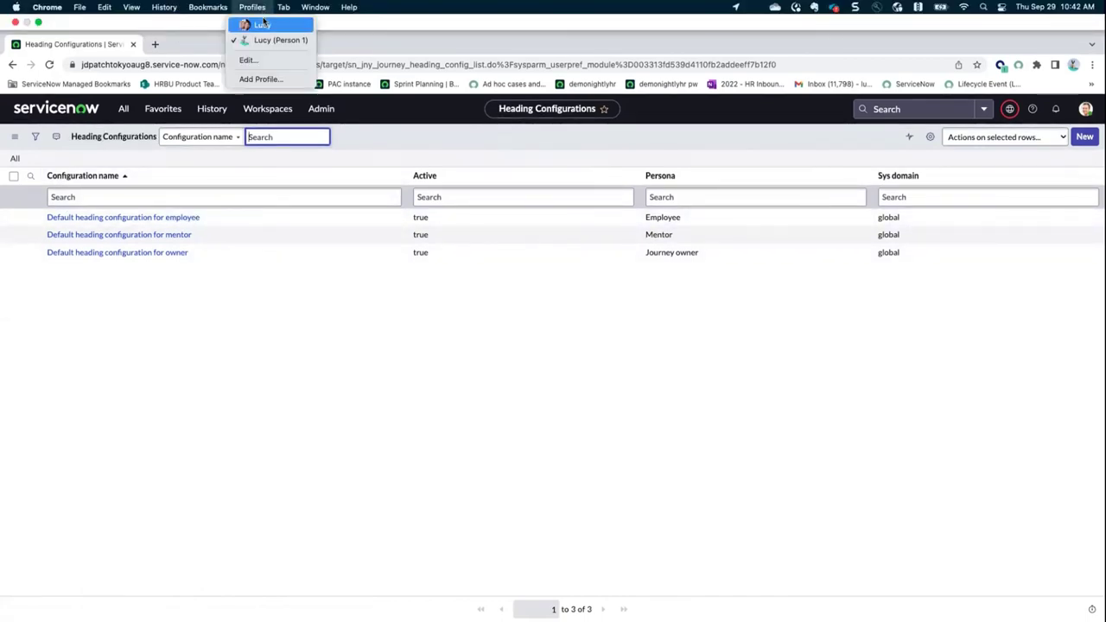
click(261, 24)
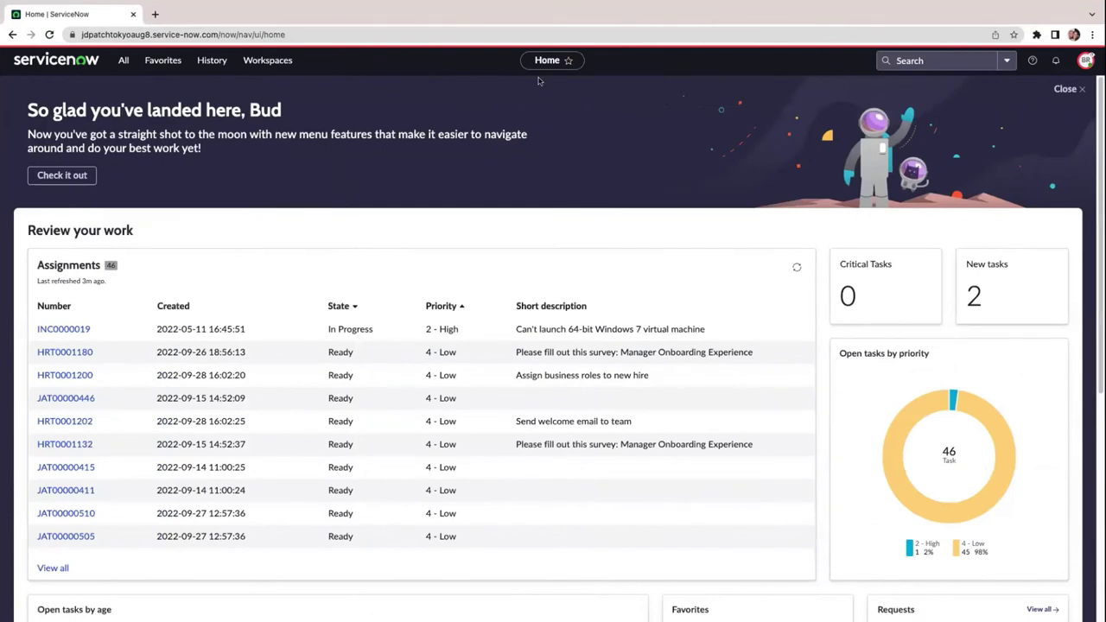
drag(284, 34, 219, 32)
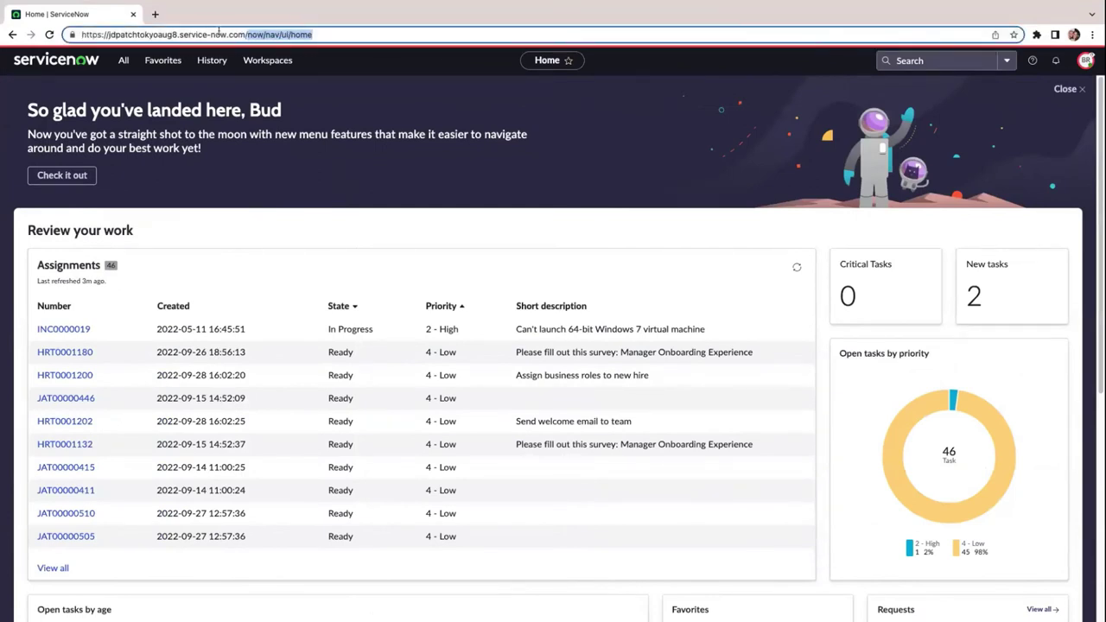
text(esc)
key(Return)
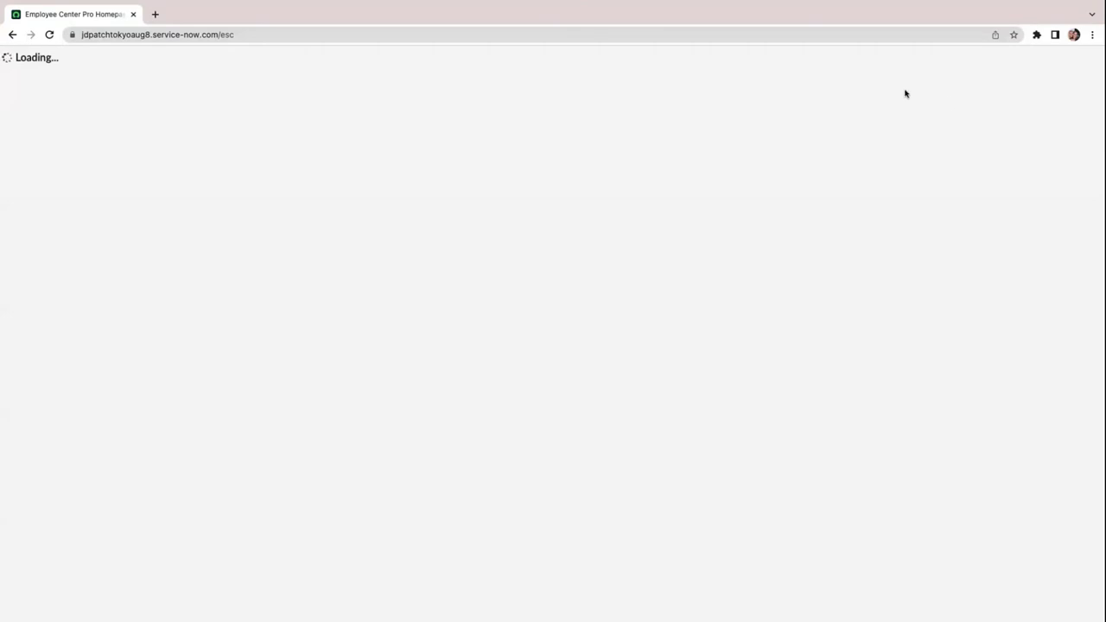
- Open the manager's Journeys page and view the New Hire Journey (Demo) that is on track
click(999, 63)
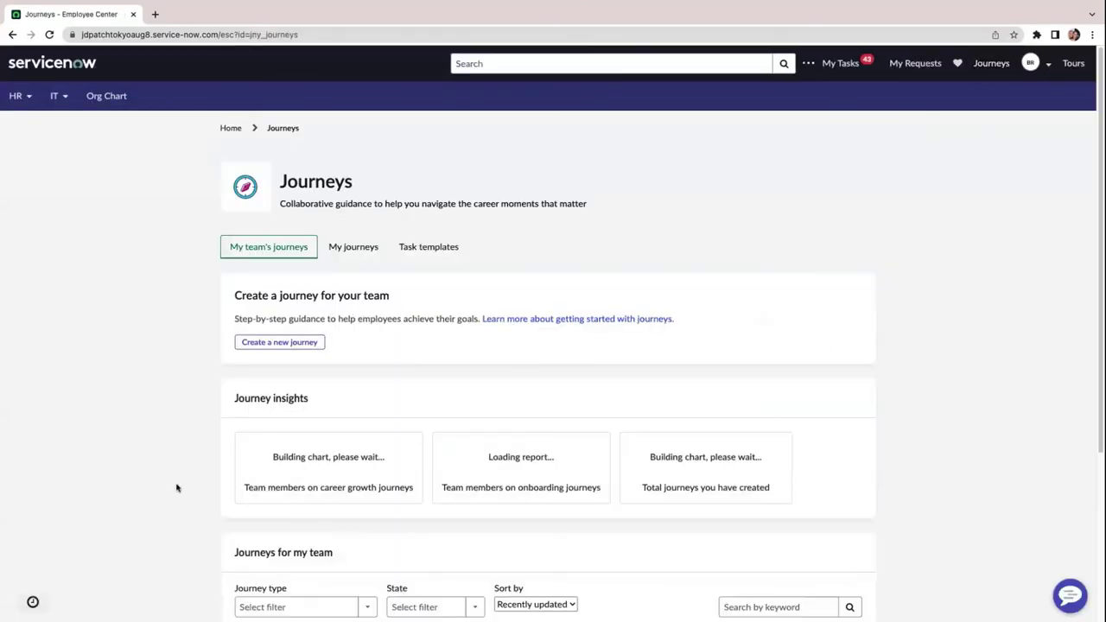
scroll(177, 524, down, 5)
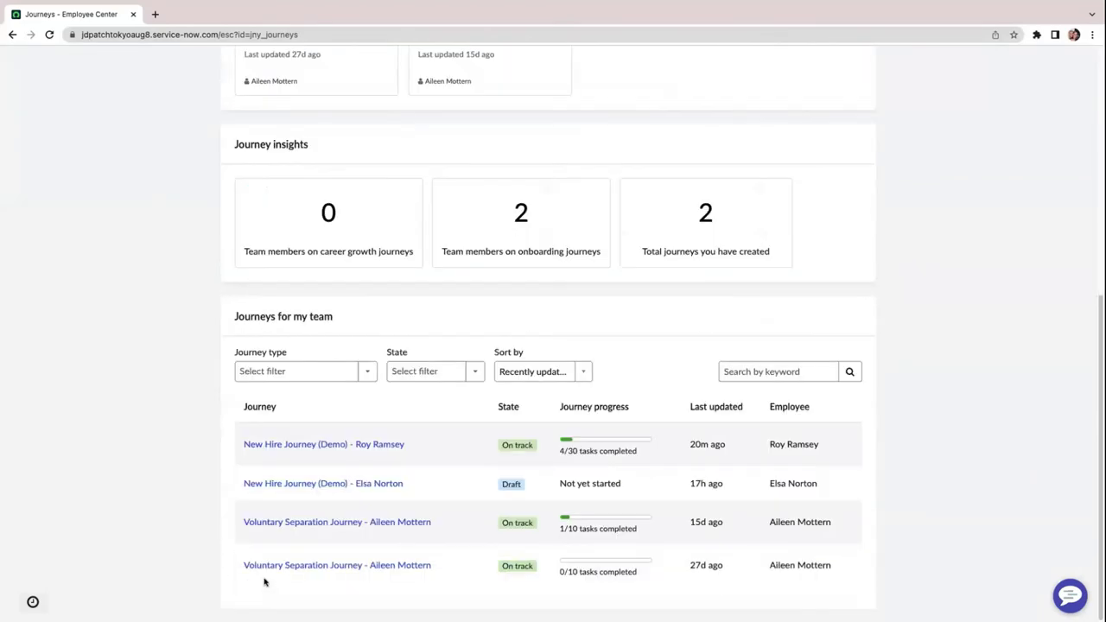
click(303, 444)
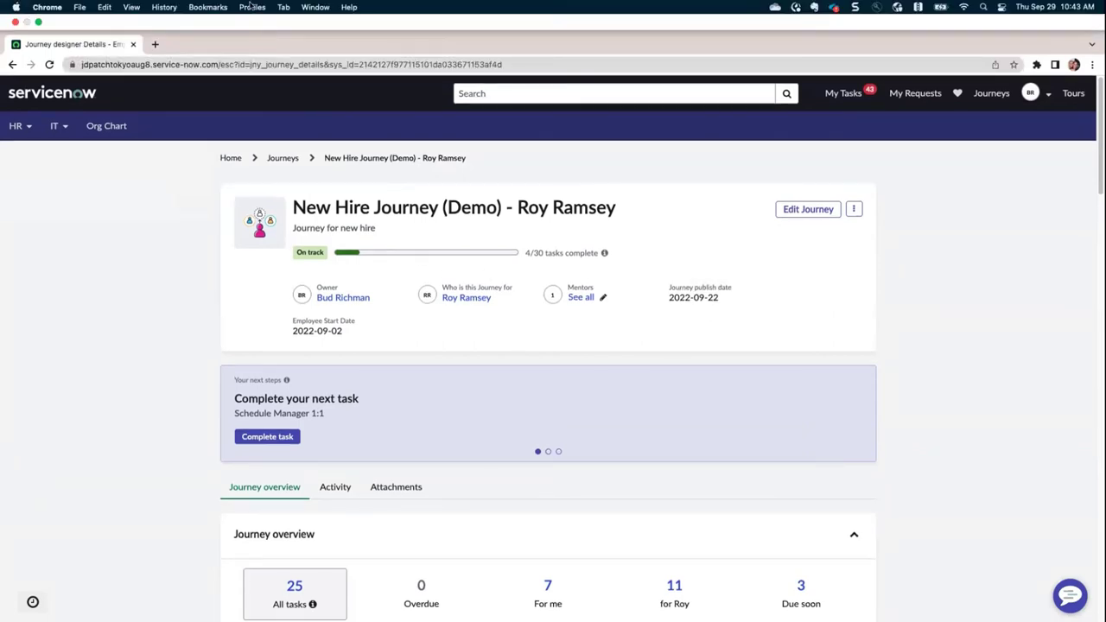
- Return to the administrator's browser window and start a new heading field in Default heading configuration for owner
click(253, 7)
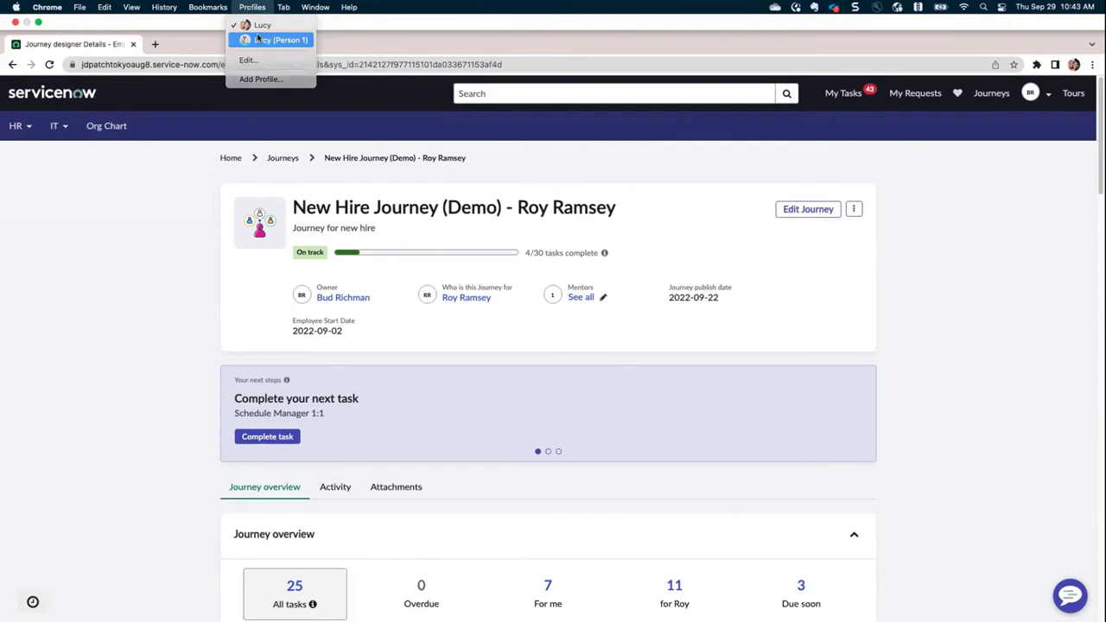
click(268, 40)
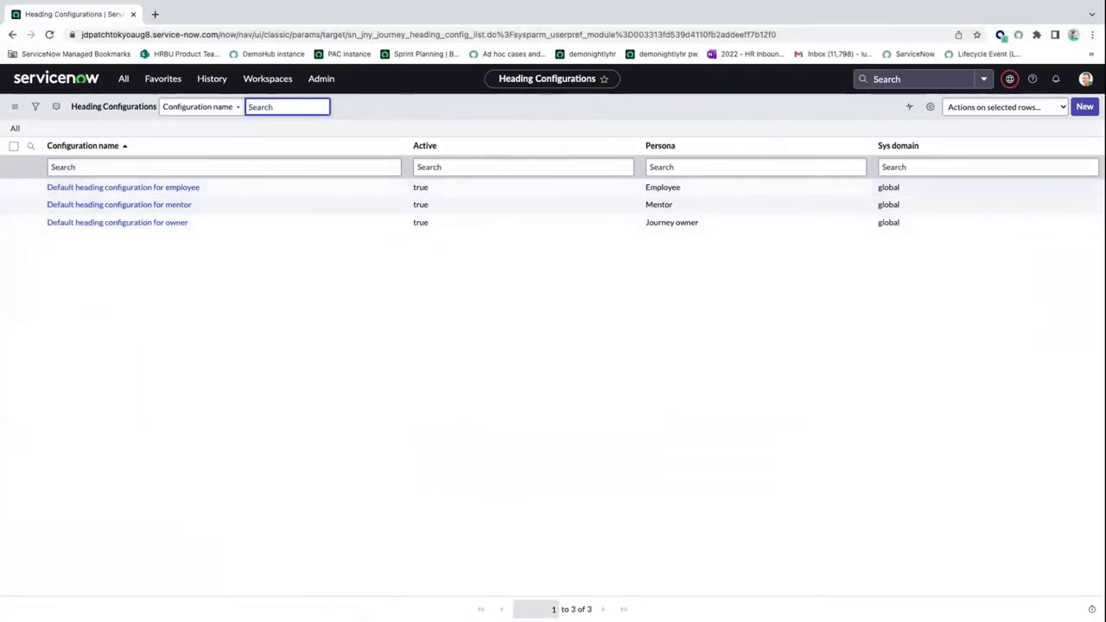
click(146, 223)
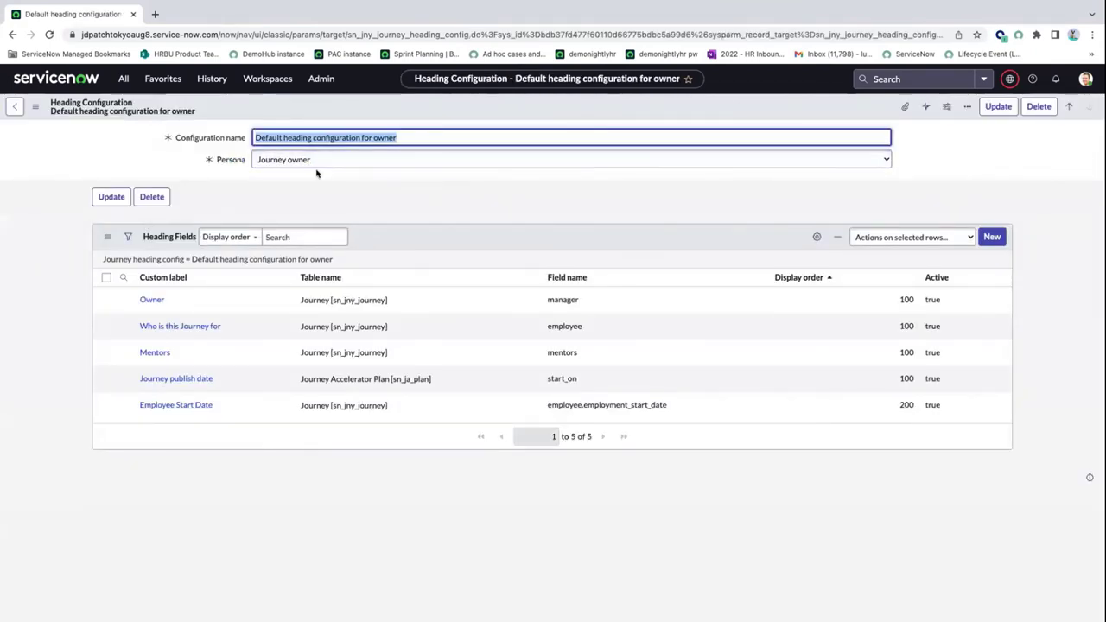
click(990, 237)
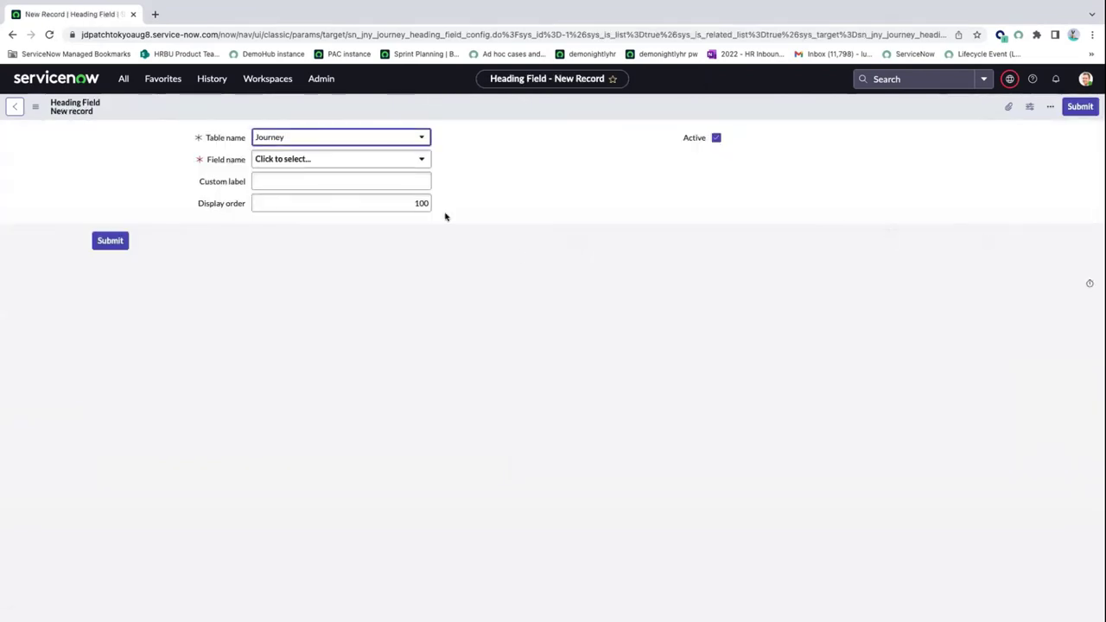
click(336, 159)
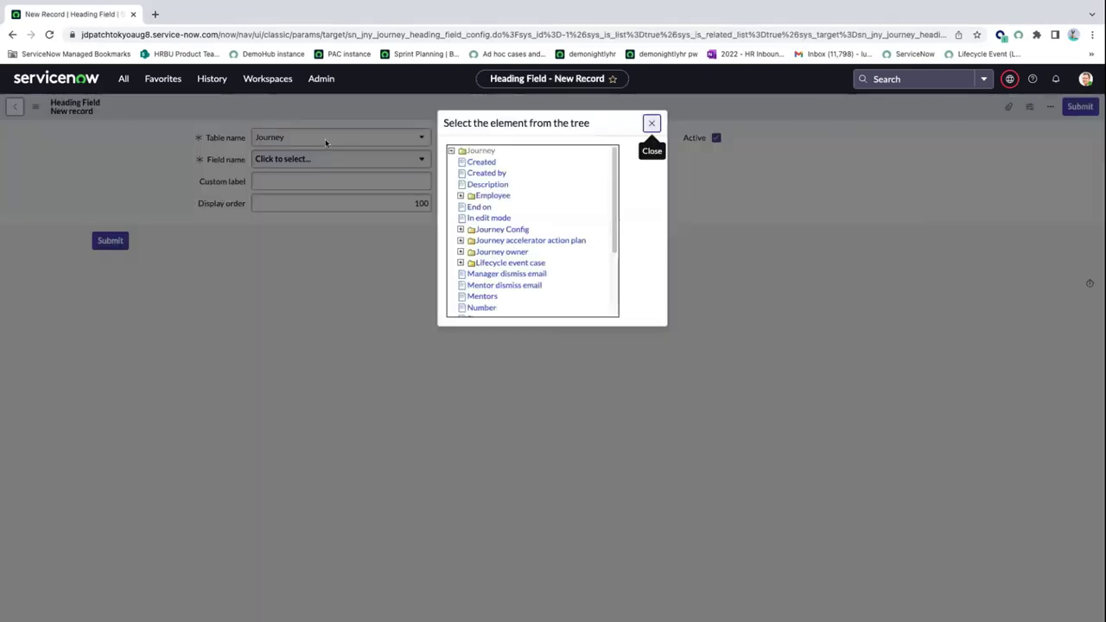
click(655, 122)
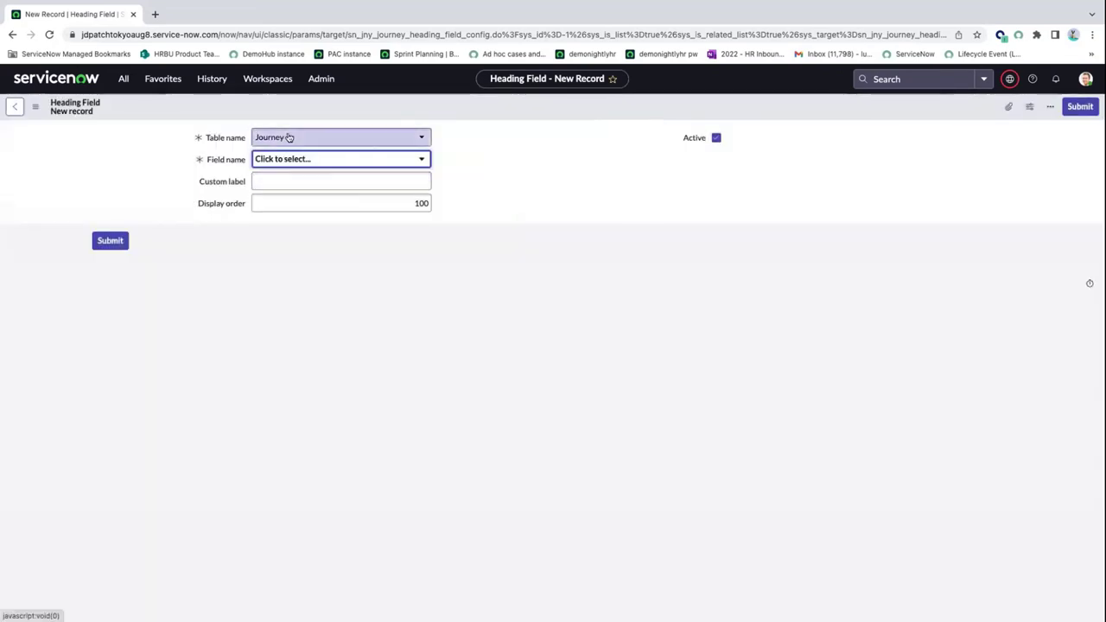
click(288, 136)
scroll(296, 184, up, 1)
text(hr wd)
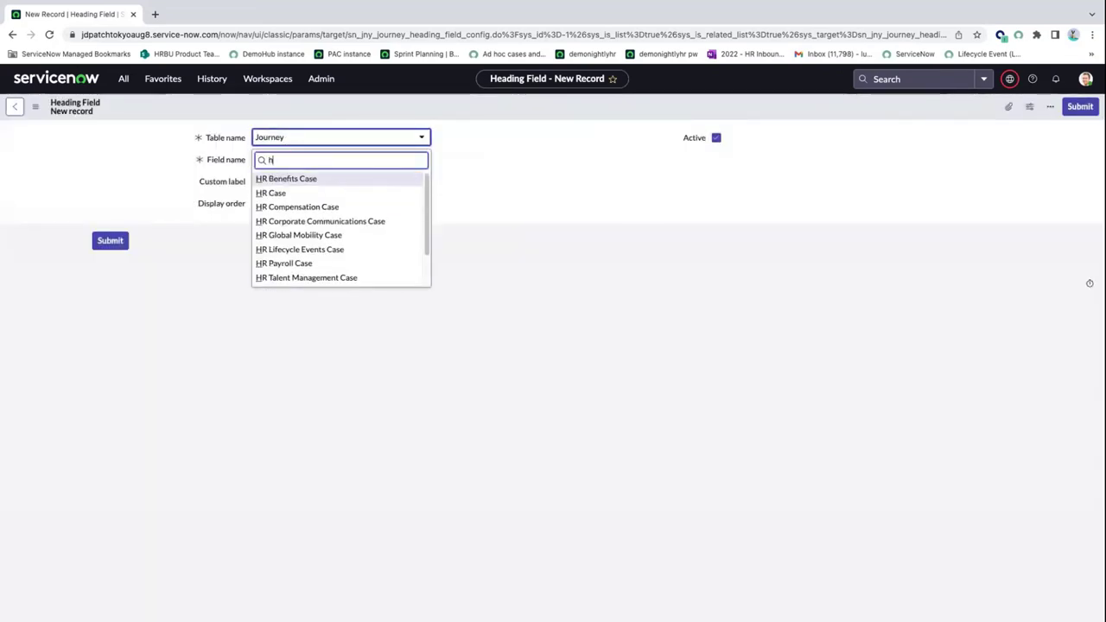
key(BackSpace)
key(BackSpace)
key(BackSpace)
text(pr)
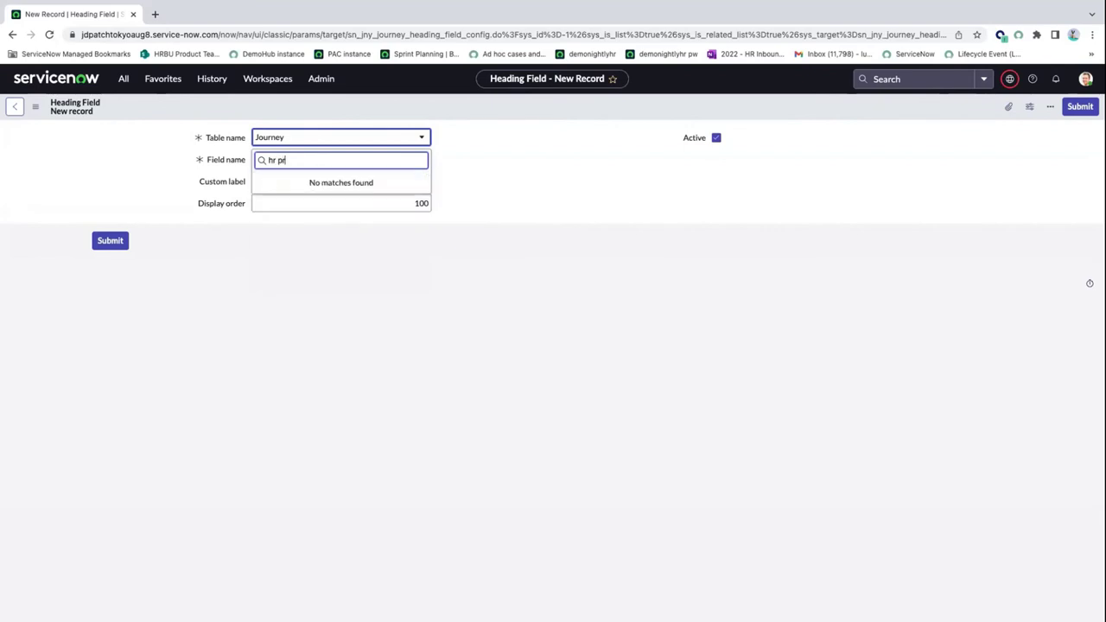
key(BackSpace)
key(BackSpace)
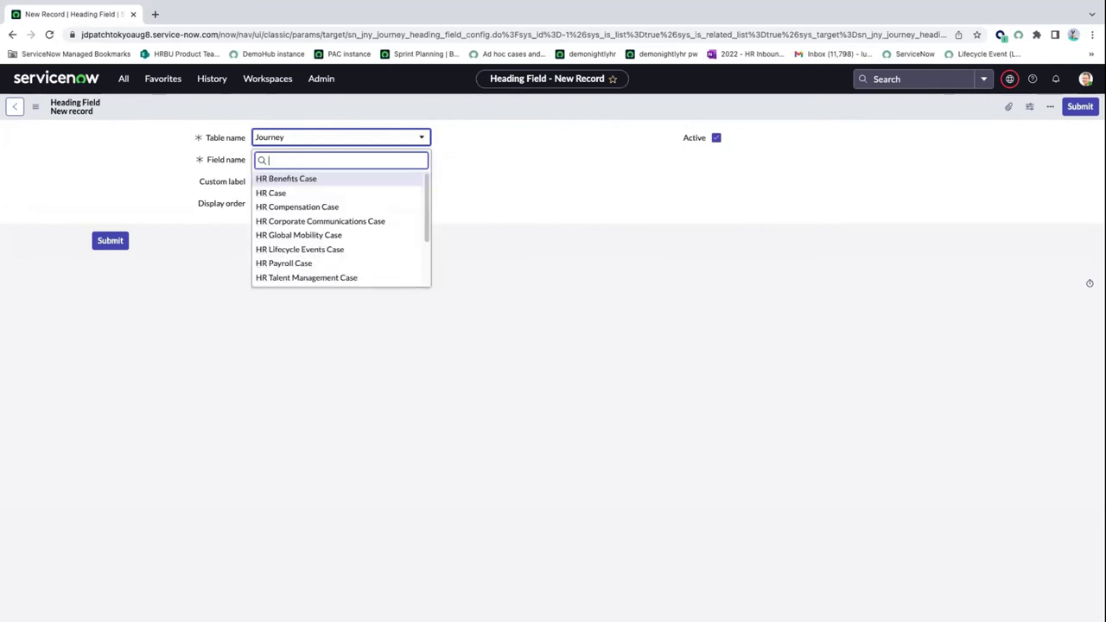
click(300, 138)
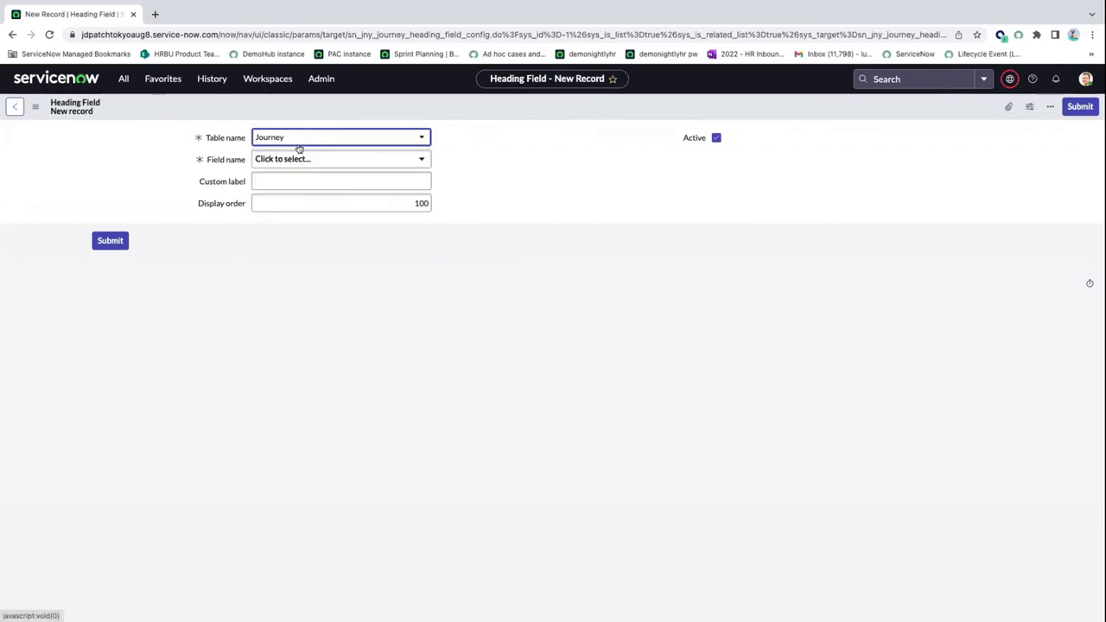
- Set the new heading field's field name to Primary job under Employee in the Journey table
click(296, 161)
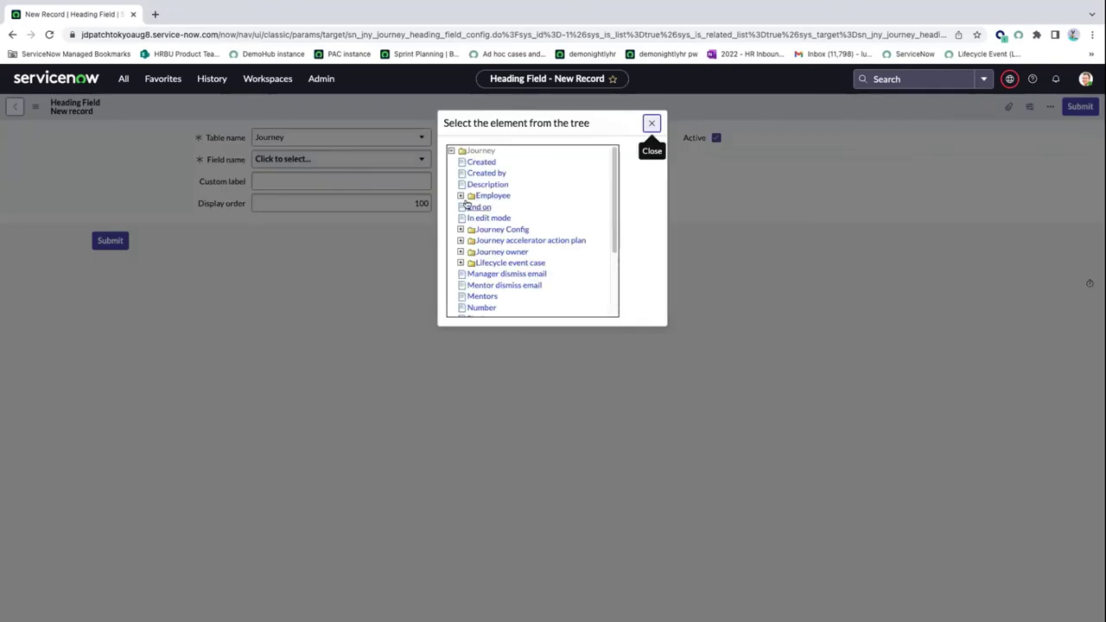
click(461, 196)
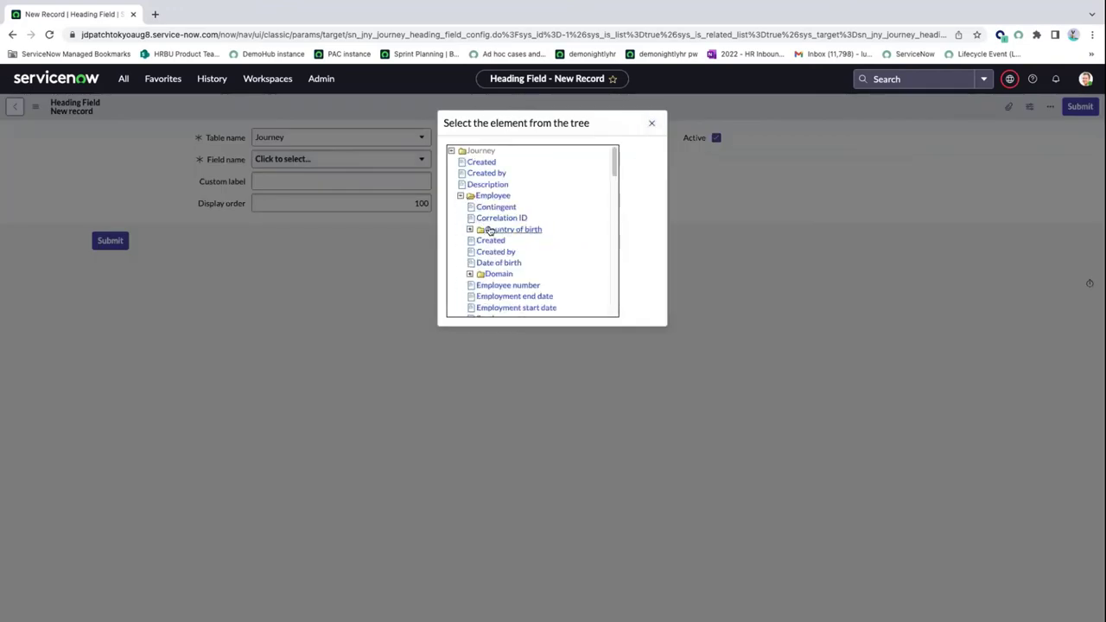
scroll(499, 292, down, 5)
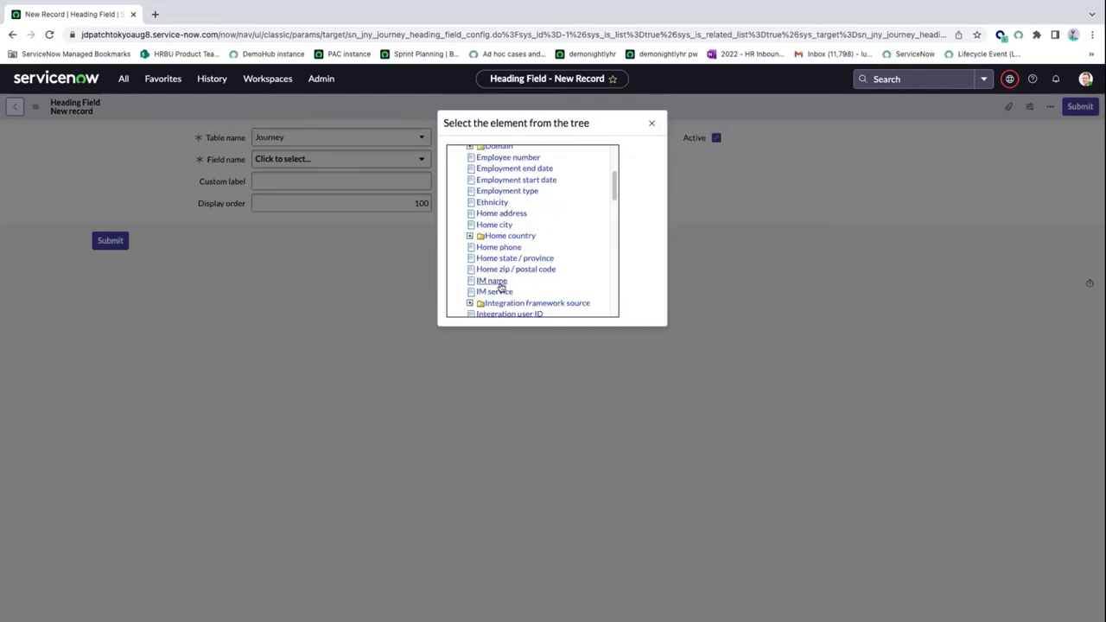
scroll(499, 292, down, 3)
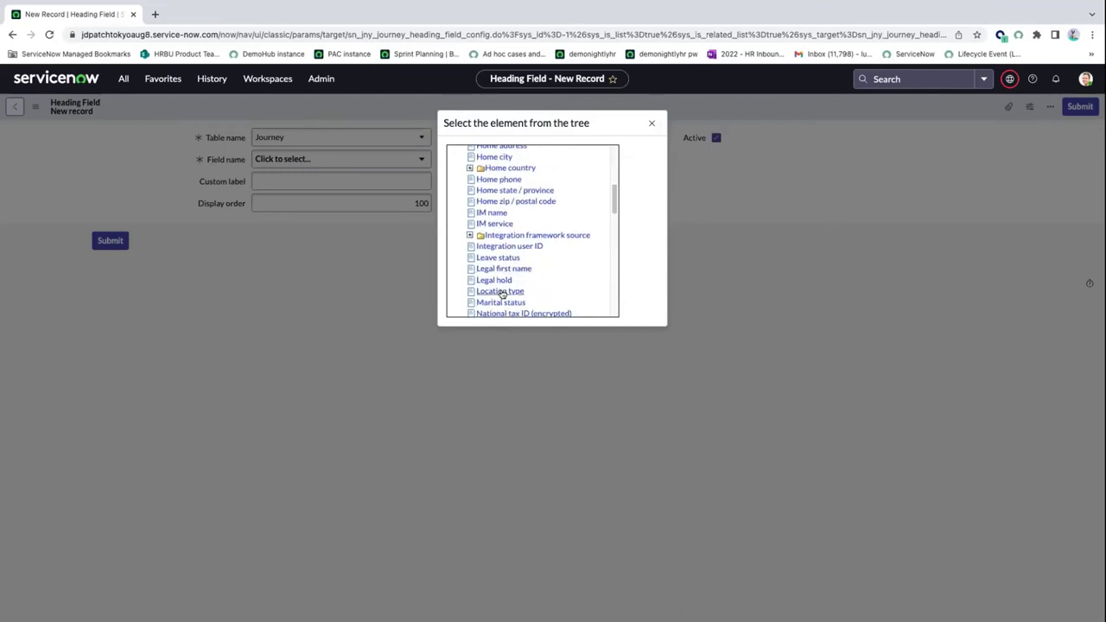
scroll(501, 294, down, 1)
scroll(506, 278, down, 3)
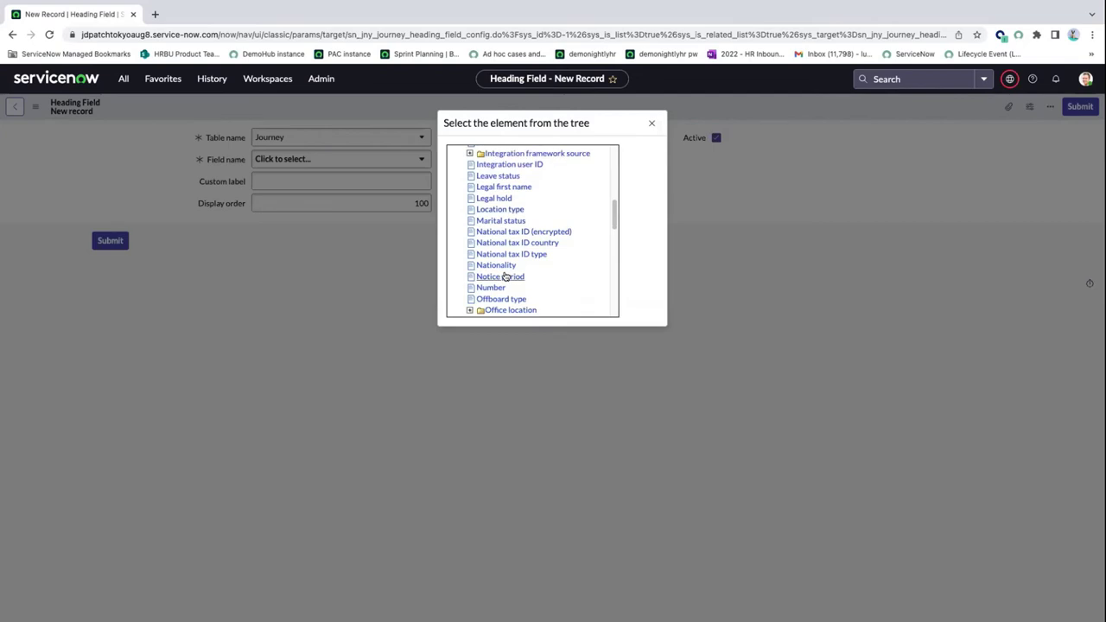
scroll(506, 285, down, 3)
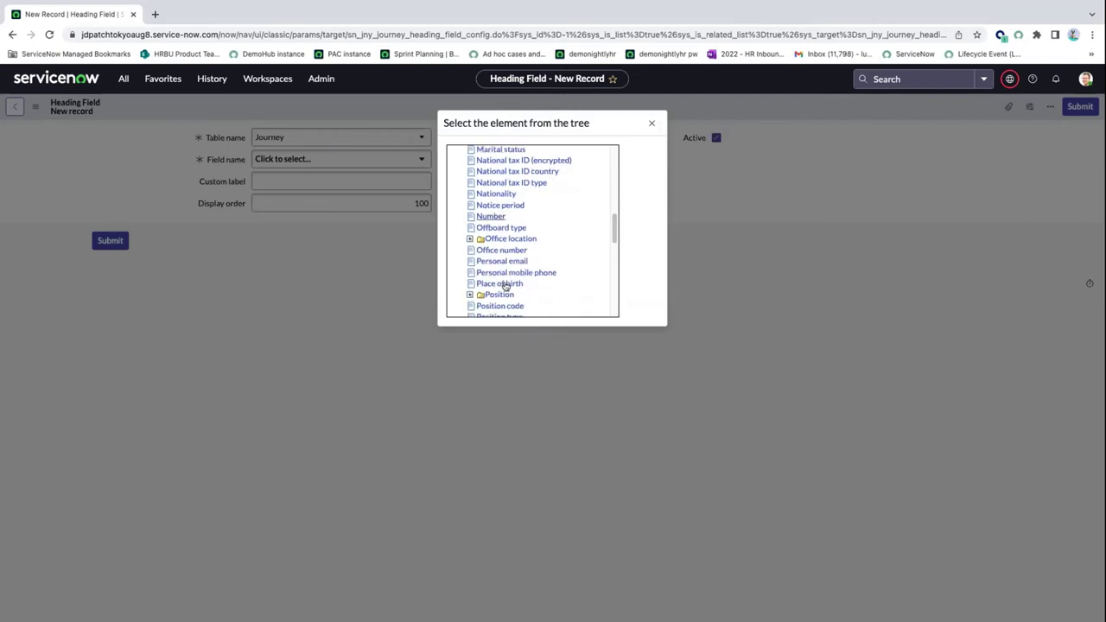
scroll(505, 287, down, 4)
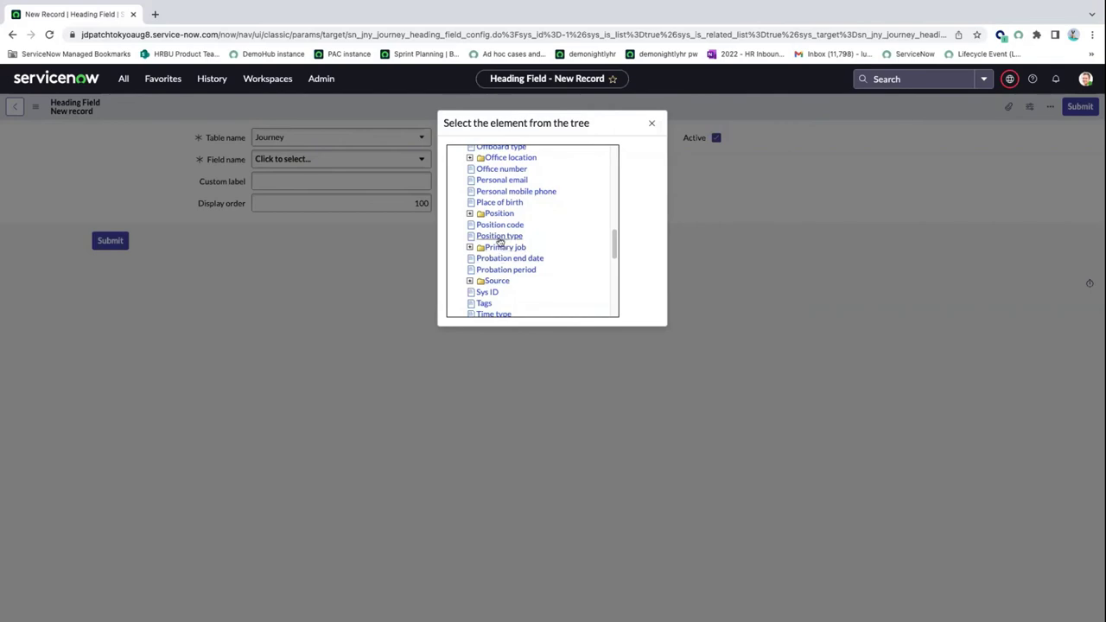
scroll(501, 247, down, 3)
scroll(497, 243, down, 2)
scroll(495, 244, up, 4)
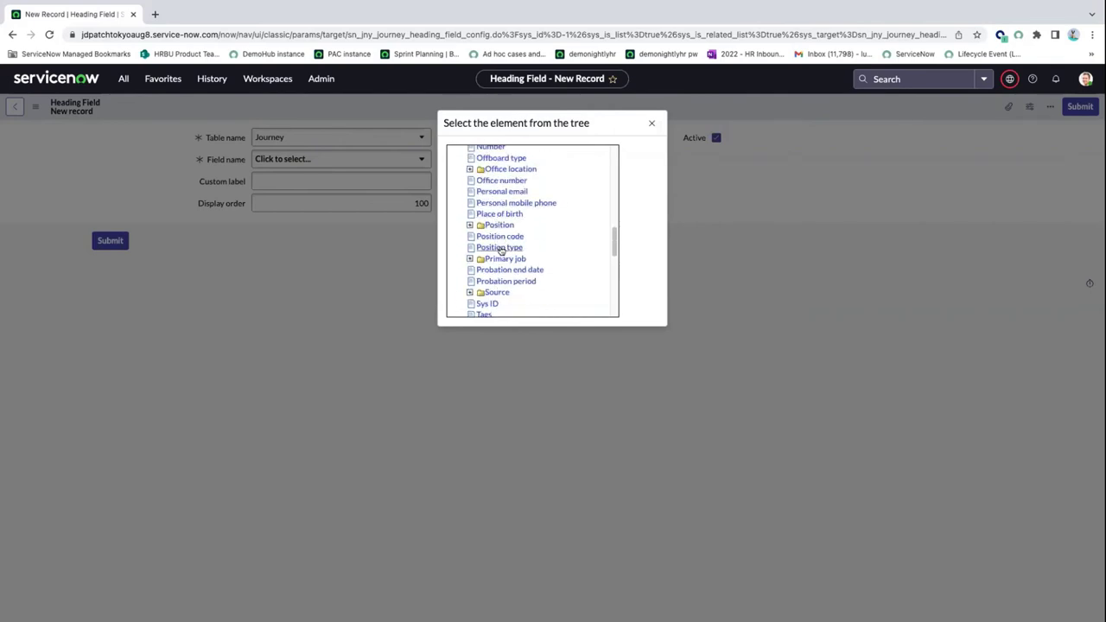
click(503, 259)
- Give the new heading field the custom label Primary Job and submit the record
click(291, 181)
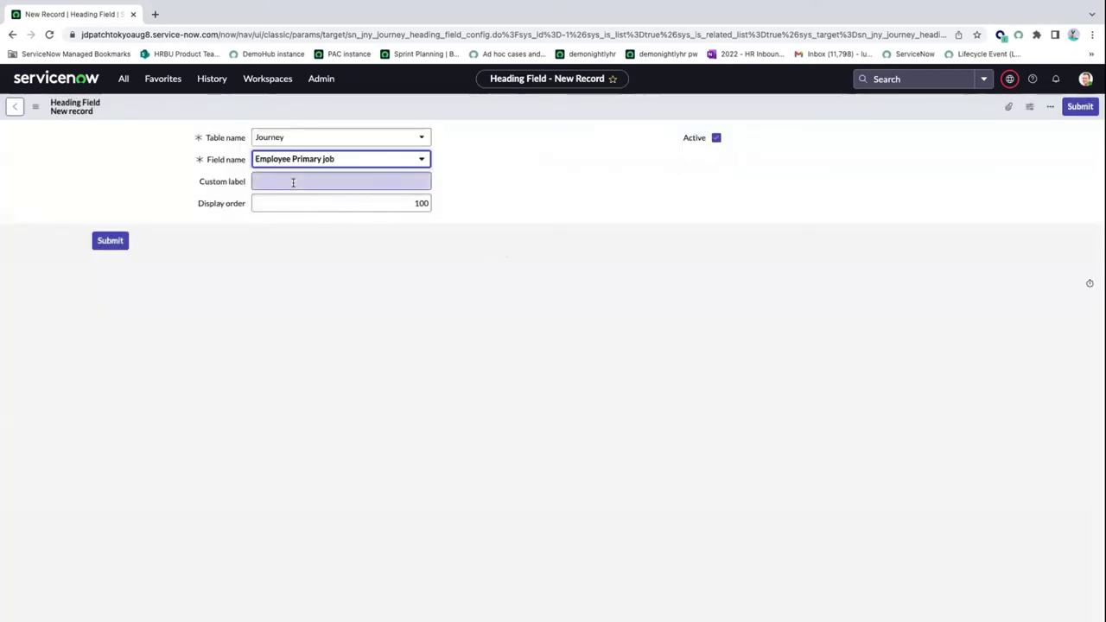
text(Primary)
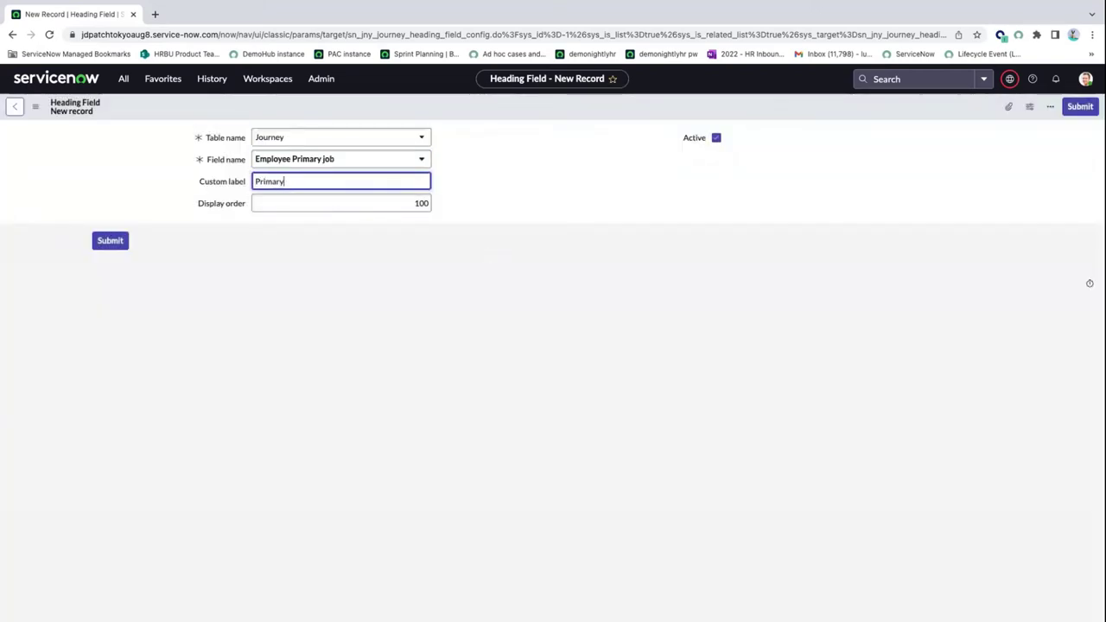
text( Job)
click(108, 242)
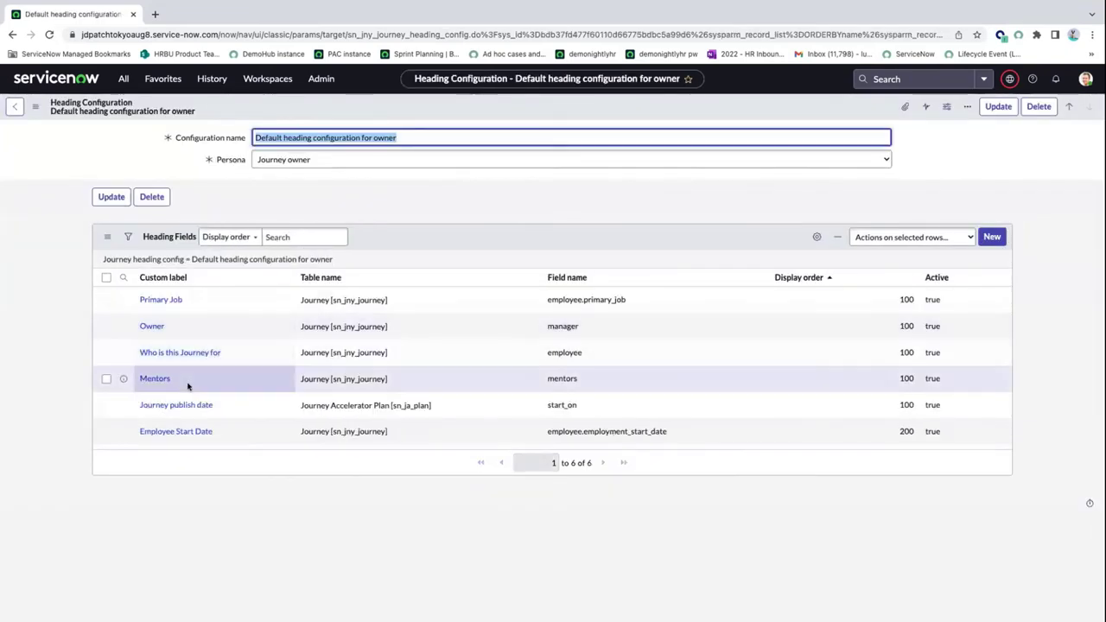
- Change the custom label of the Mentors heading field to Buddy and save the record
click(152, 380)
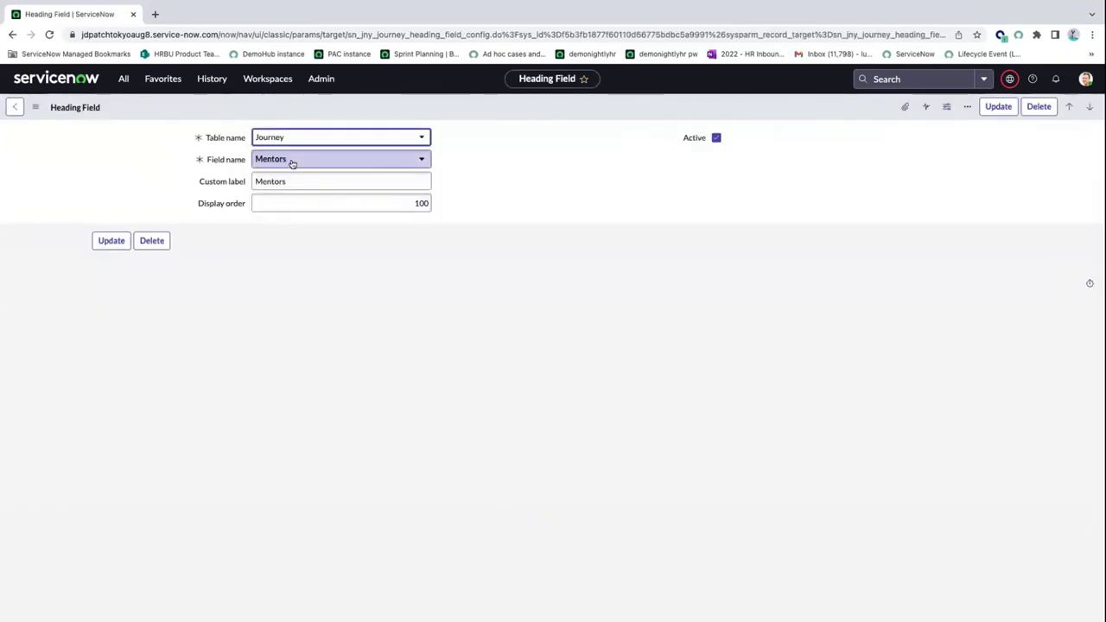
double_click(292, 182)
text(Buddy)
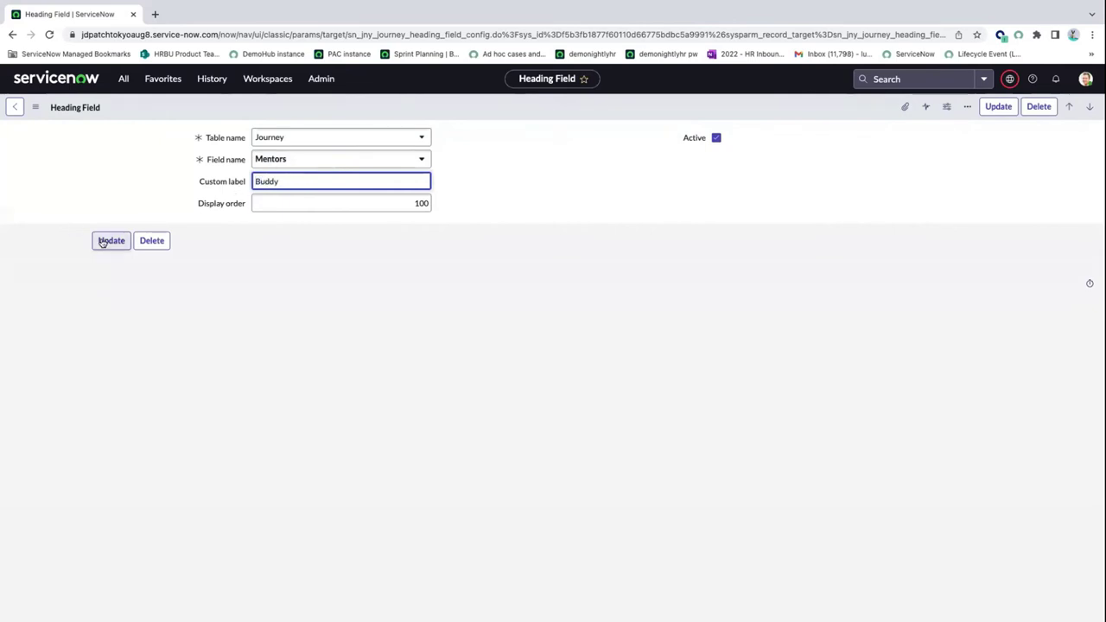
click(110, 241)
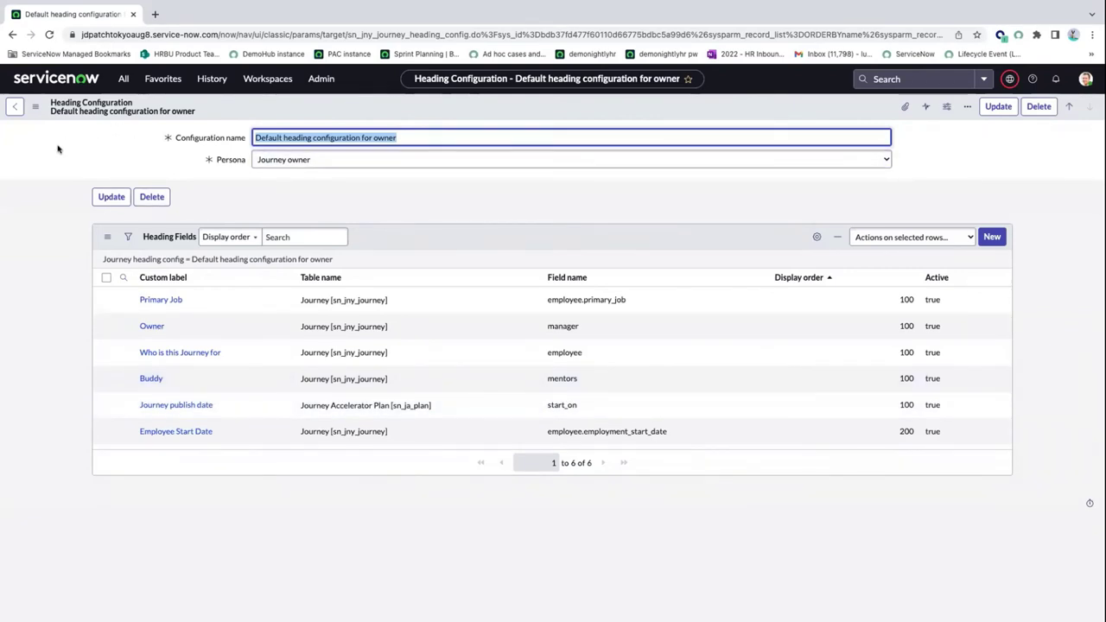
- Open the Sales Employee Plan Configuration (Demo) record from the Journey Accelerator plan configurations
click(121, 79)
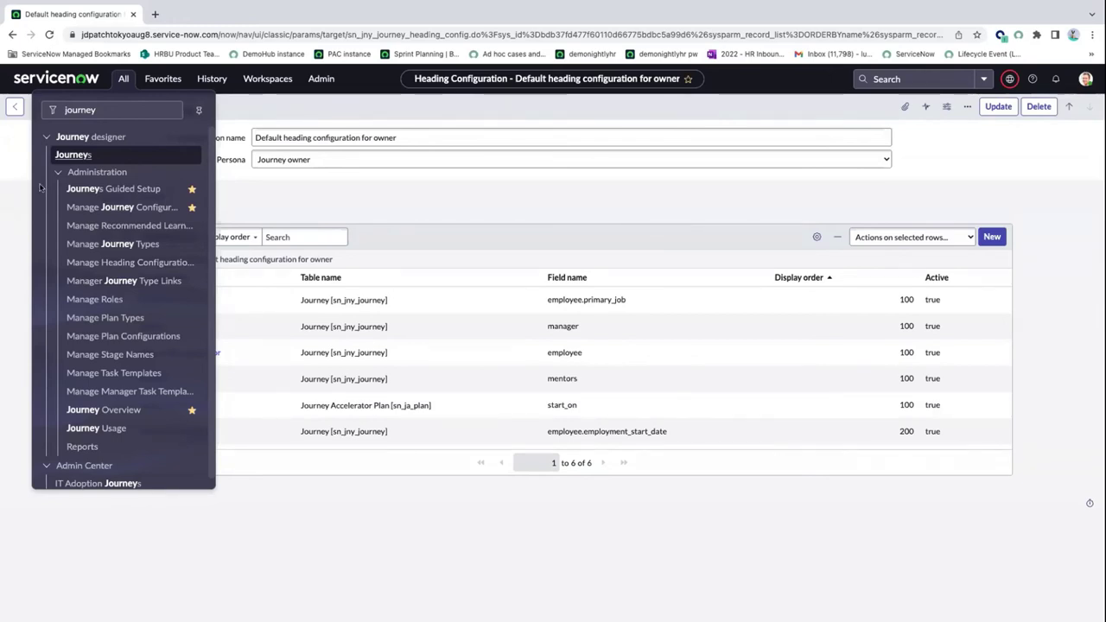
click(97, 102)
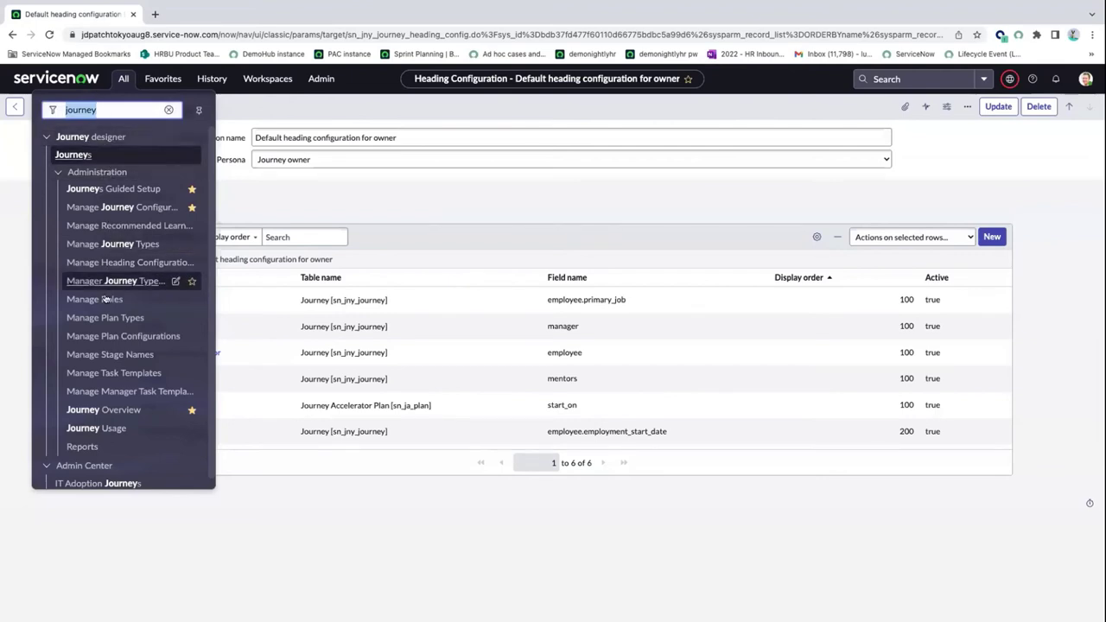
click(107, 338)
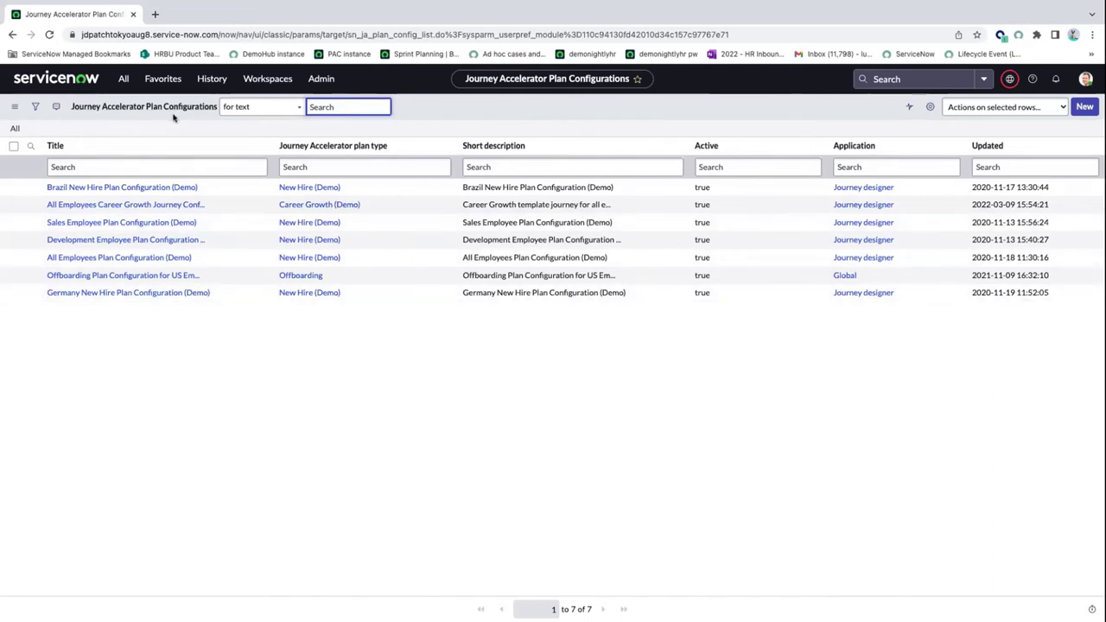
click(79, 223)
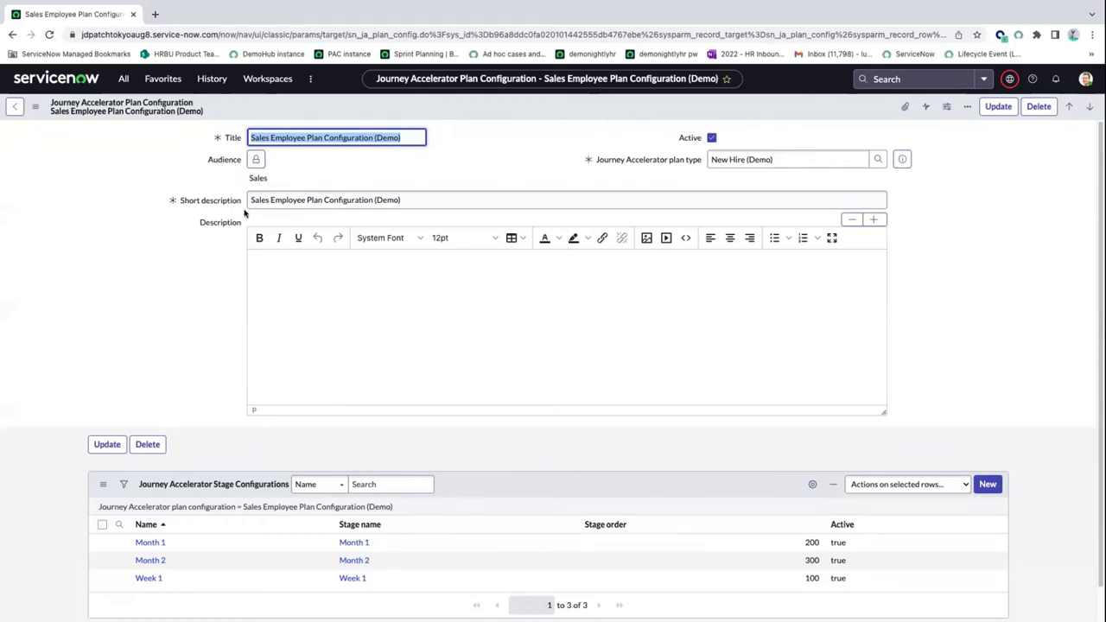
- Check the plan configuration's Journey Accelerator plan type and open its Week 1 stage configuration
mouse_move(687, 165)
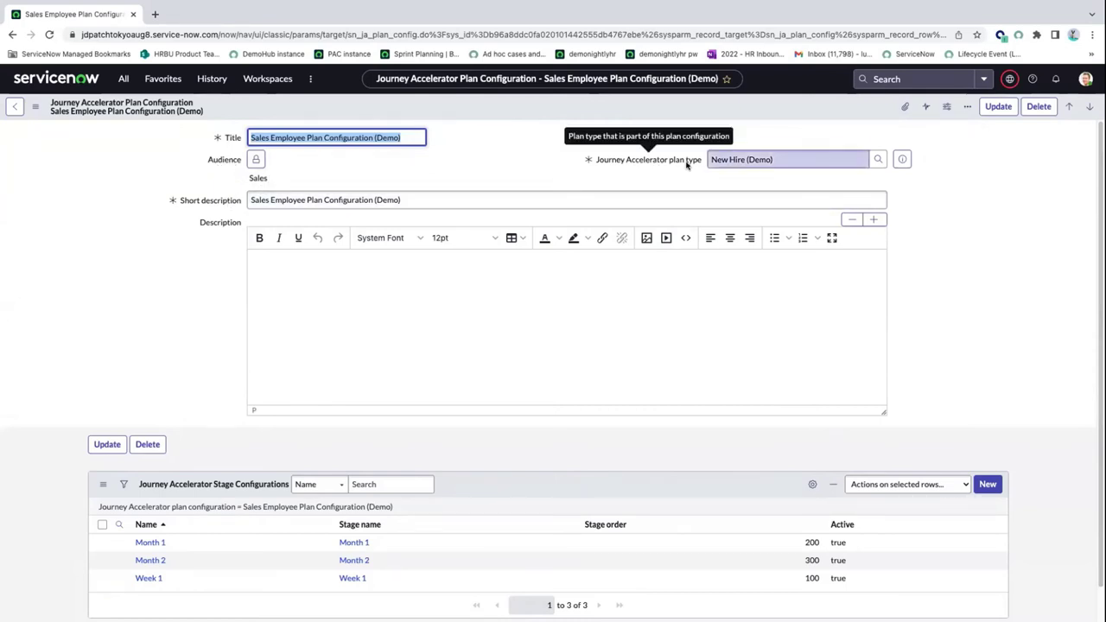
click(796, 160)
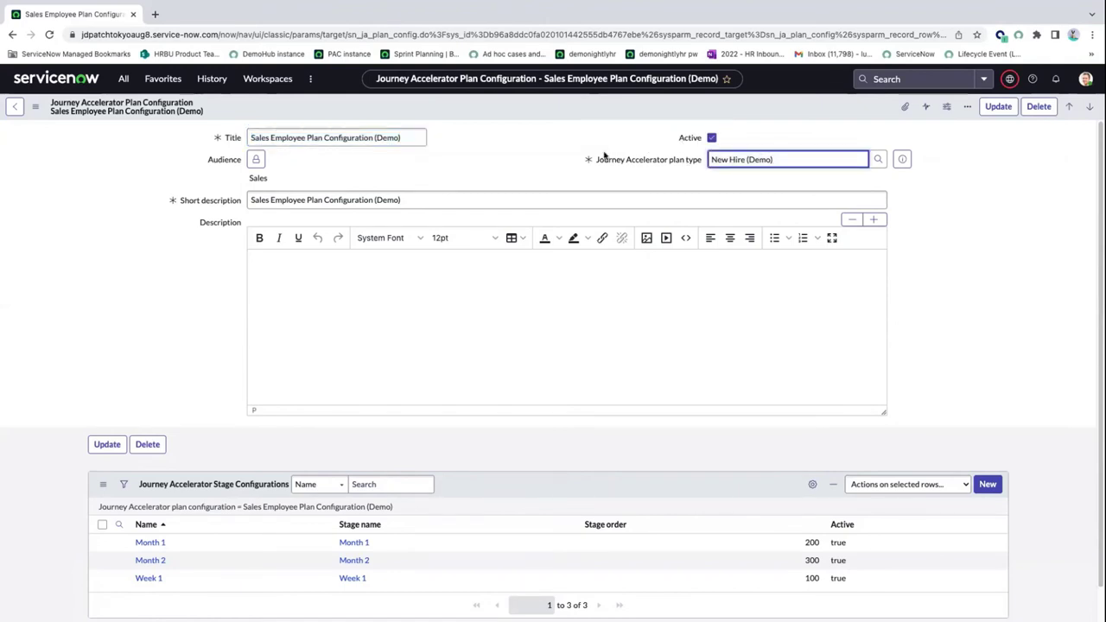
scroll(241, 468, down, 1)
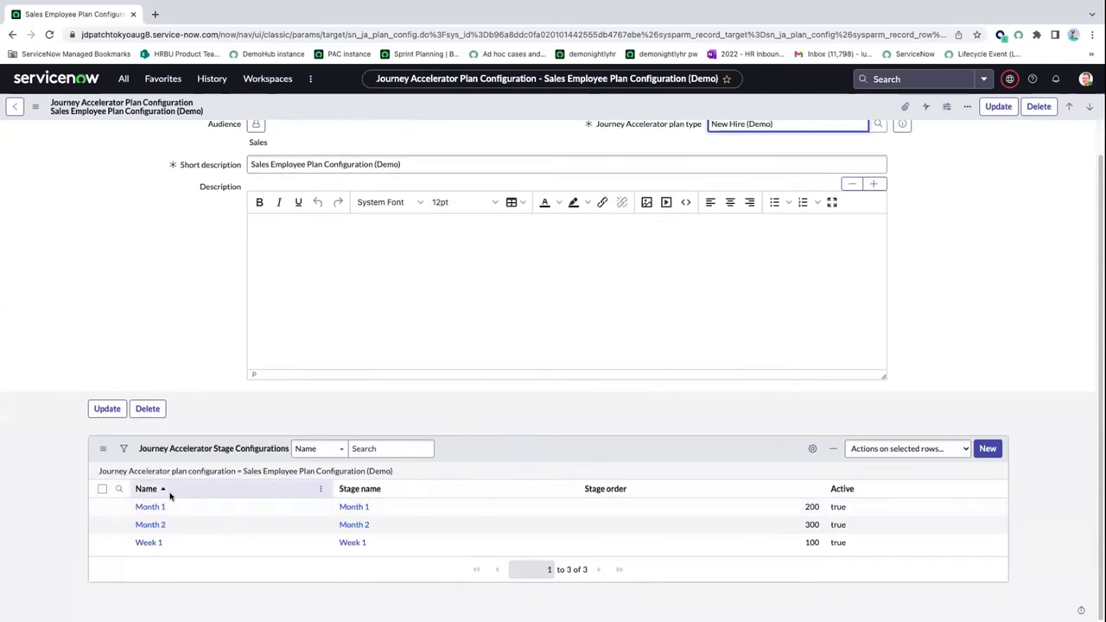
click(148, 543)
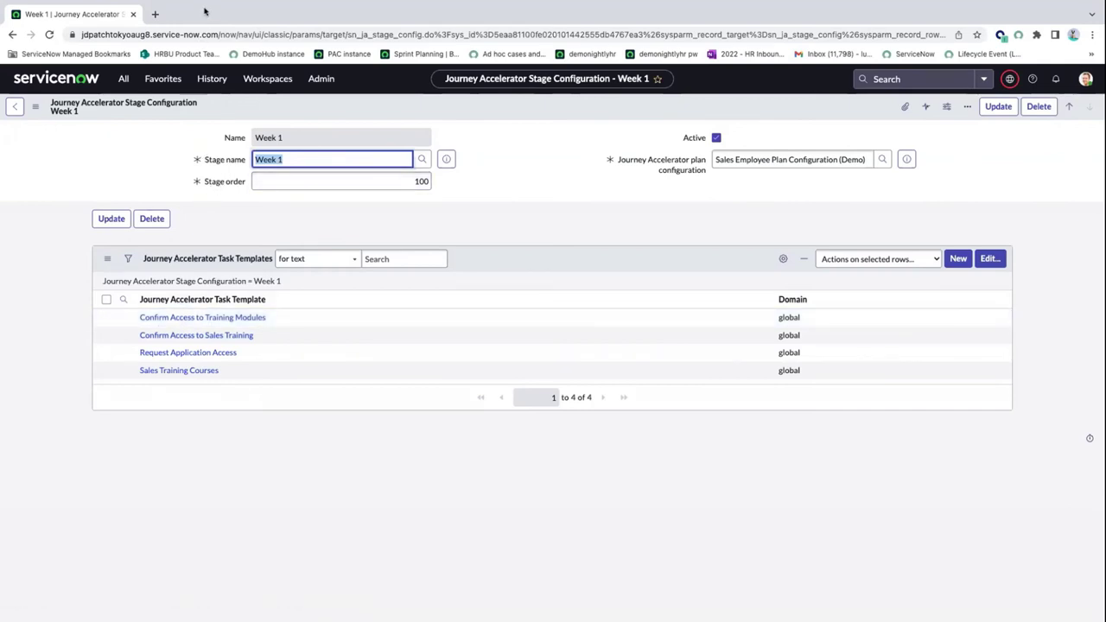
- Switch to the journey owner's browser window and show the Start onboarding stage's tasks in the new hire journey
mouse_move(196, 5)
click(253, 6)
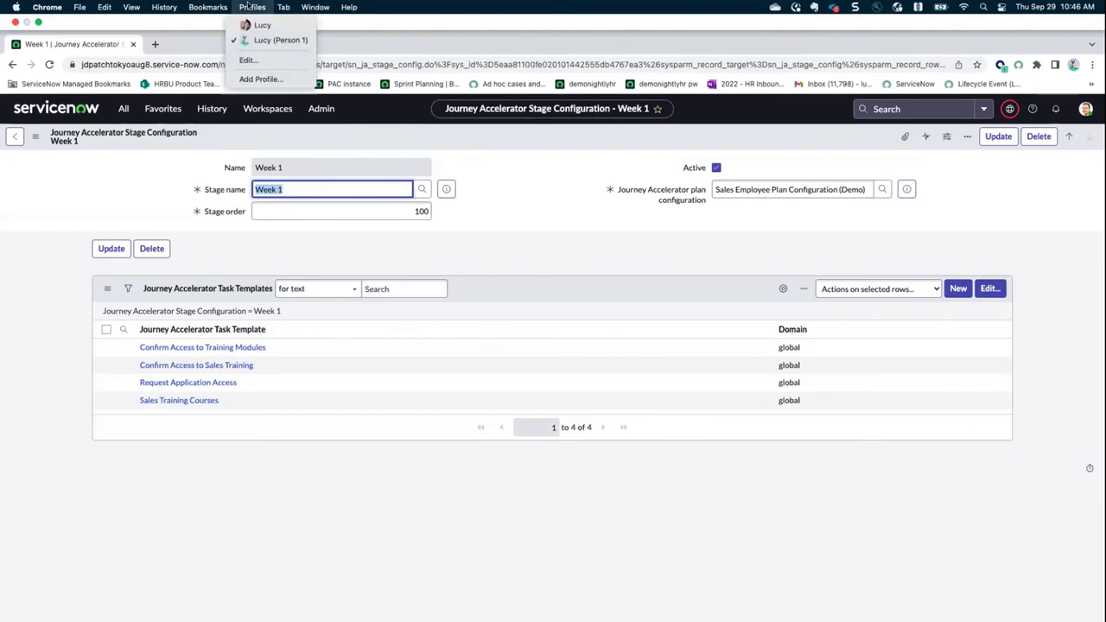
click(259, 24)
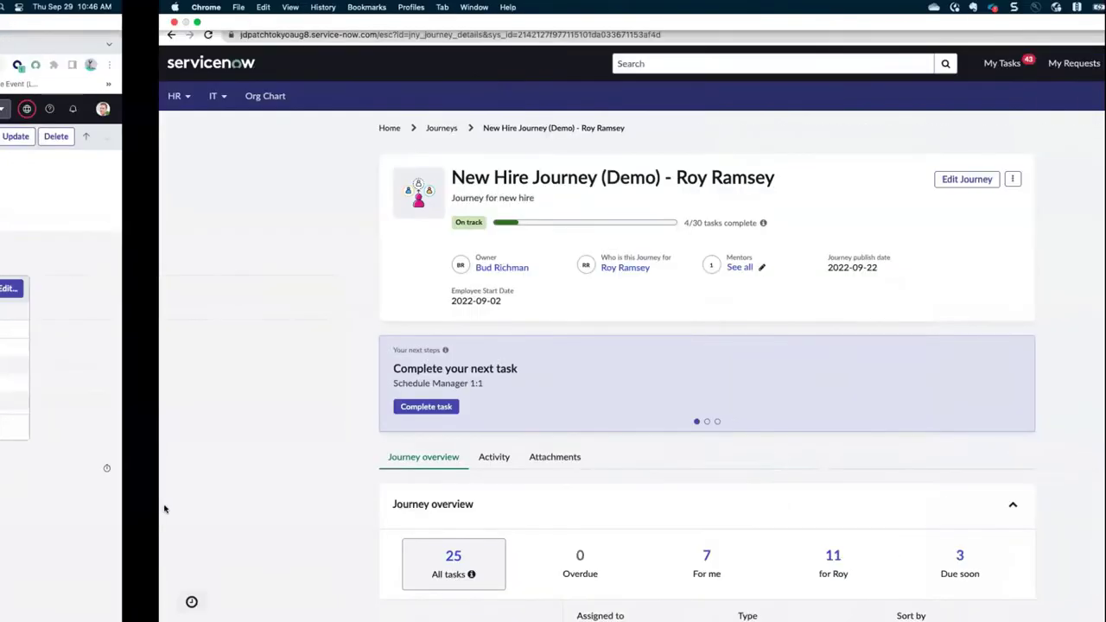
scroll(165, 519, down, 10)
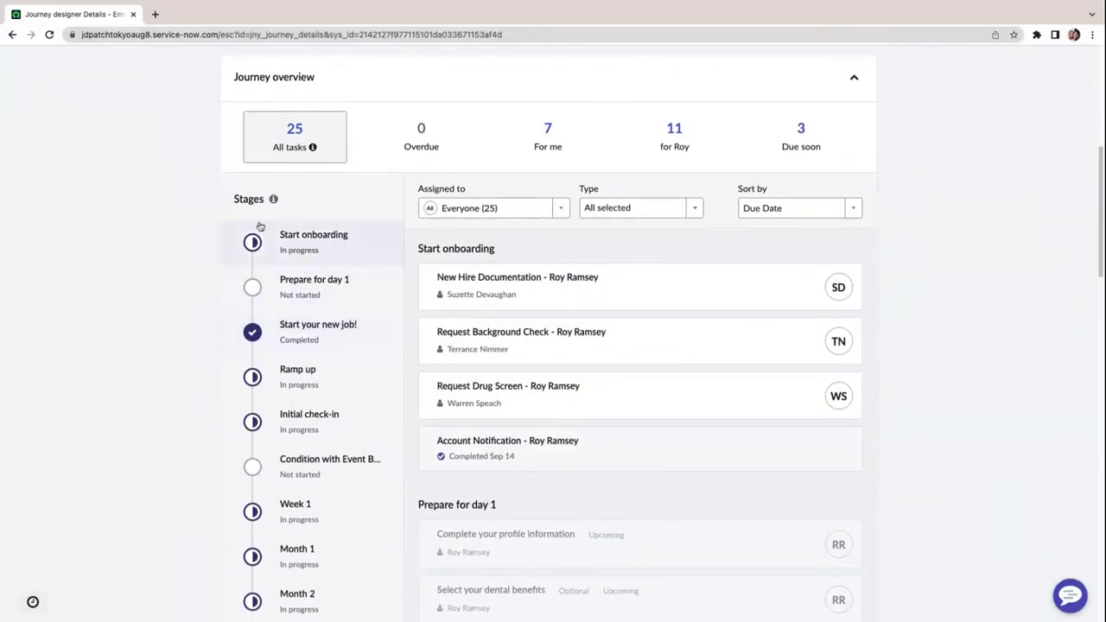
click(304, 237)
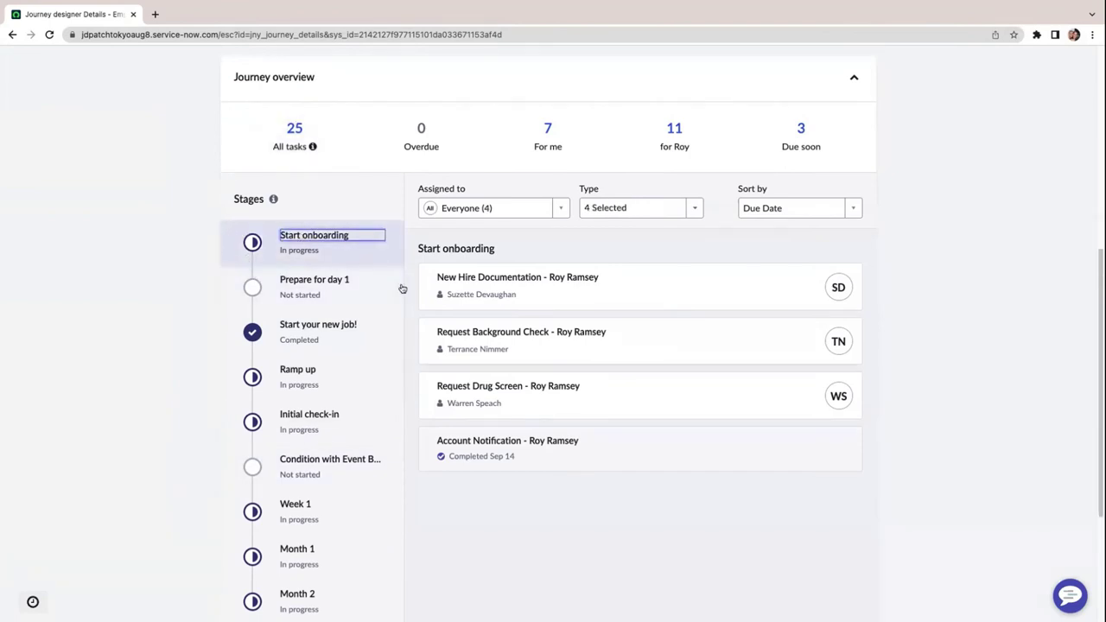
- Show the Week 1 stage of the new hire journey and examine its tasks and the list of stages
scroll(541, 312, down, 1)
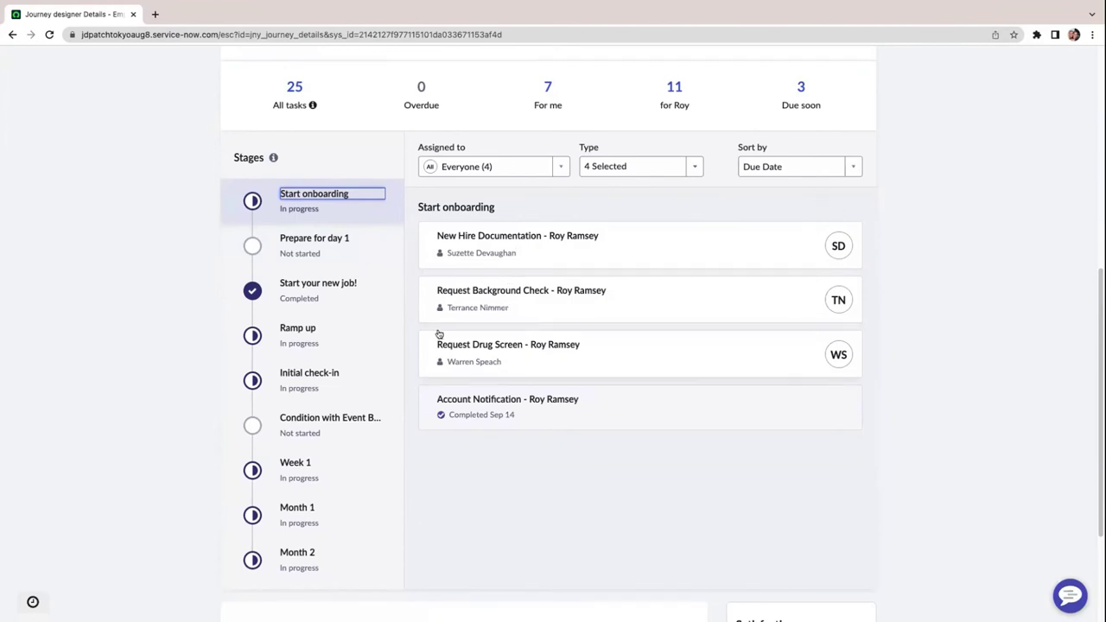
scroll(311, 388, down, 1)
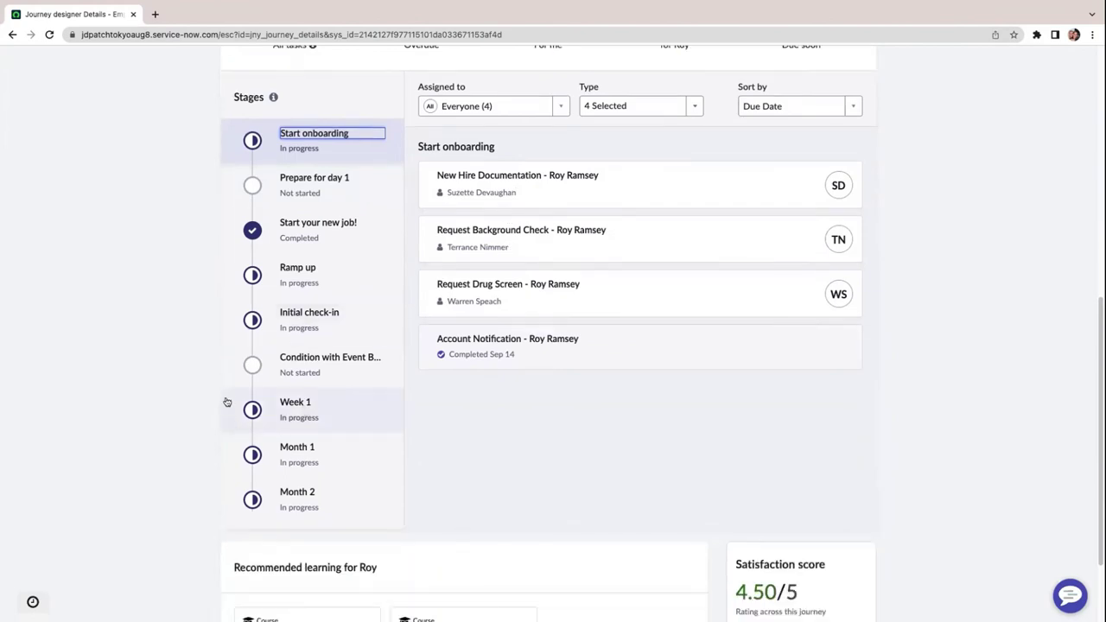
click(309, 421)
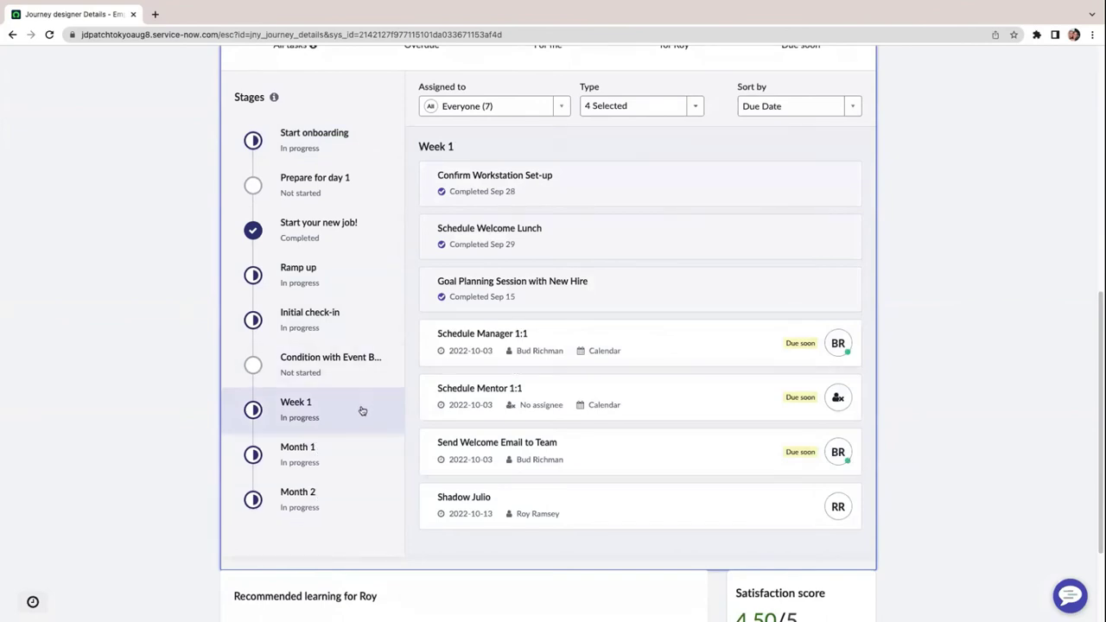
scroll(363, 413, up, 1)
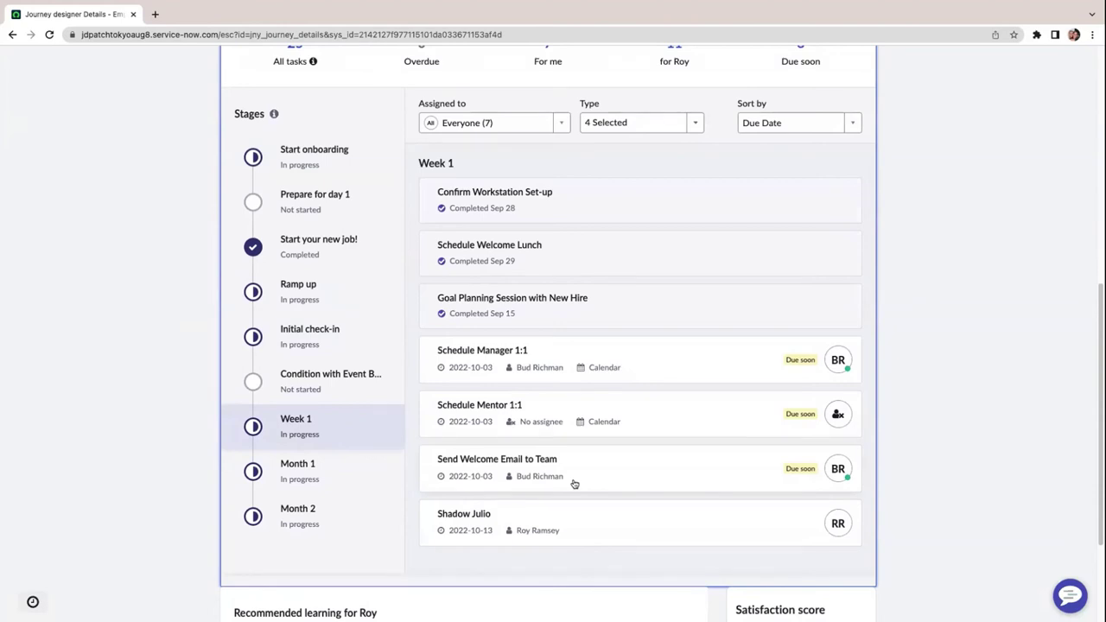
scroll(566, 298, down, 1)
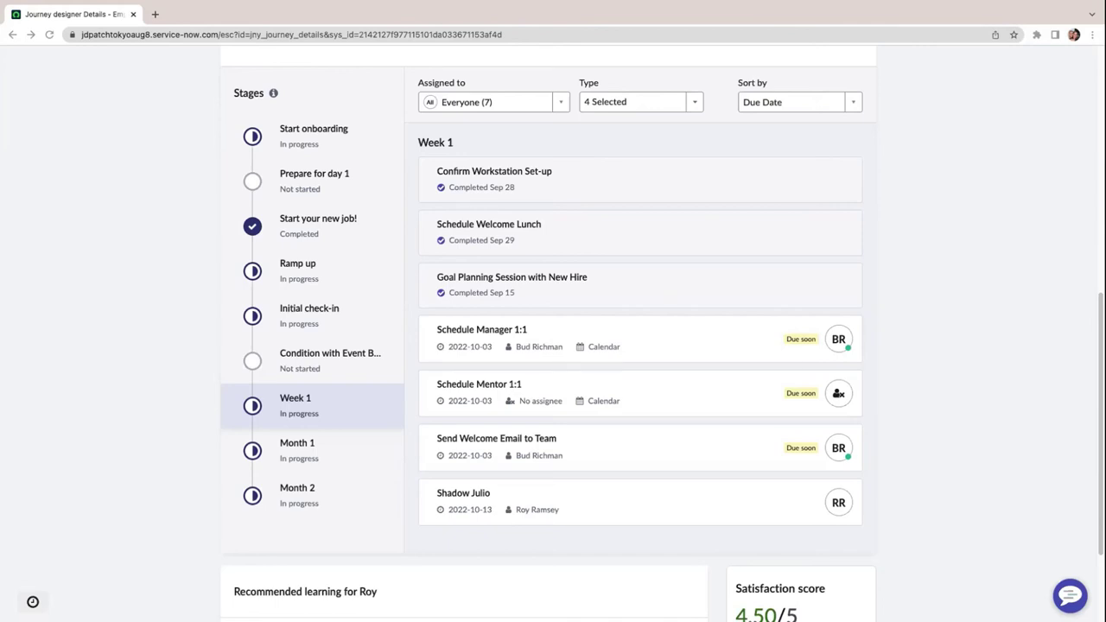
scroll(967, 366, up, 3)
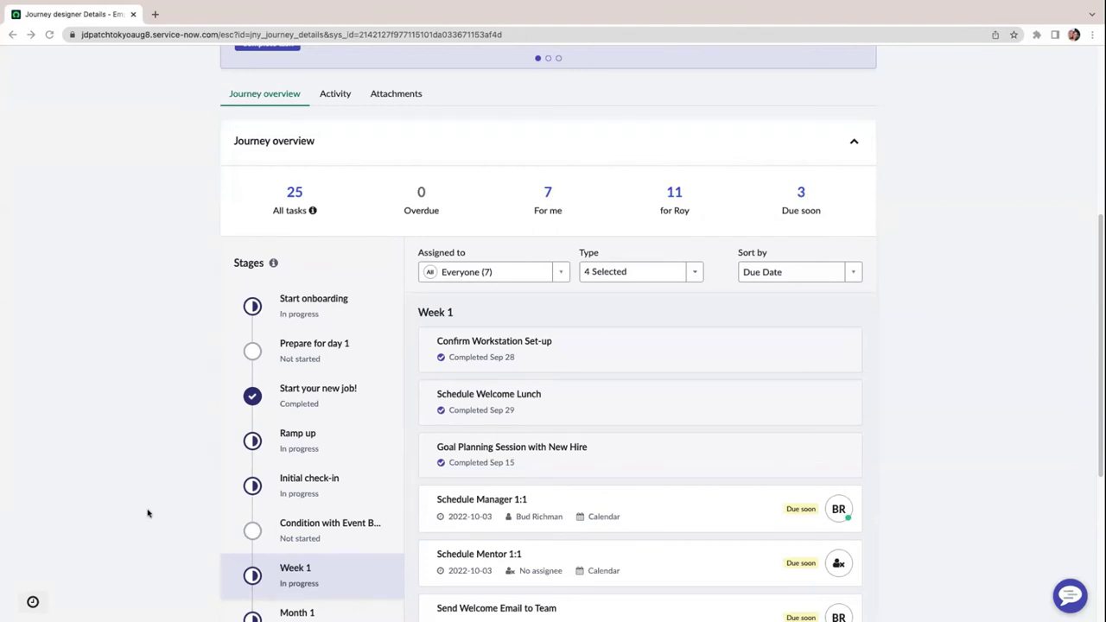
scroll(150, 487, down, 2)
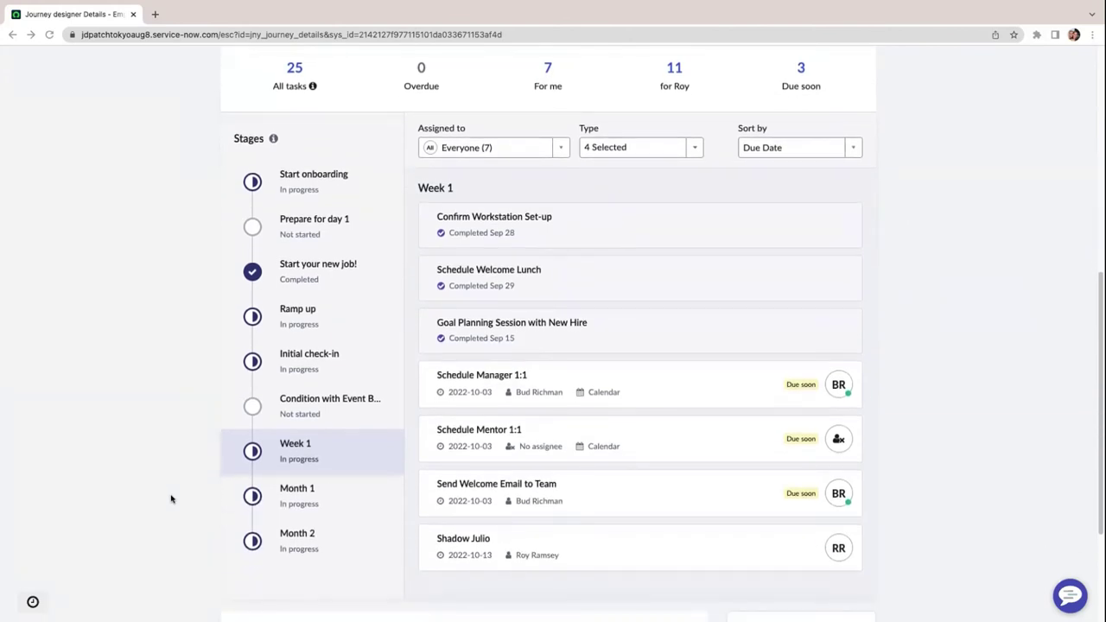
scroll(171, 499, down, 1)
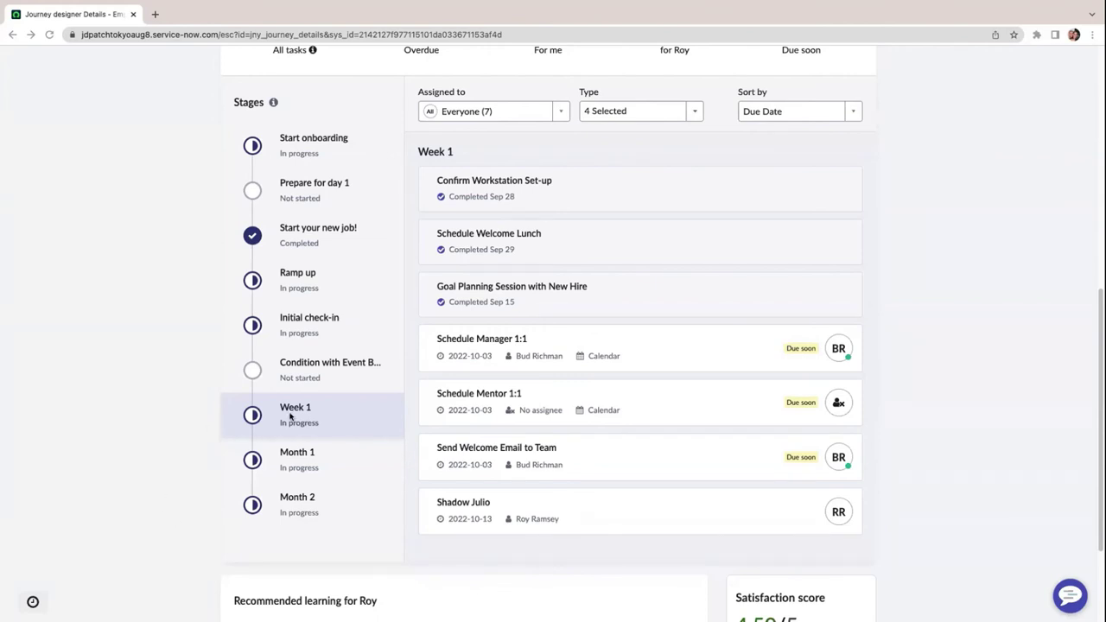
scroll(204, 412, up, 1)
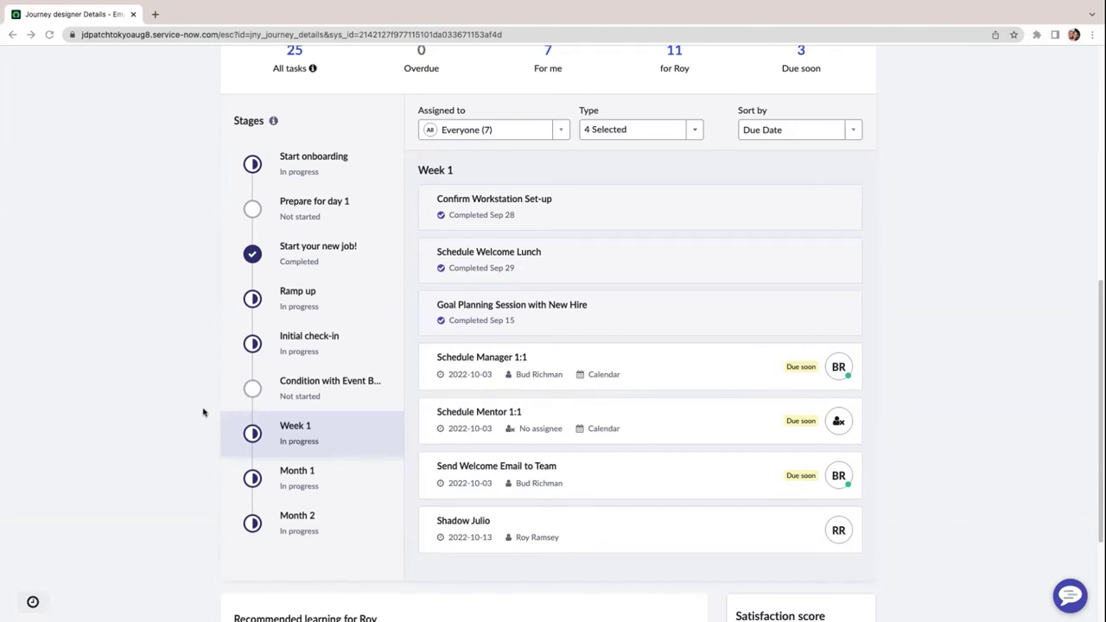
- Return to the administrator's browser window and open the Manage Journey Configurations list
mouse_move(294, 5)
click(253, 7)
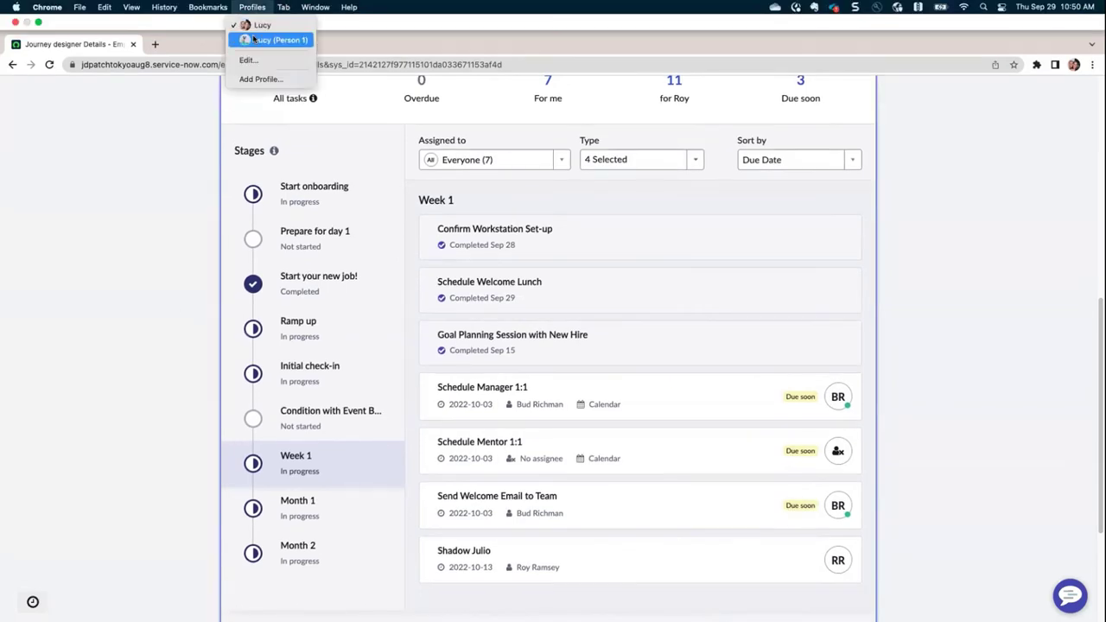
click(273, 40)
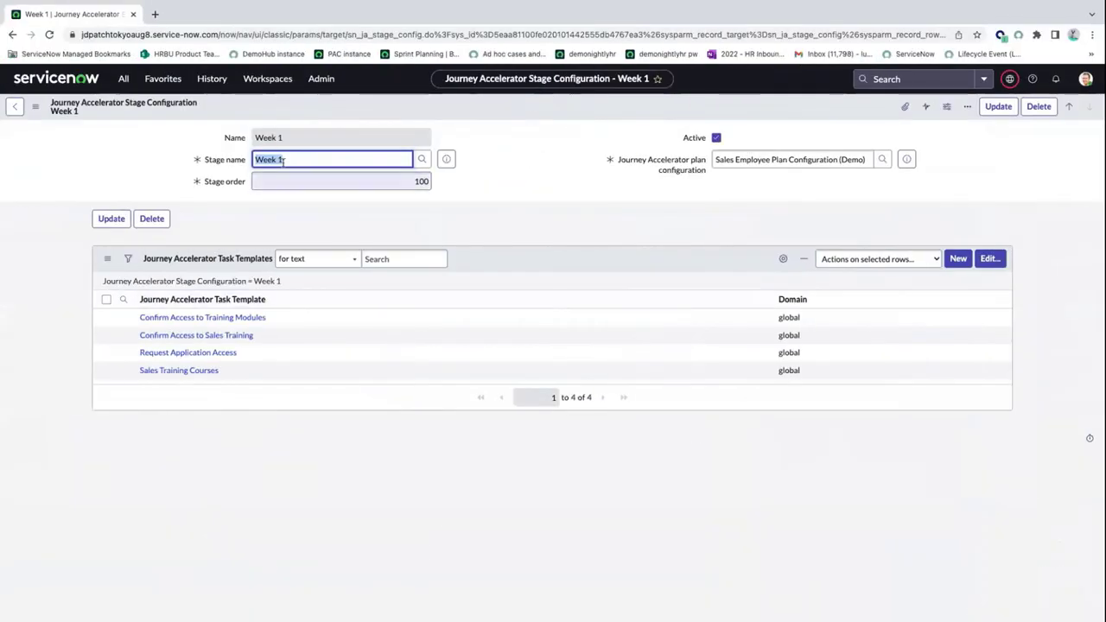
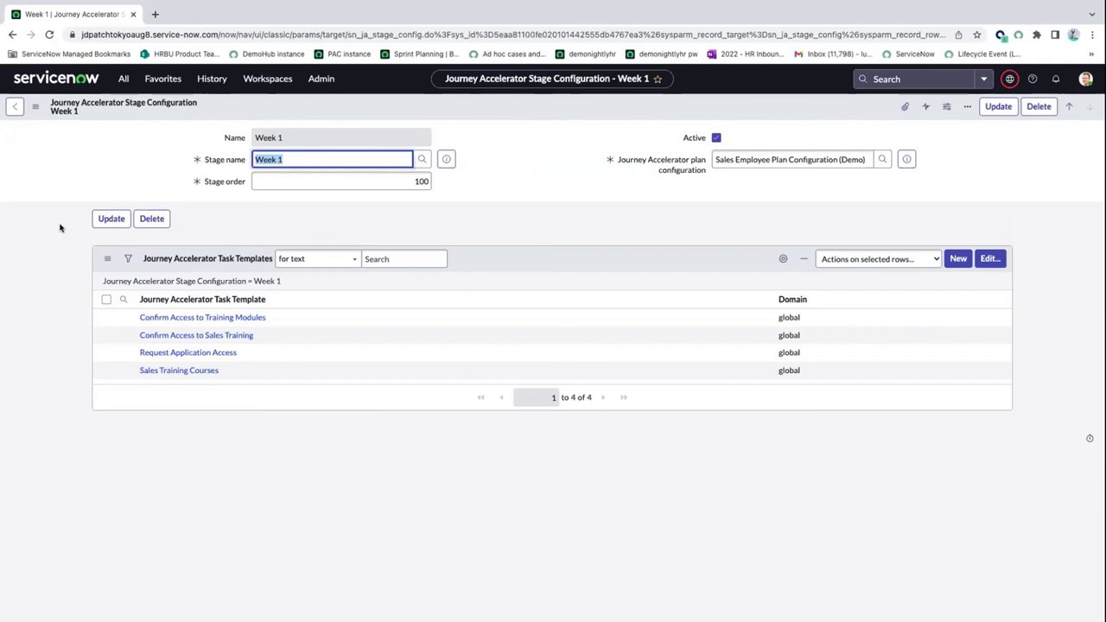
mouse_move(21, 17)
click(124, 78)
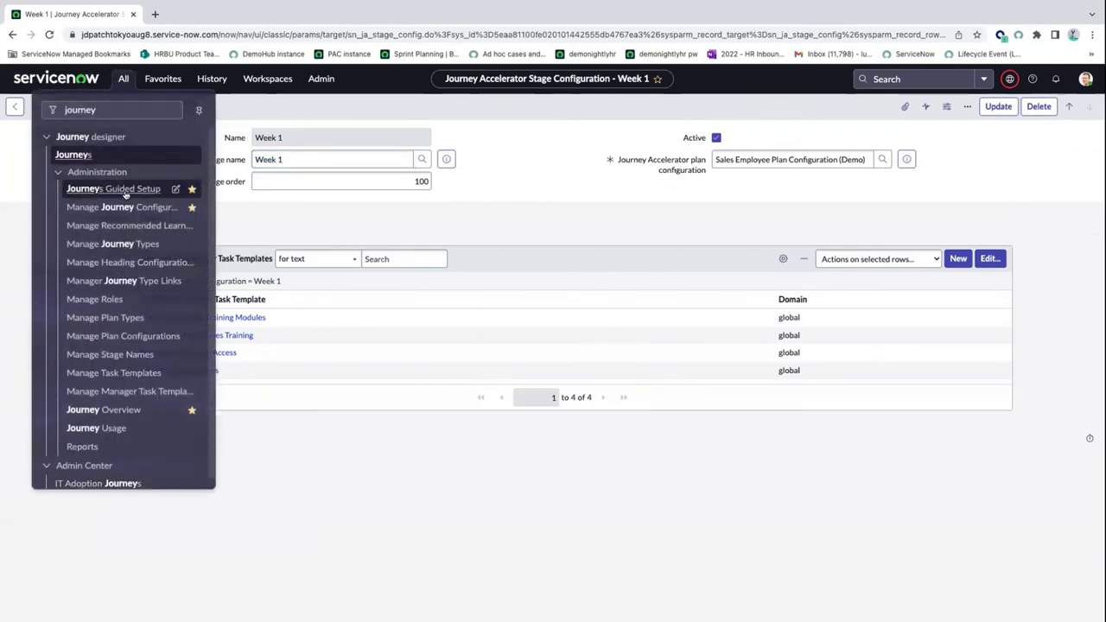
click(127, 208)
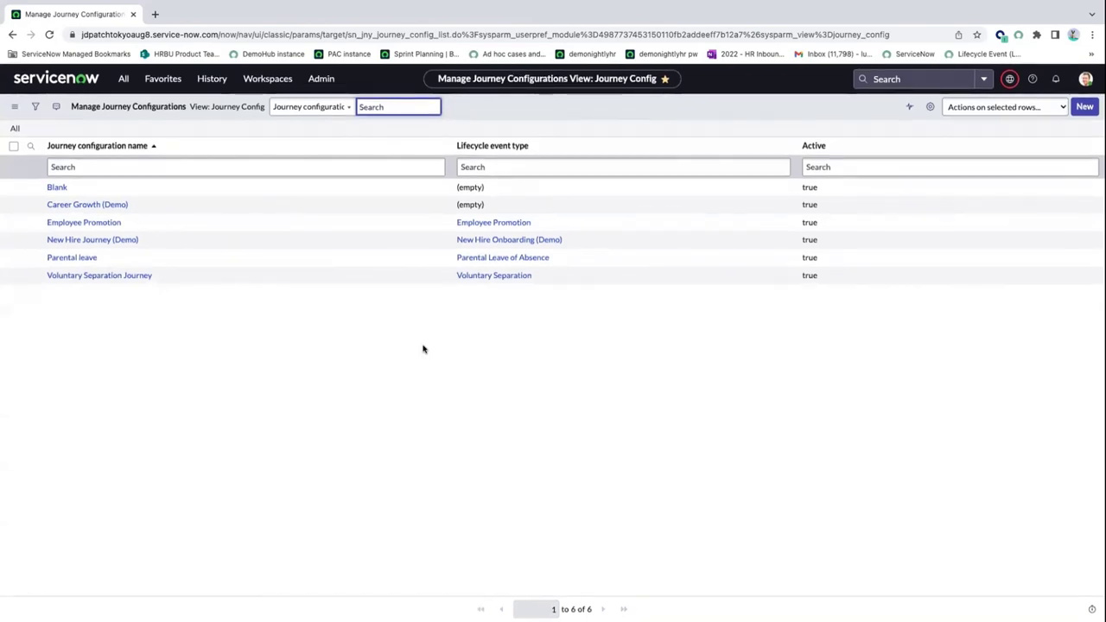
- Go back to the journey owner's browser window and display the tasks of the Start onboarding stage
key(ctrl+super+f)
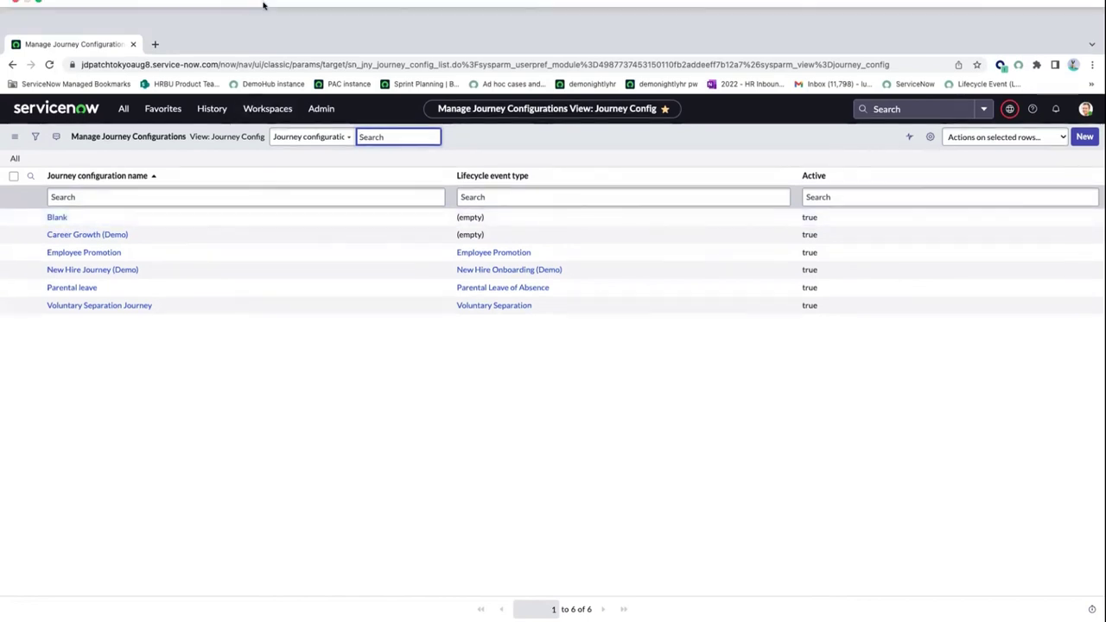
click(252, 7)
click(257, 22)
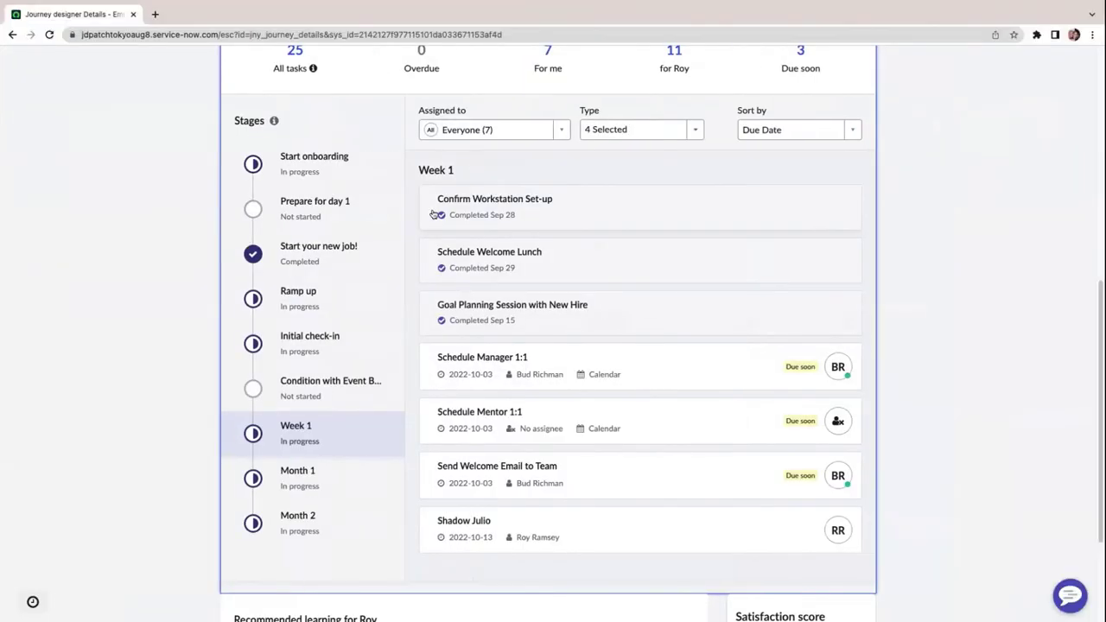
click(318, 158)
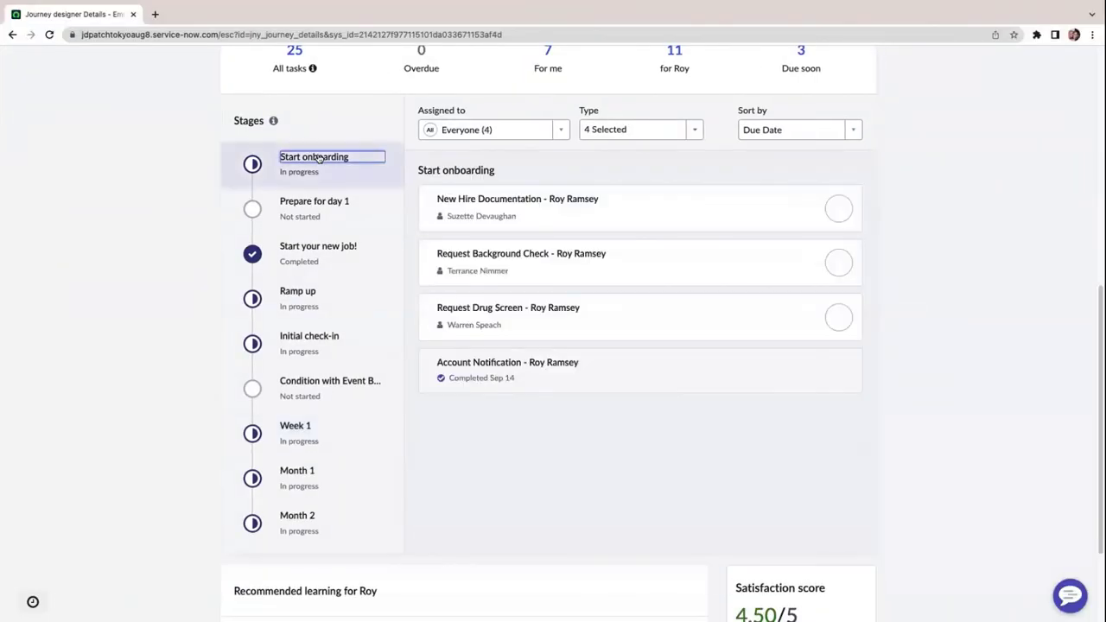
- Filter the Start onboarding tasks to those assigned to HR
click(502, 144)
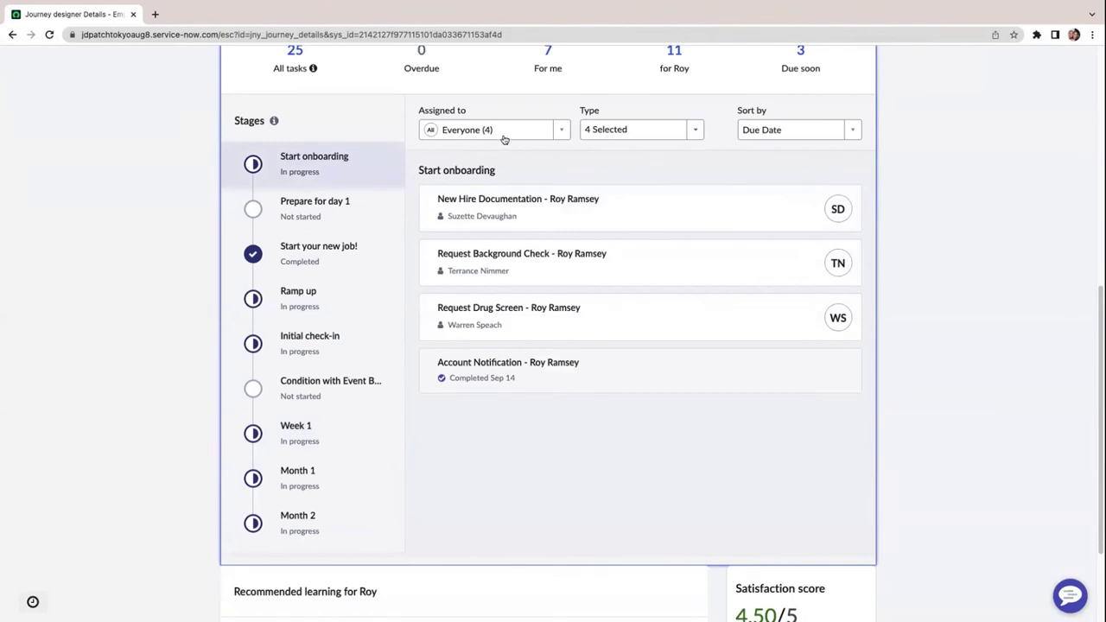
click(507, 136)
scroll(481, 208, down, 2)
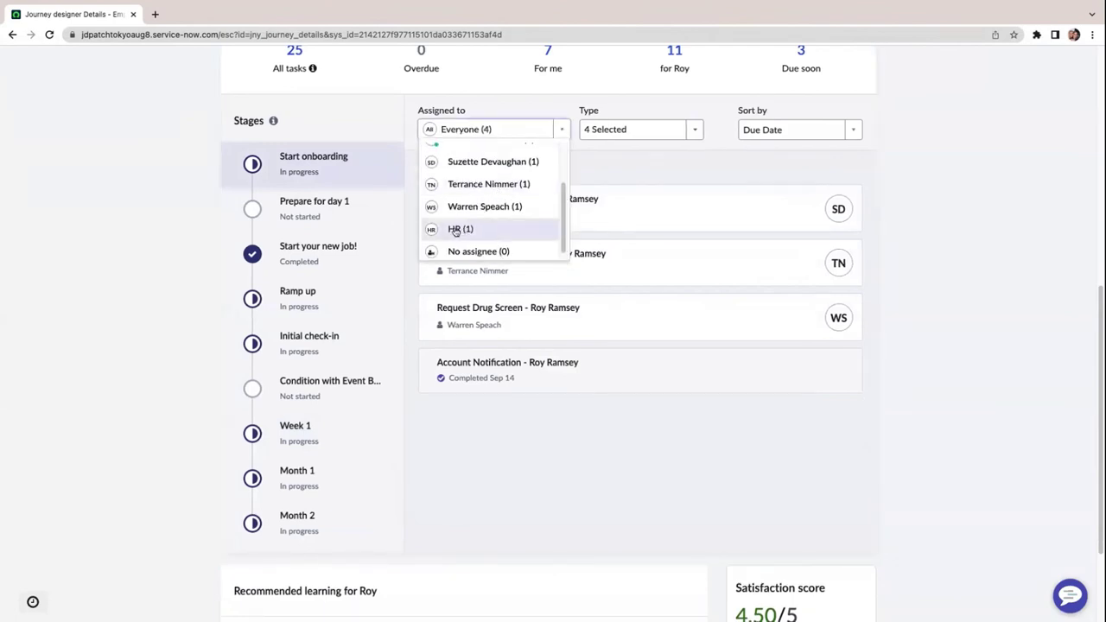
click(458, 229)
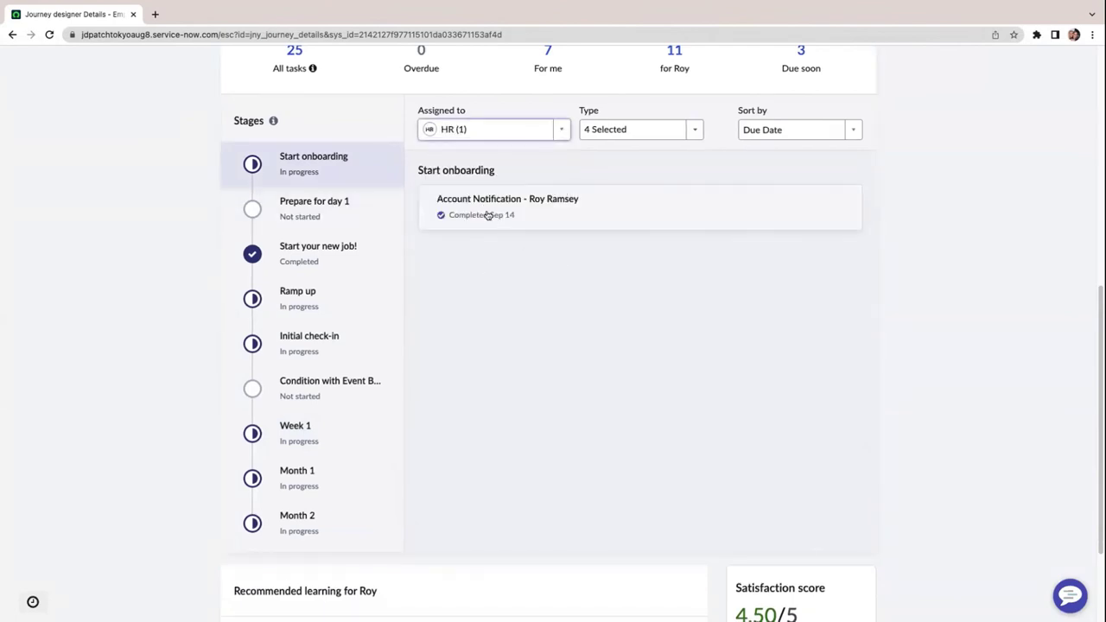
scroll(424, 161, up, 1)
- Show all tasks of the journey and review the available assignee filter options, leaving the filter on Everyone
click(295, 126)
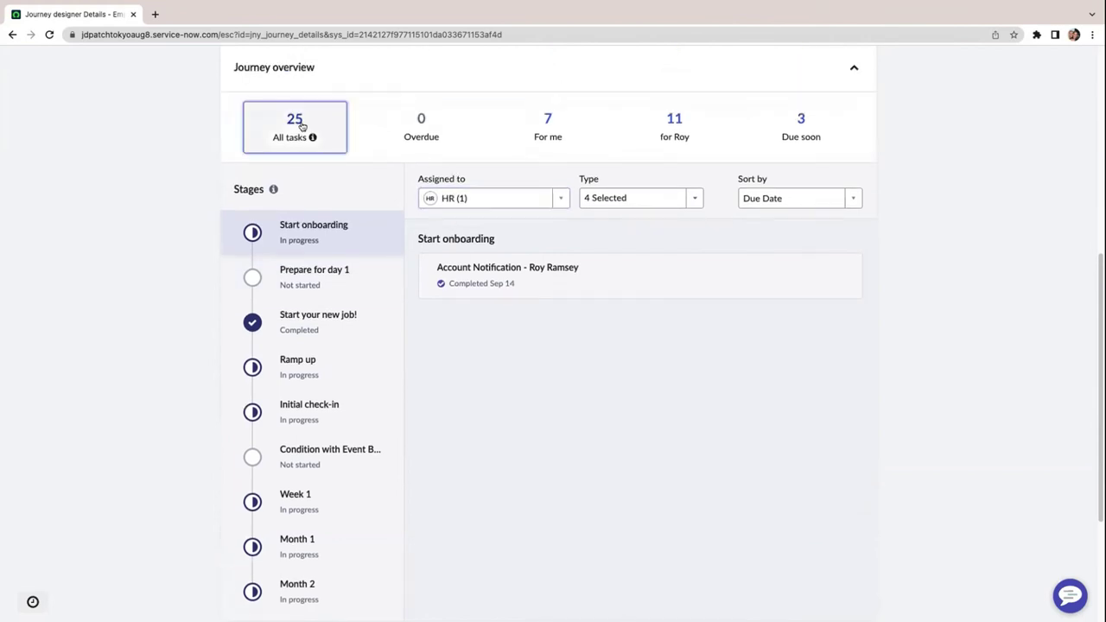
click(515, 198)
scroll(515, 256, down, 2)
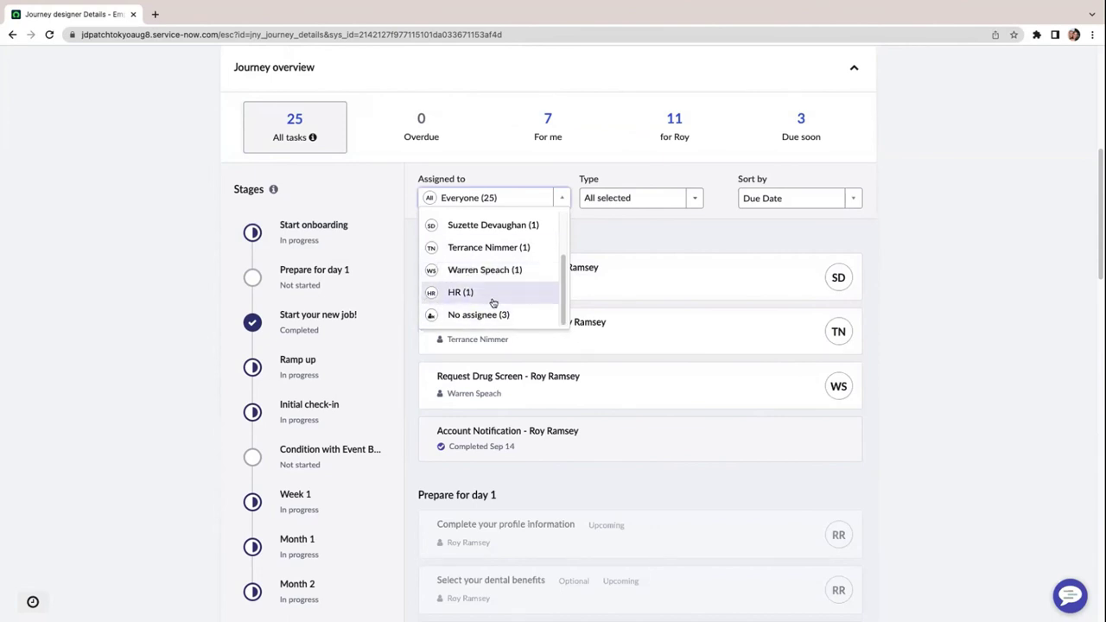
click(486, 173)
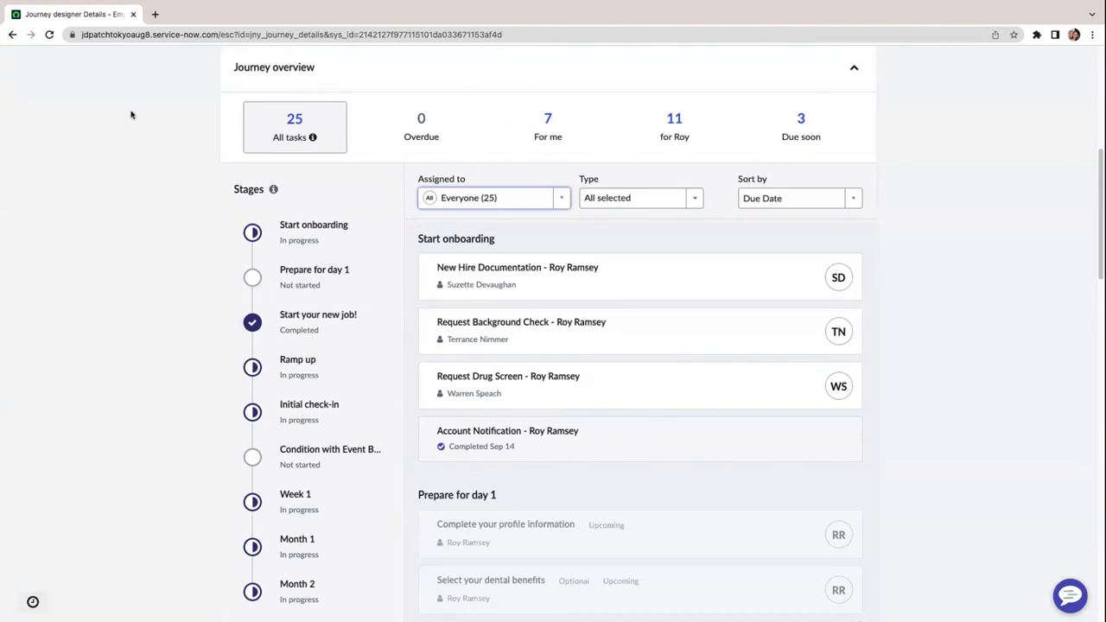
- Review the new hire journey's header, next steps and overview of tasks and stages
scroll(241, 179, up, 5)
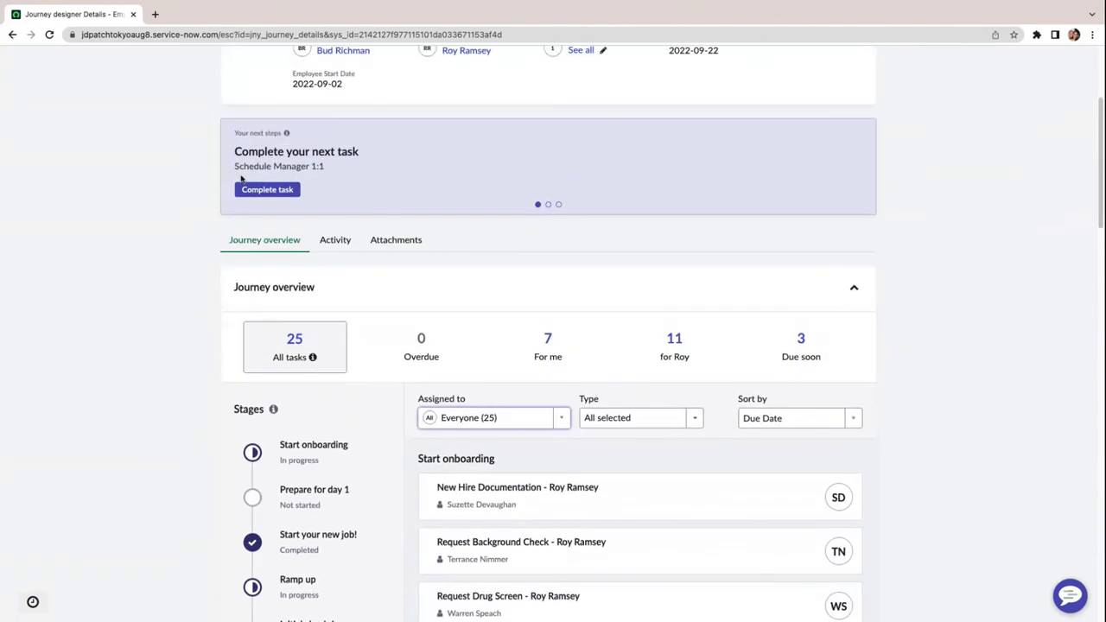
scroll(241, 179, up, 2)
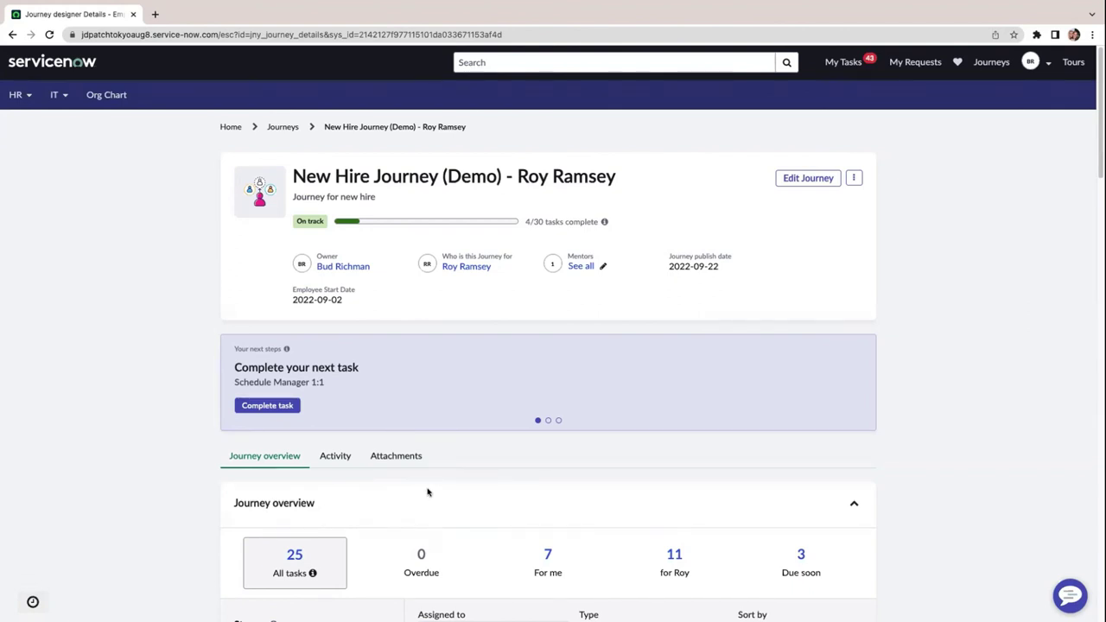
click(427, 568)
scroll(423, 562, down, 6)
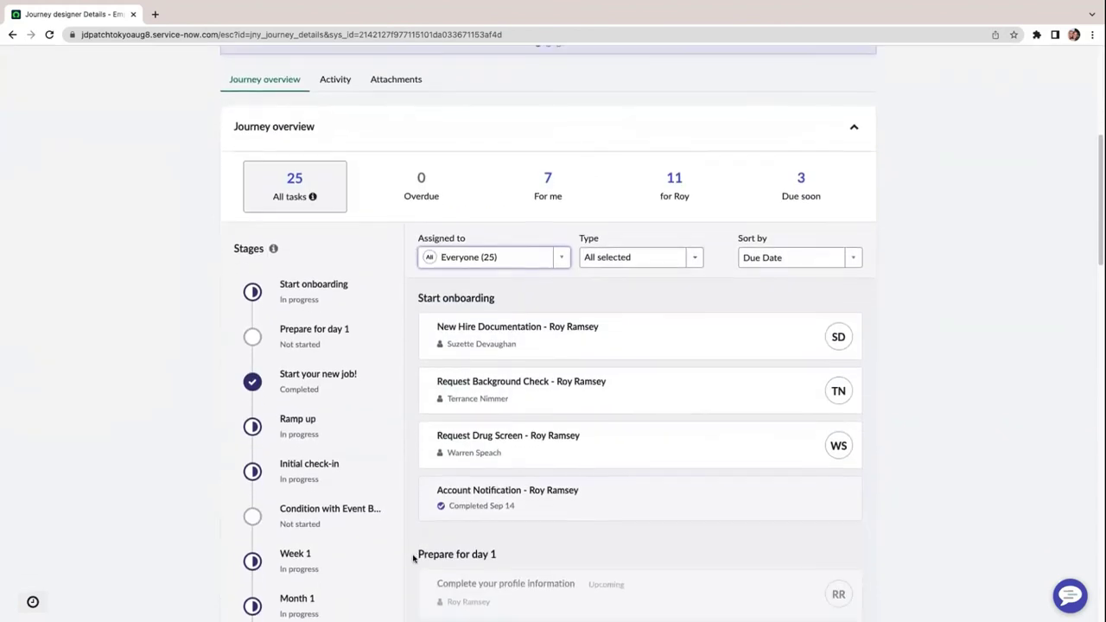
click(319, 448)
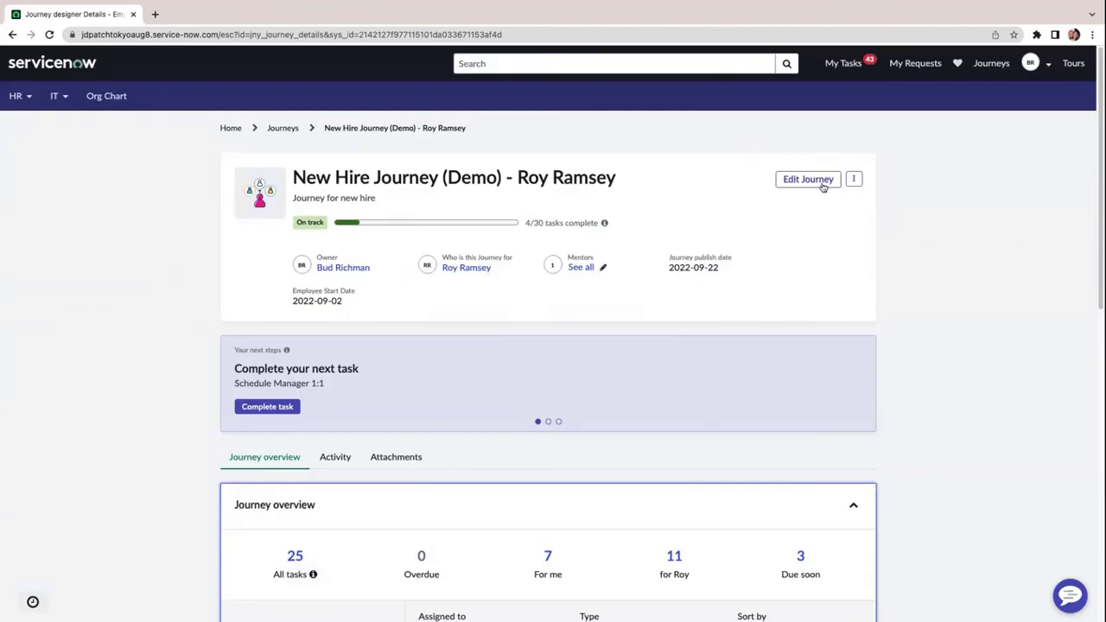
- Open the new hire journey for editing and review its Week 1 tasks, recommended learning, satisfaction score and quick links
click(816, 181)
scroll(743, 424, down, 3)
scroll(743, 425, down, 3)
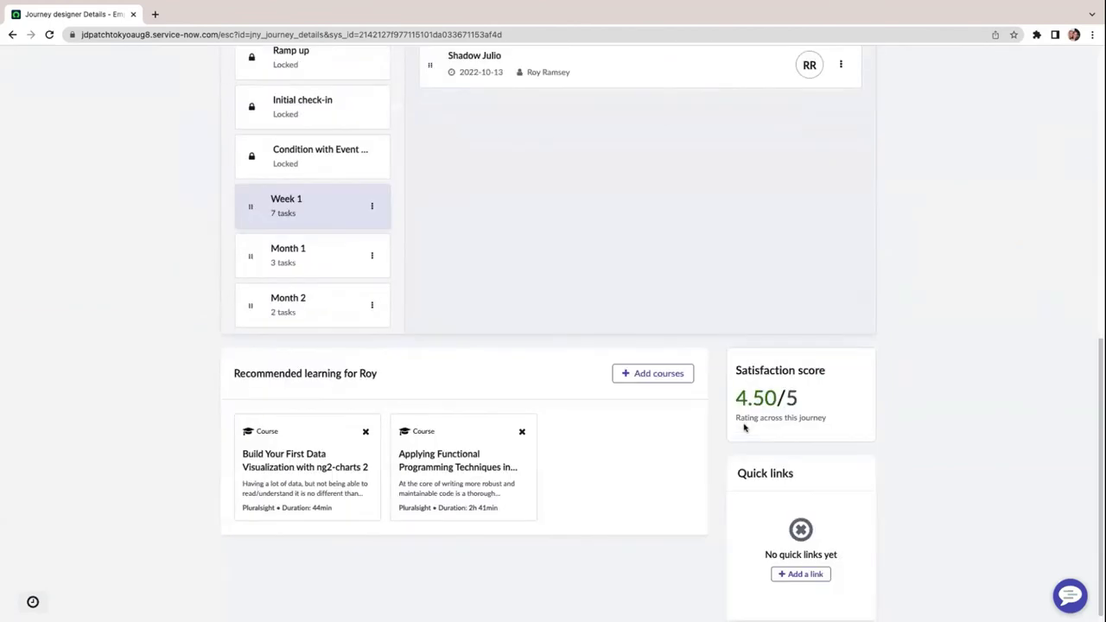
scroll(744, 426, up, 3)
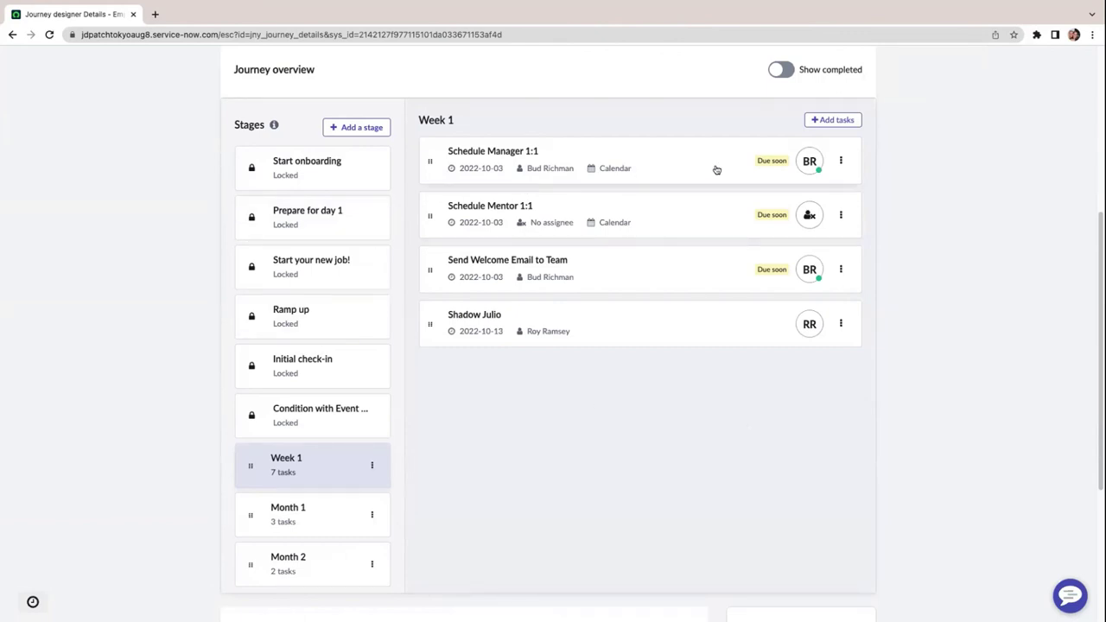
- Check the actions available for each Week 1 task, from Schedule Manager 1:1 to Shadow Julio, without editing any
click(840, 160)
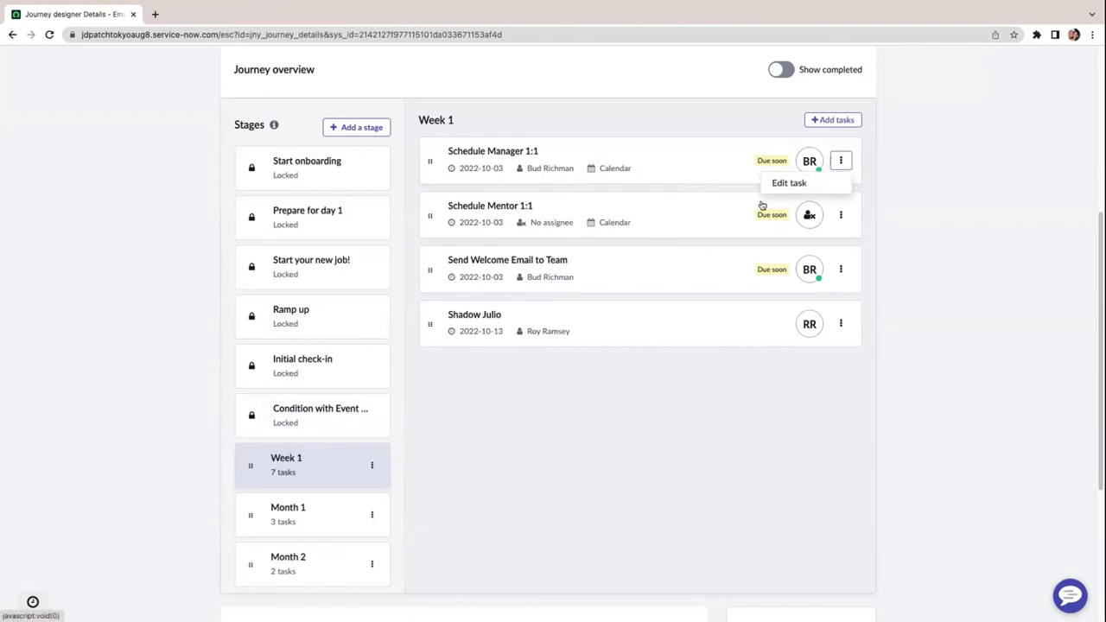
click(904, 227)
click(840, 215)
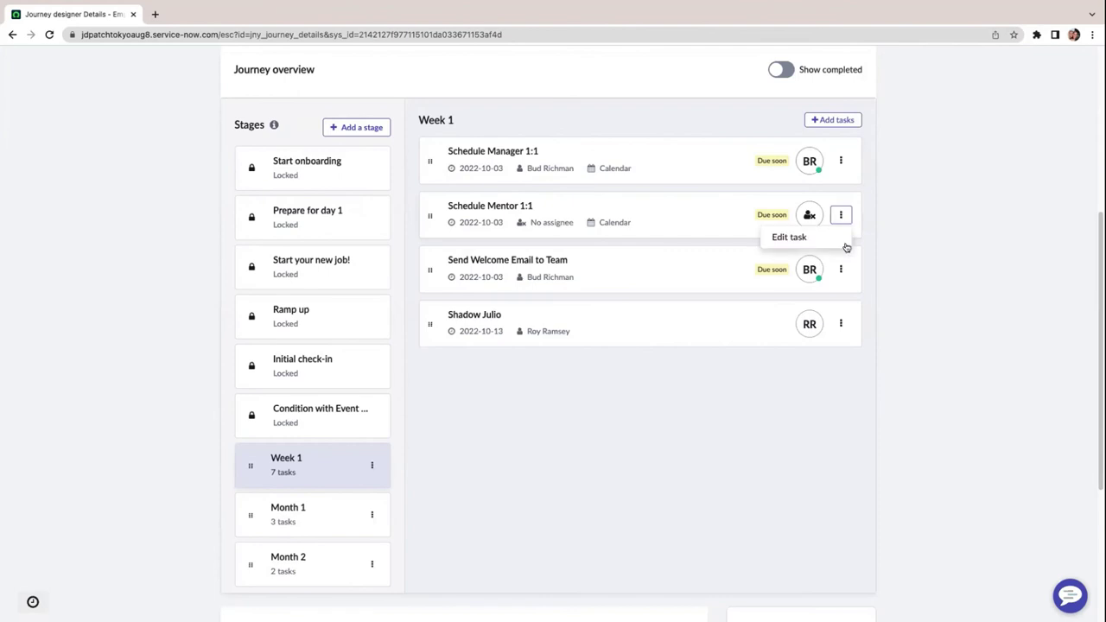
click(841, 269)
click(841, 324)
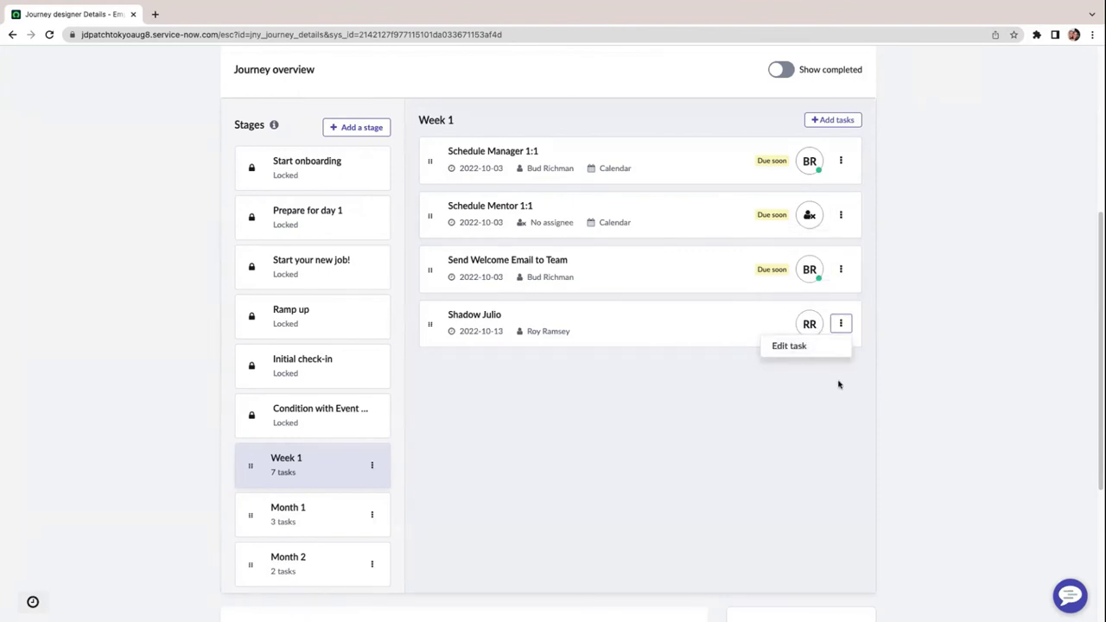
click(600, 323)
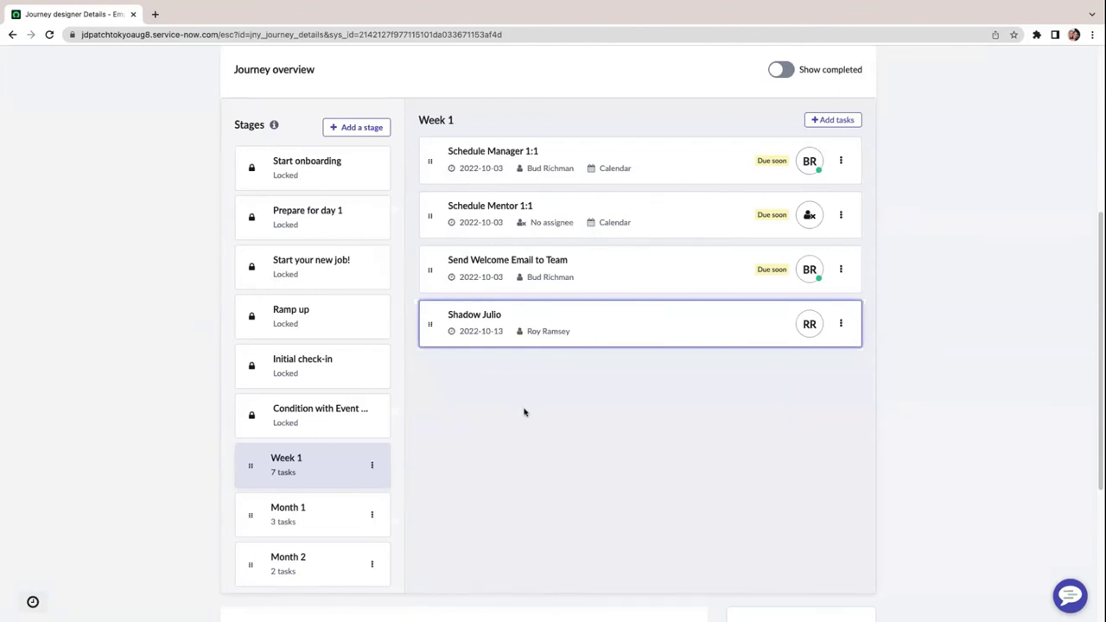
click(548, 481)
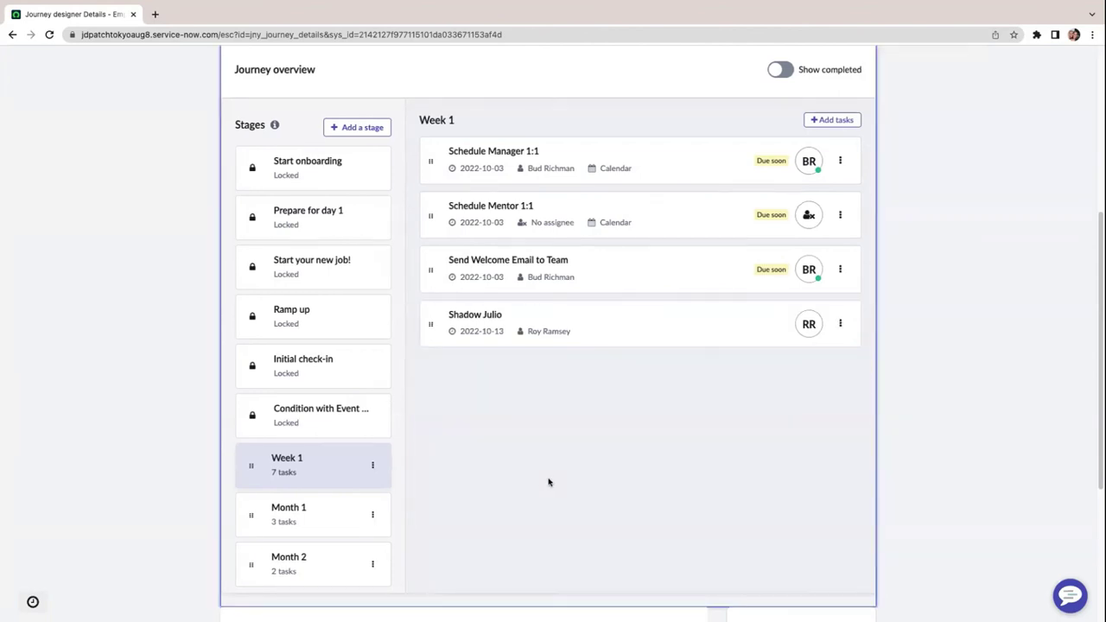
scroll(547, 482, up, 1)
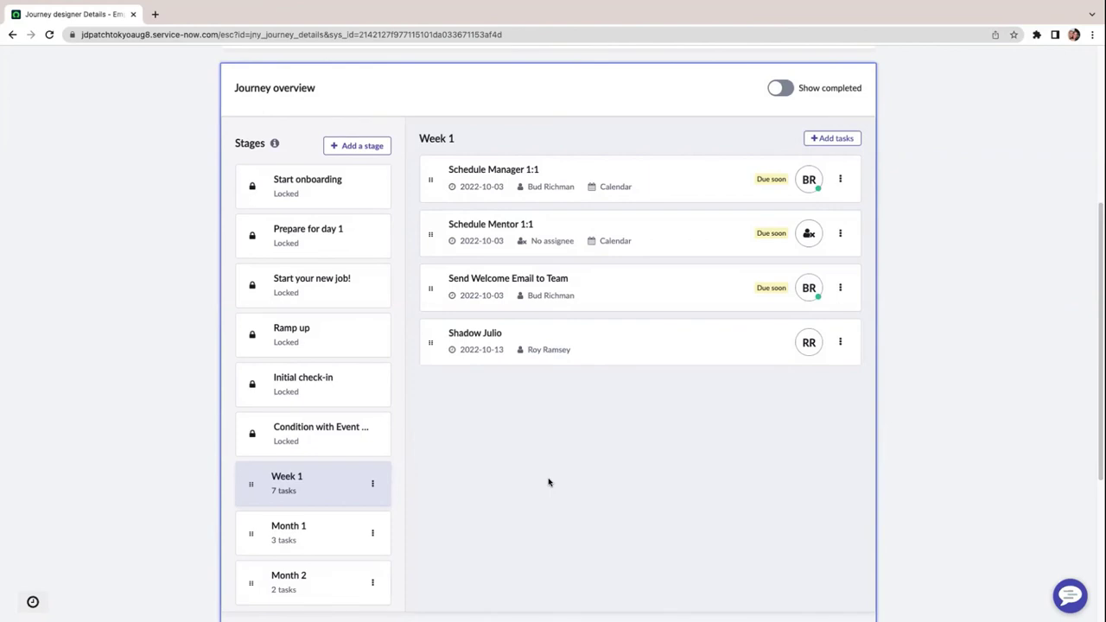
- Return to the administrator's browser window and open the Voluntary Separation Journey configuration
mouse_move(171, 5)
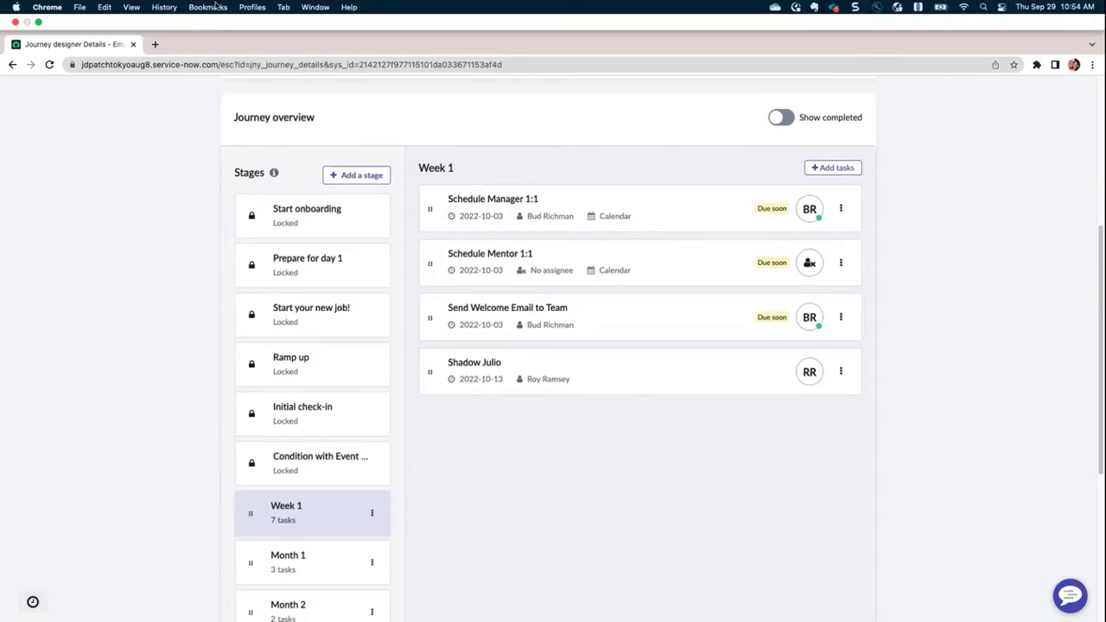
click(251, 8)
click(249, 37)
click(91, 276)
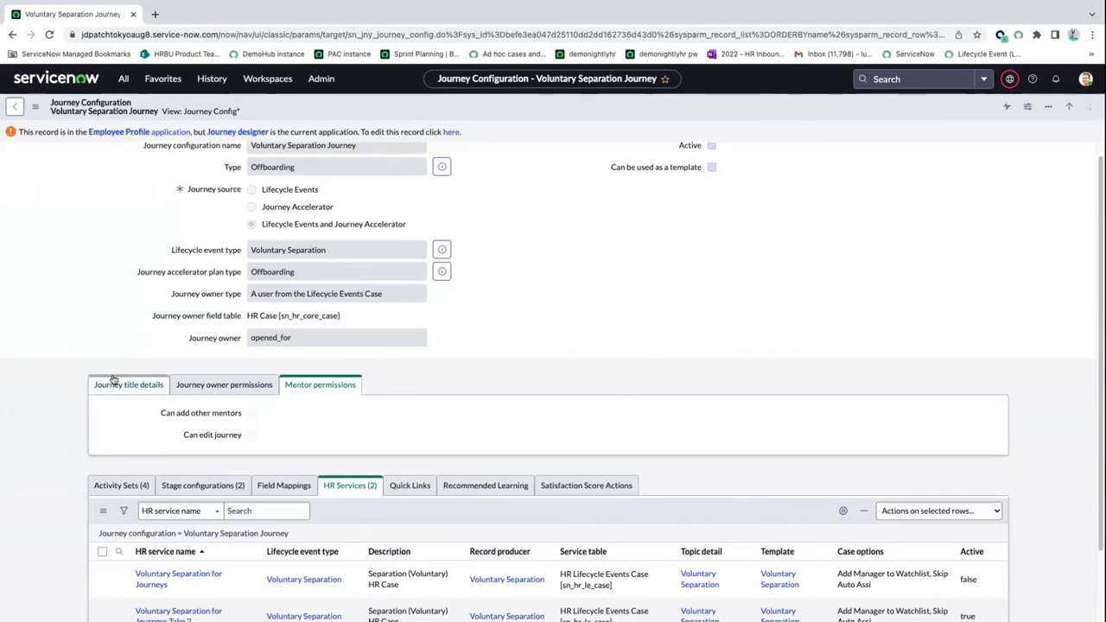
- Review the configuration's Quick Links and Recommended Learning lists and its journey owner permissions
click(410, 486)
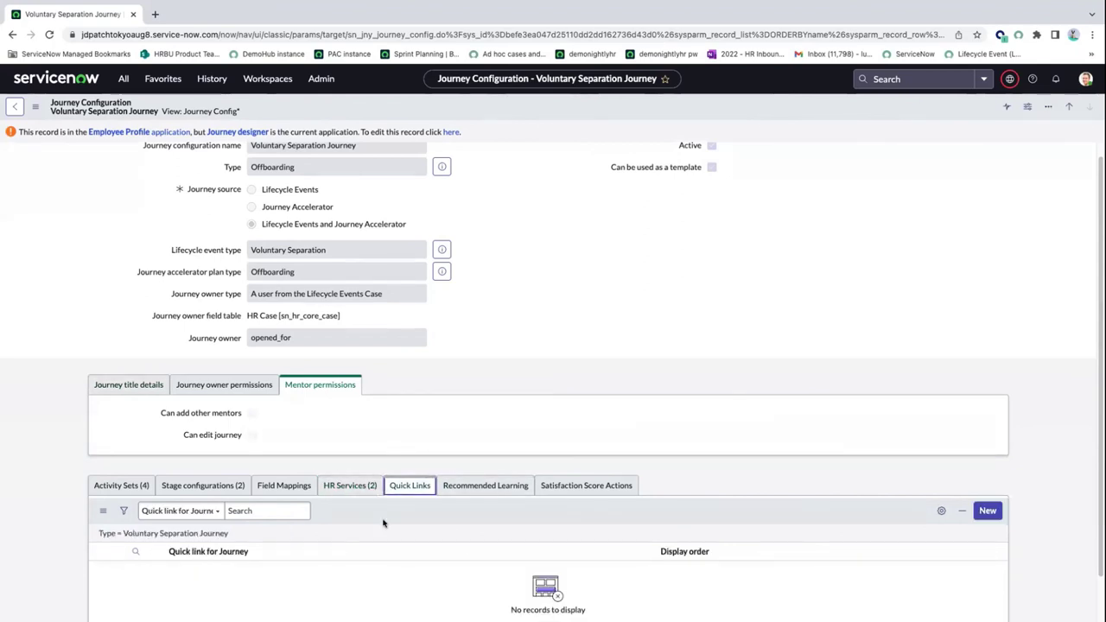
scroll(386, 525, down, 1)
click(502, 461)
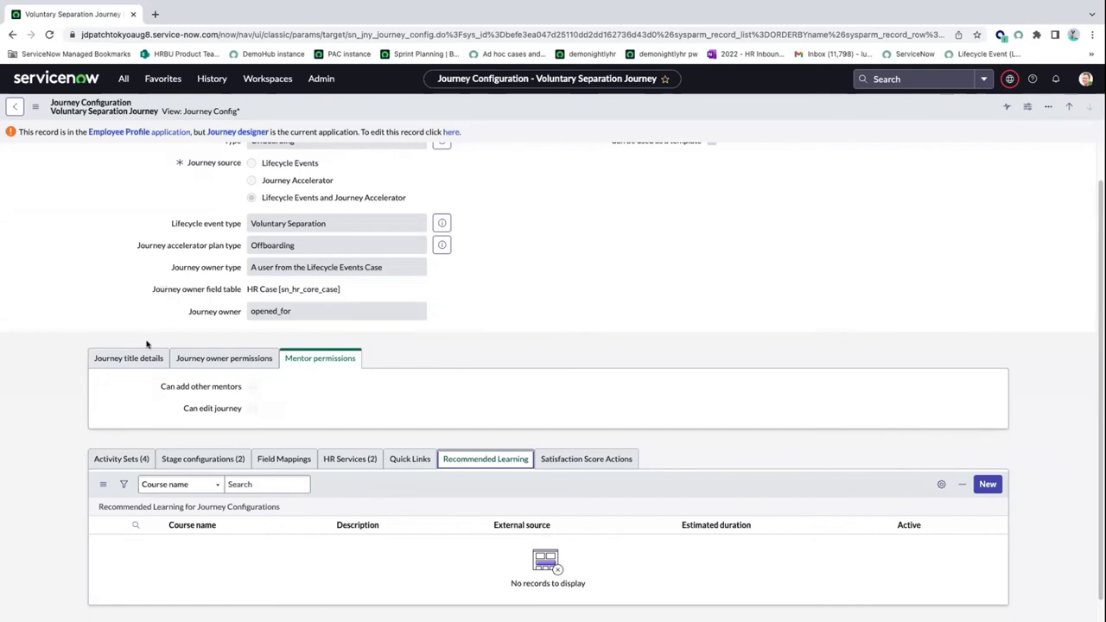
click(199, 357)
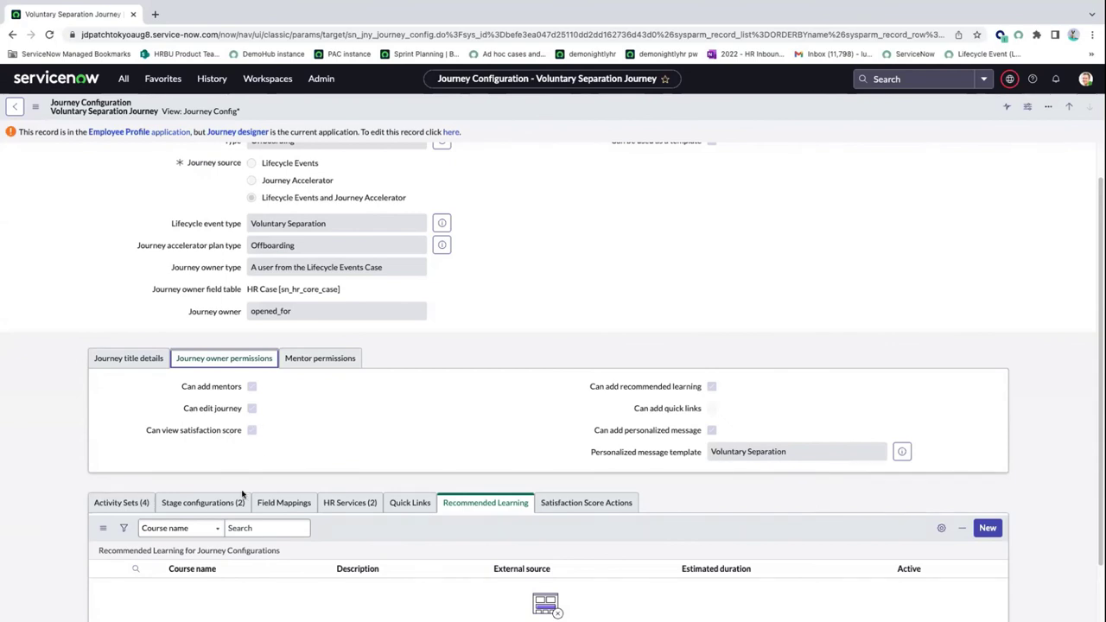
scroll(207, 499, down, 1)
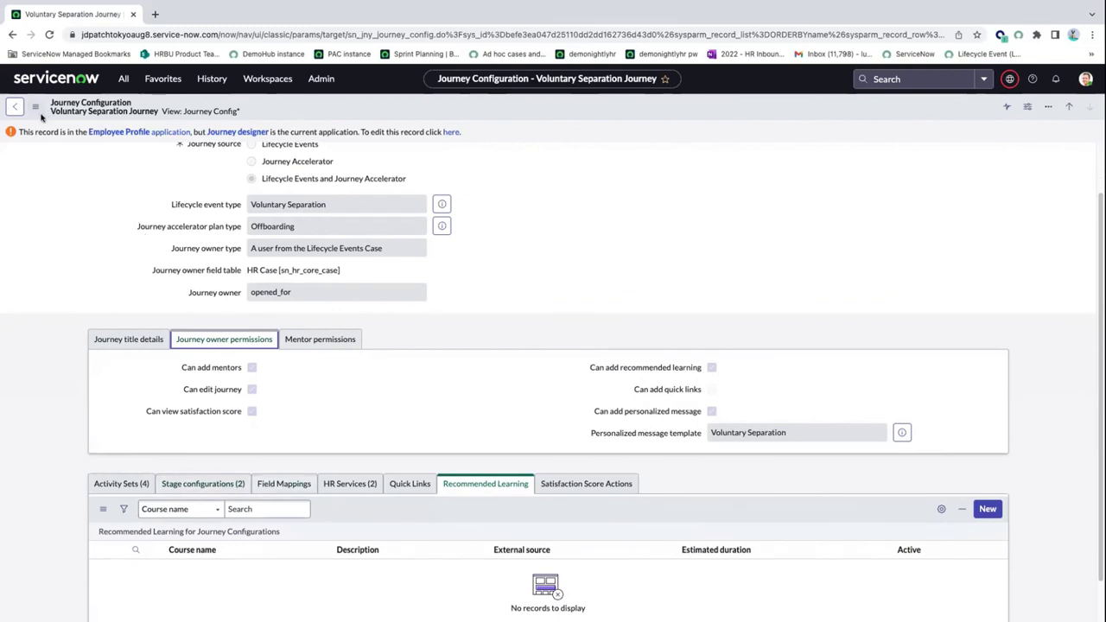
- Open the Journey Overview dashboard from the Journey designer administration modules
click(36, 107)
click(121, 81)
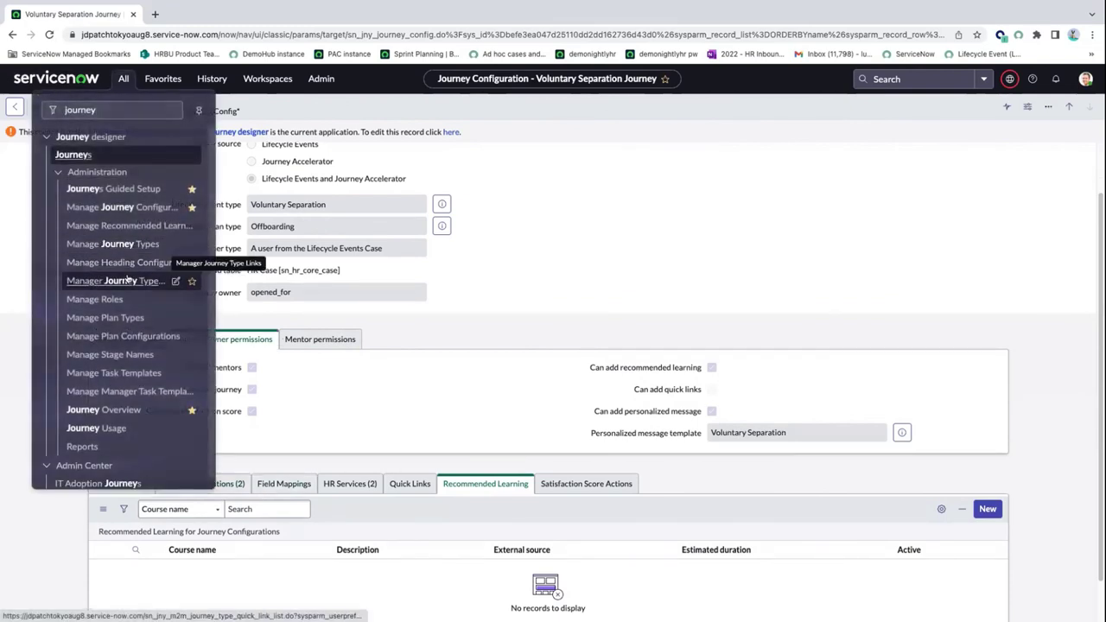
click(125, 413)
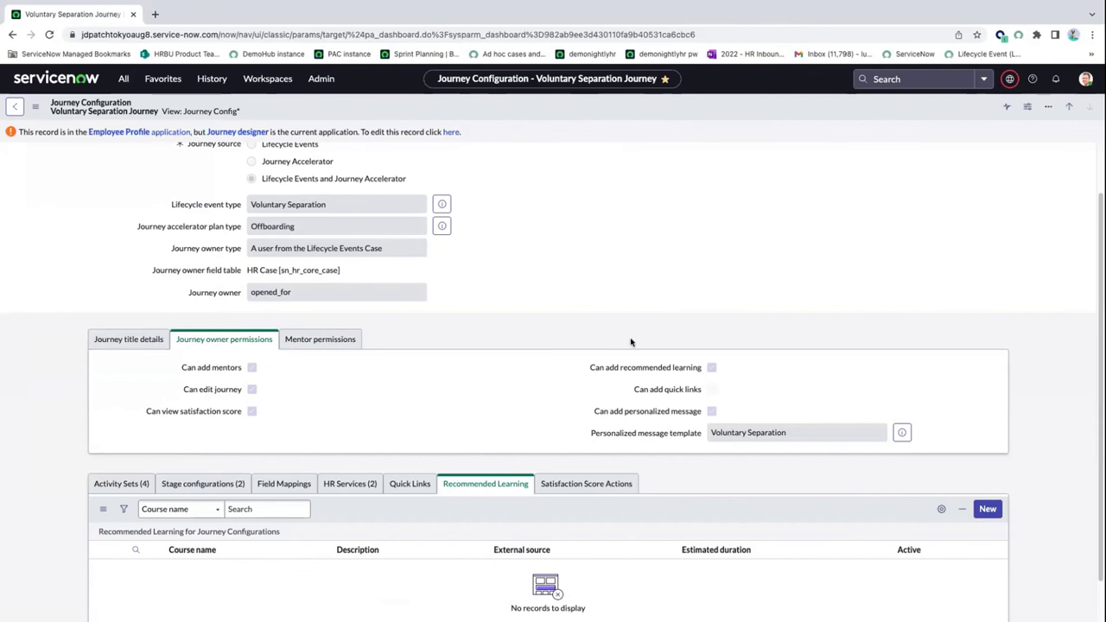